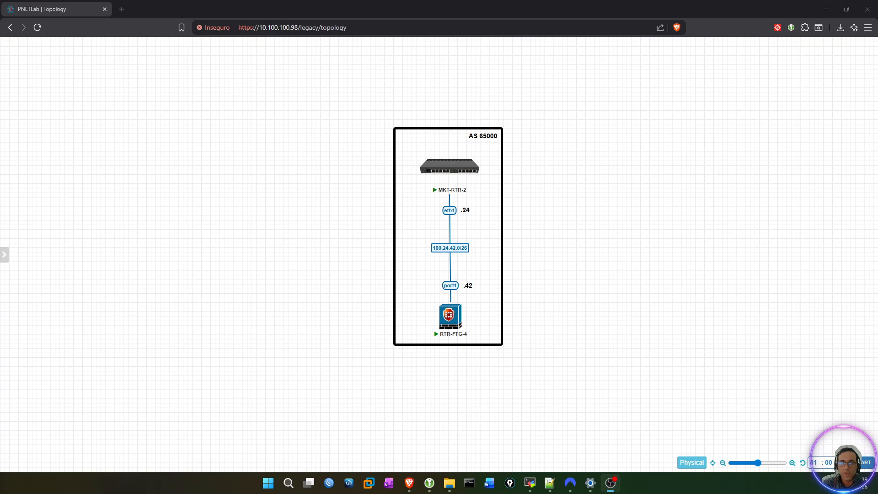
Bring up the MKT-RTR-2 and RTR-FTG-4 console windows on either side of the lab topology.
key(alt+Tab)
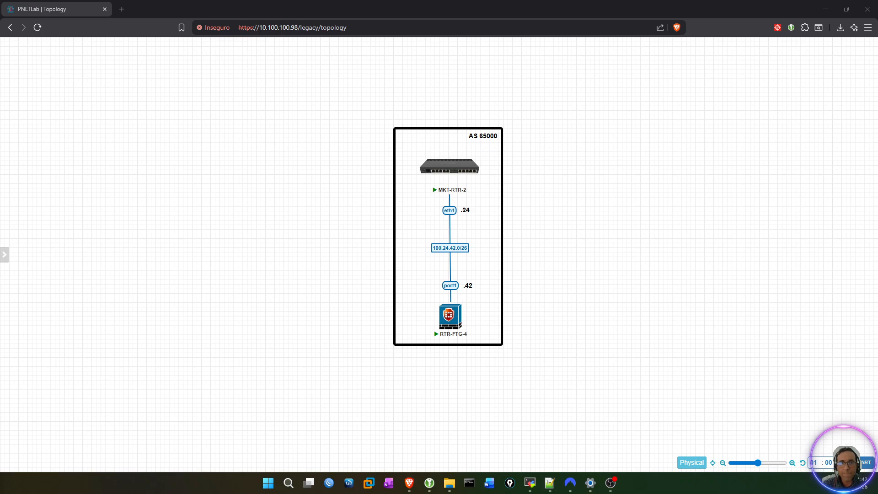
key(super+d)
key(super+d)
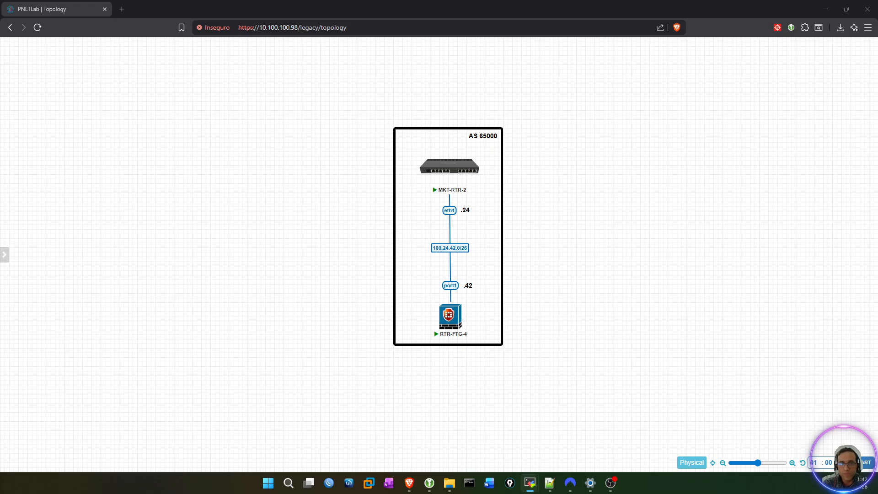
key(alt+Tab)
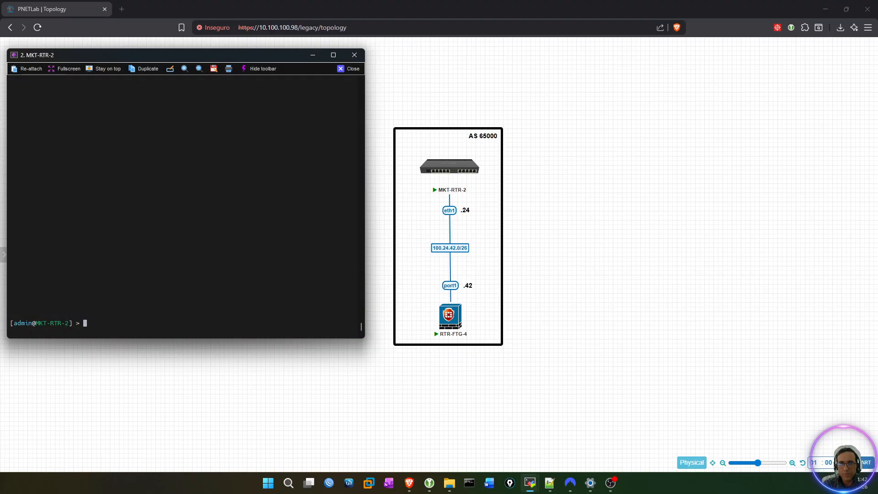
key(alt+Tab)
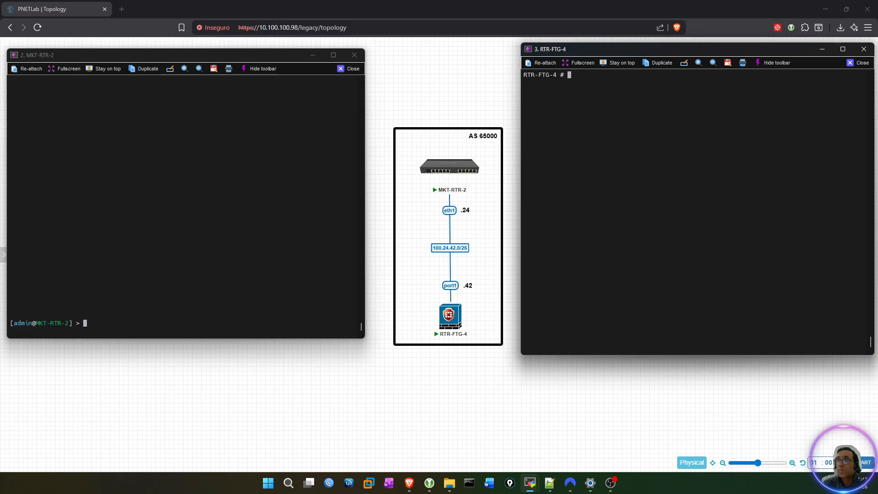
click(214, 219)
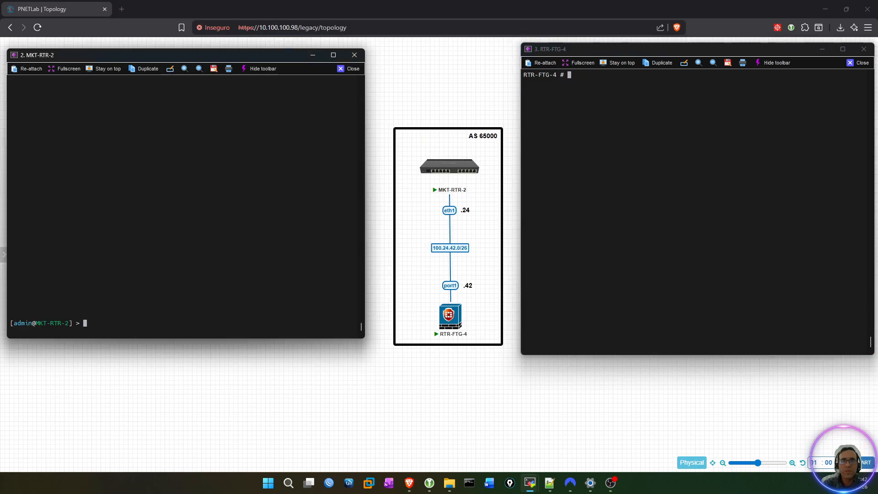
key(alt+Tab)
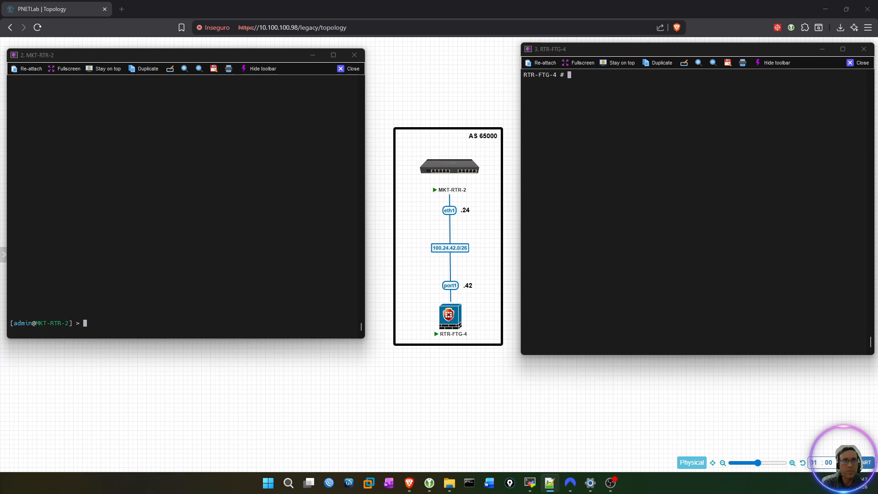
Export the MKT-RTR-2 configuration and examine the Loopback2 bridge and its IP address entry.
key(Return)
key(Return)
key(Return)
key(Return)
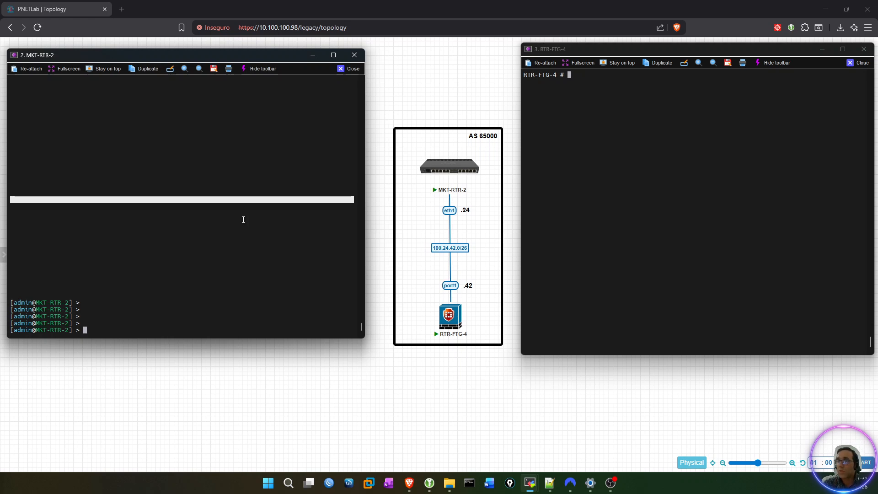
text(export)
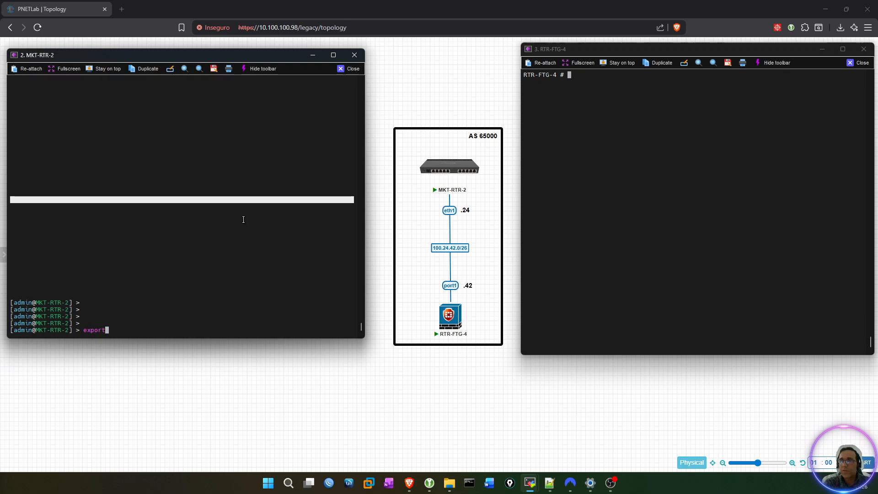
key(Return)
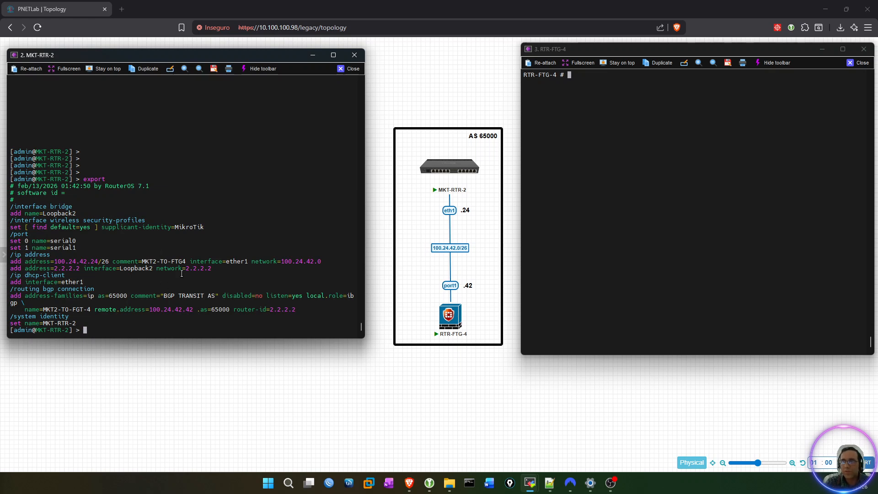
drag(216, 273, 7, 269)
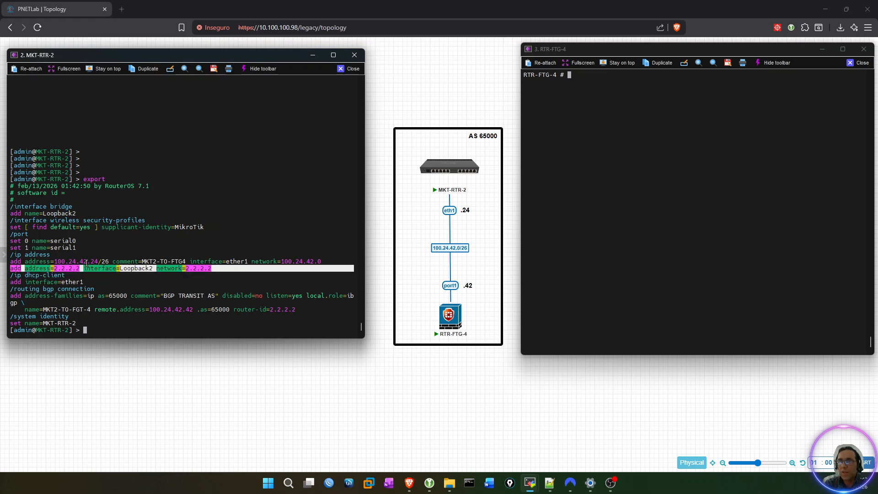
click(122, 246)
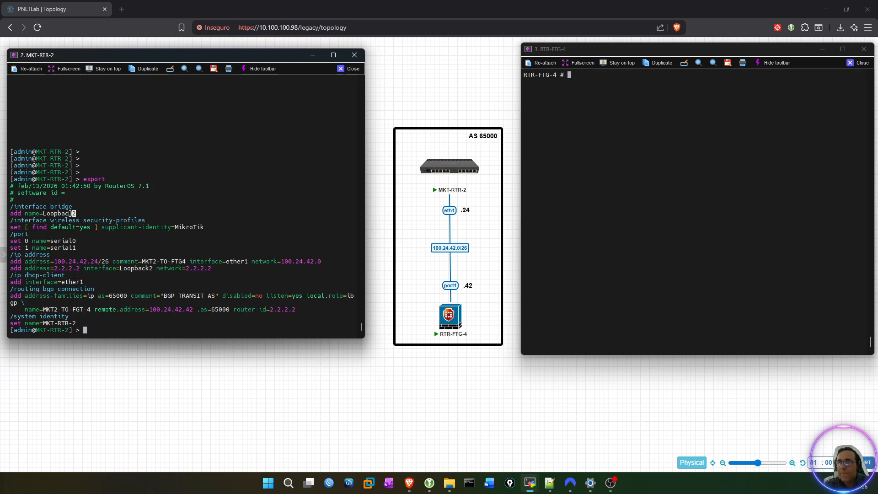
drag(80, 214, 10, 207)
click(129, 277)
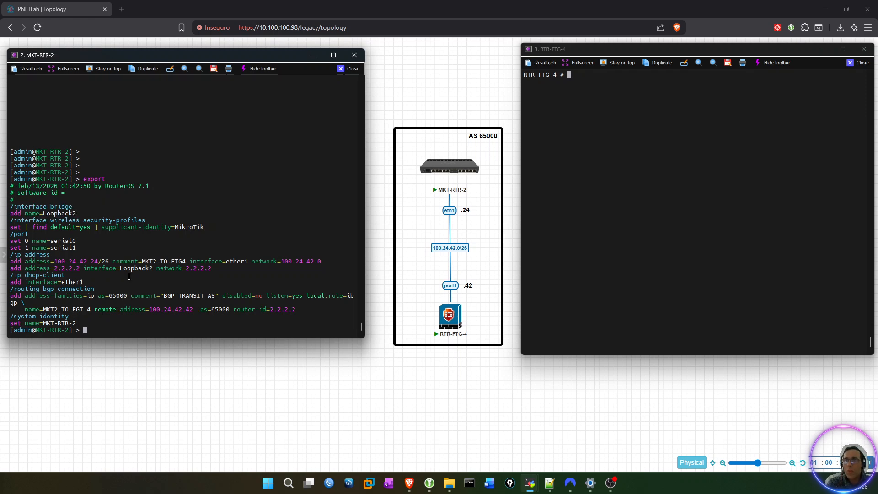
List the available bridge commands on MKT-RTR-2 and enter interface/bridge/remove at the prompt without running it.
text(interface/bridge/r)
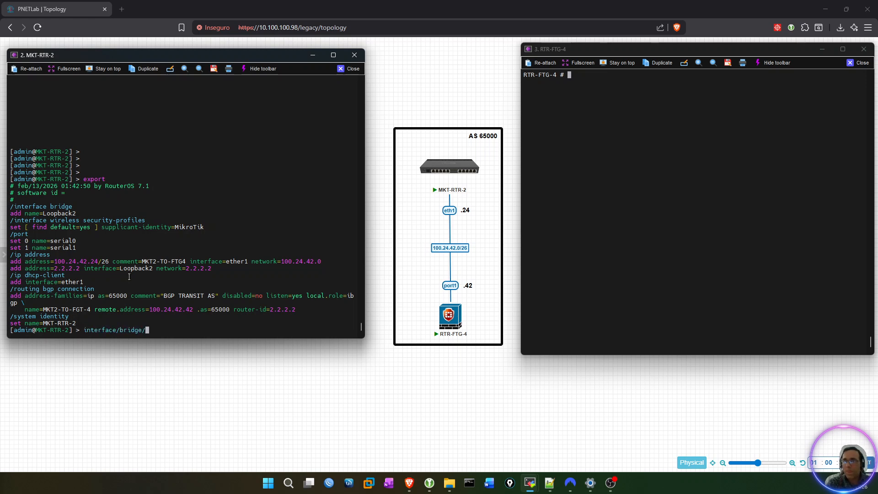
key(BackSpace)
key(Tab)
key(Tab)
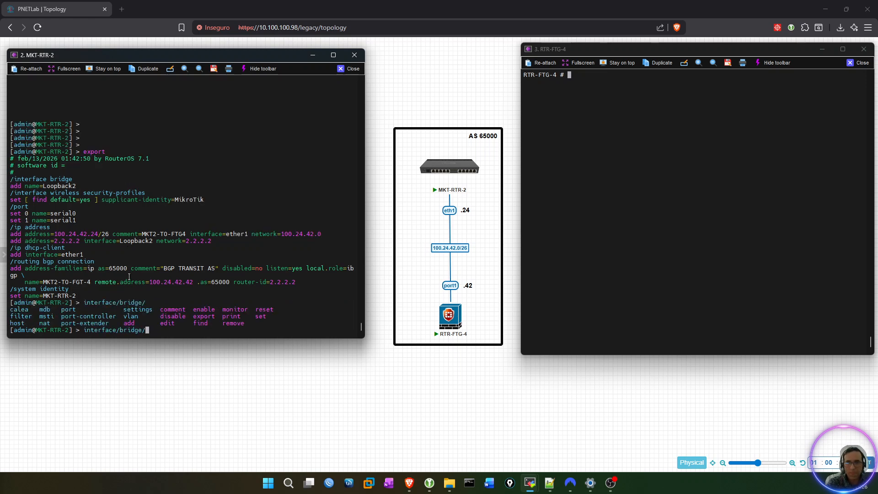
key(Tab)
key(Tab)
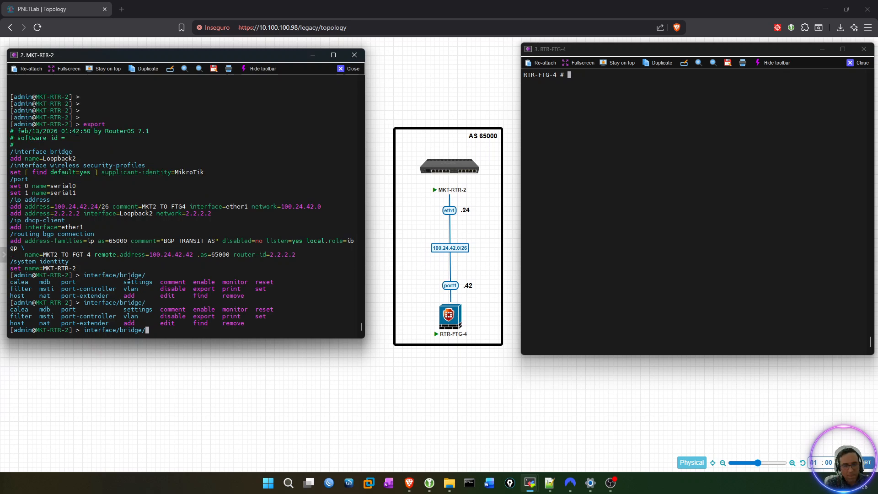
text(remove)
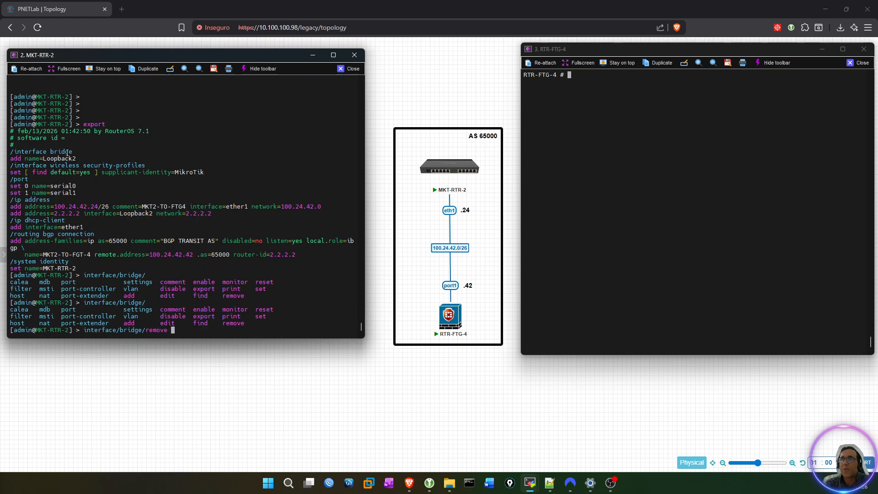
drag(10, 152, 70, 152)
right_click(179, 152)
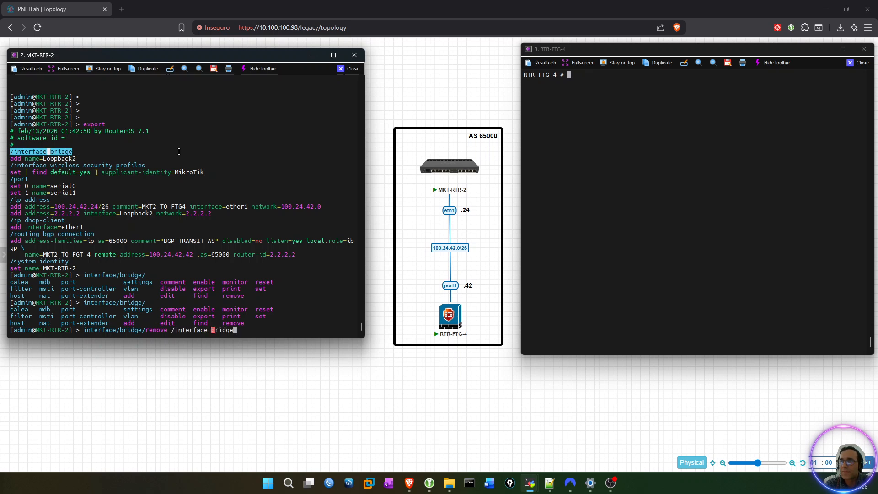
key(Left)
key(Left)
key(Left)
key(Left)
key(Left)
key(Left)
key(Left)
key(Left)
key(Left)
key(Left)
key(Left)
key(Left)
key(Left)
key(Left)
key(Left)
key(Left)
key(Left)
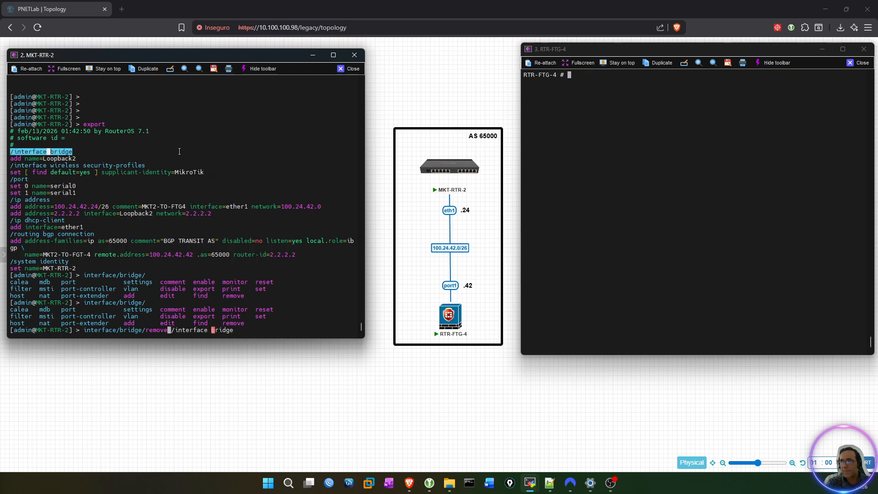
key(Delete)
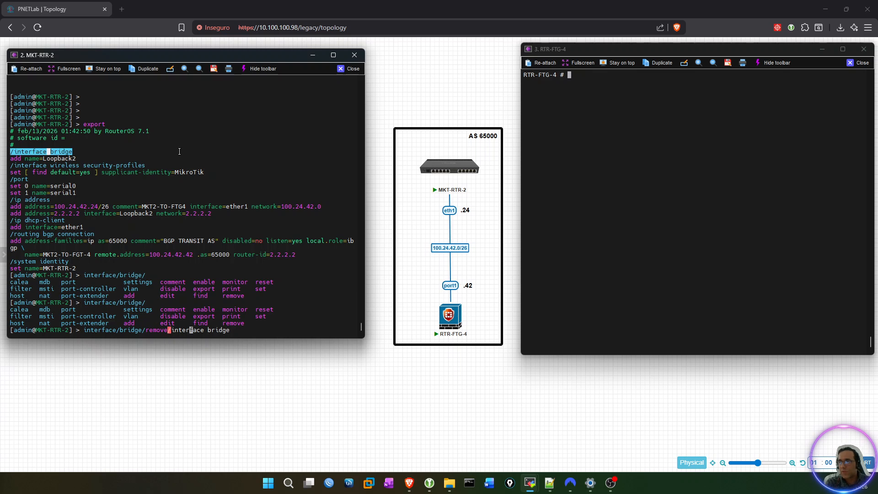
key(Delete)
key(Delete)
key(Delete)
key(Delete)
key(Delete)
key(Delete)
key(Delete)
key(Delete)
key(Delete)
key(Delete)
key(Delete)
key(Delete)
key(Delete)
key(Delete)
key(Delete)
key(Delete)
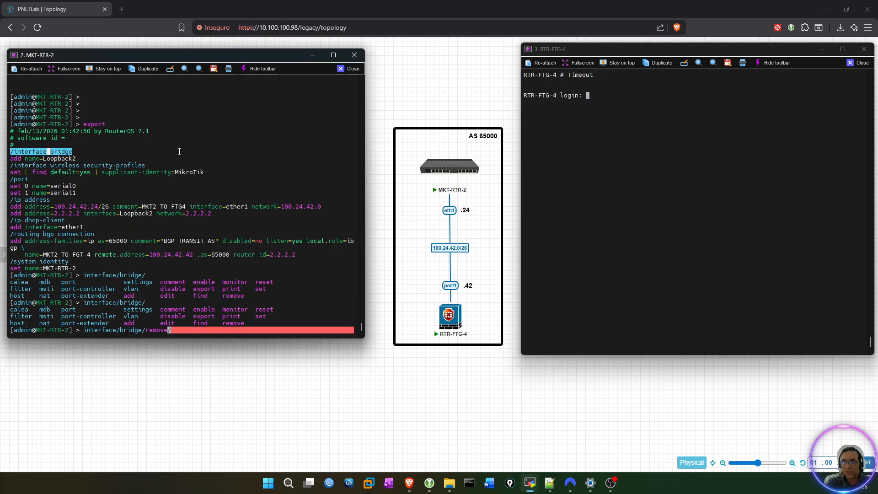
key(Delete)
Complete the remove command with Loopback2 and run it to delete that bridge from MKT-RTR-2.
key(Tab)
key(Tab)
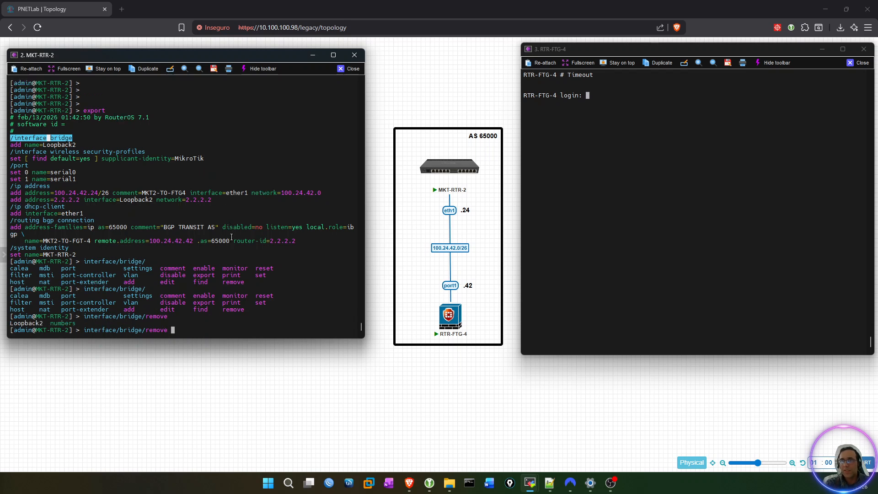
text(L)
key(Tab)
key(Return)
key(Return)
key(Return)
key(Return)
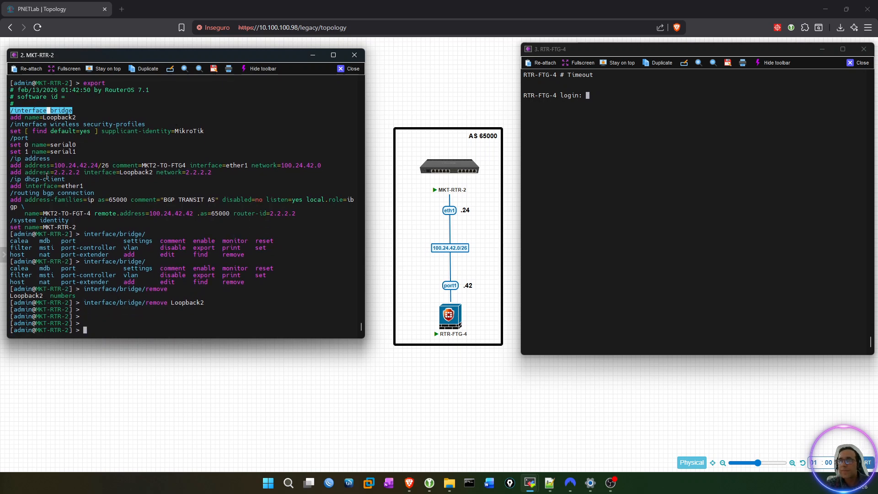
Print the IP address list of MKT-RTR-2 with ip address/print.
text(ip address/sho)
key(BackSpace)
key(BackSpace)
key(BackSpace)
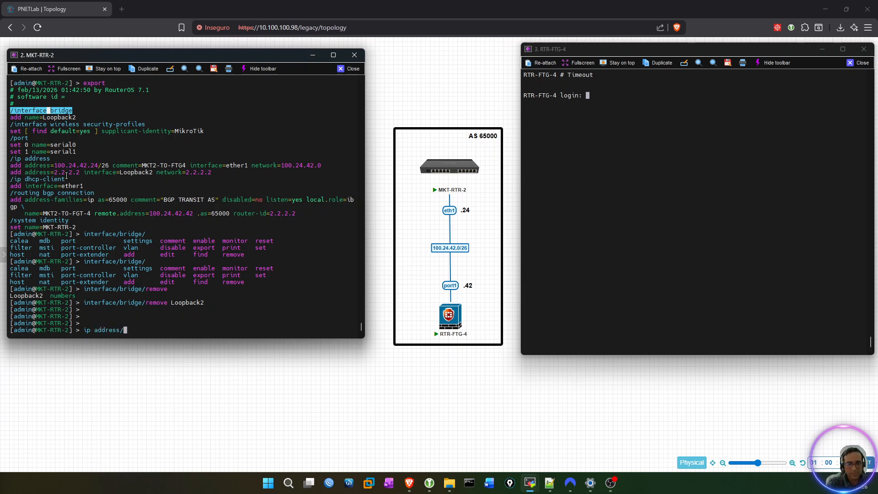
key(Tab)
key(Tab)
text(print)
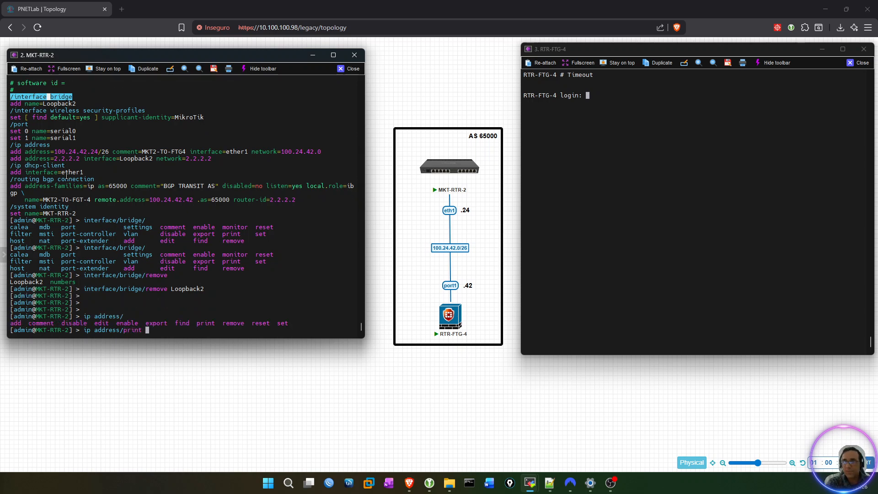
key(Return)
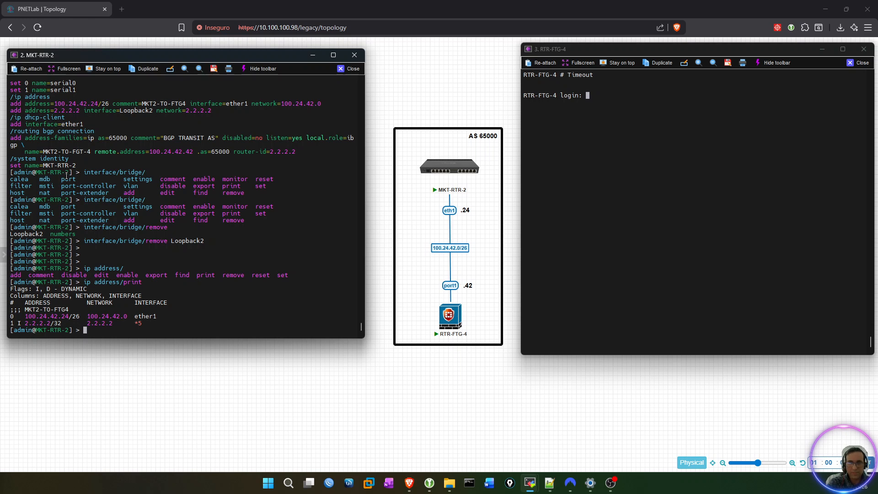
Remove the 2.2.2.2/32 address entry from MKT-RTR-2 with ip/address/remove numbers=1.
text(ipadd)
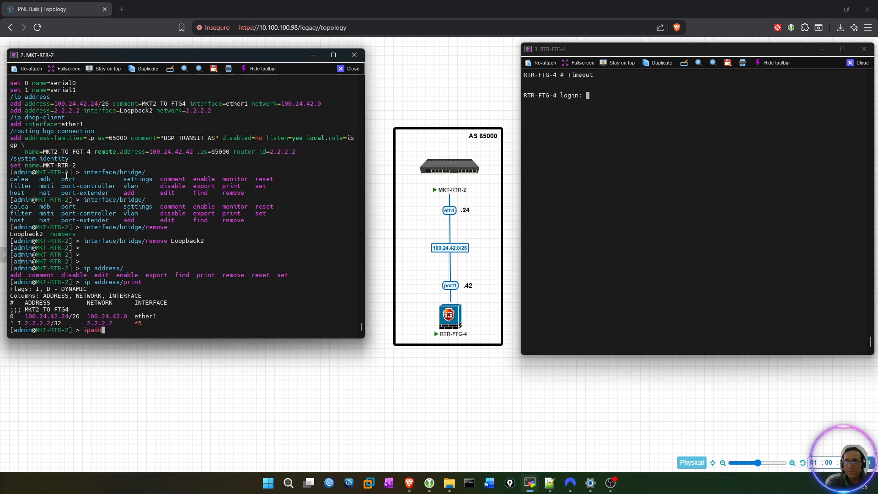
text(/address/remove)
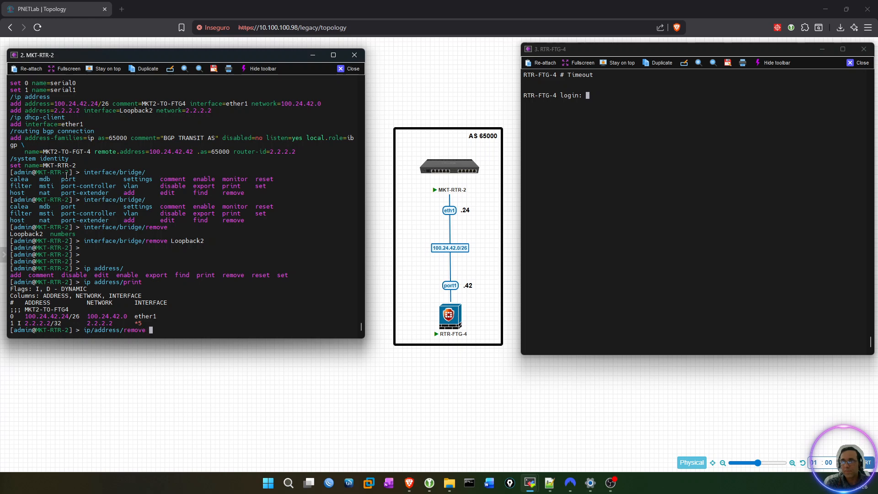
key(Tab)
text(1)
key(Return)
key(Return)
key(Return)
key(Return)
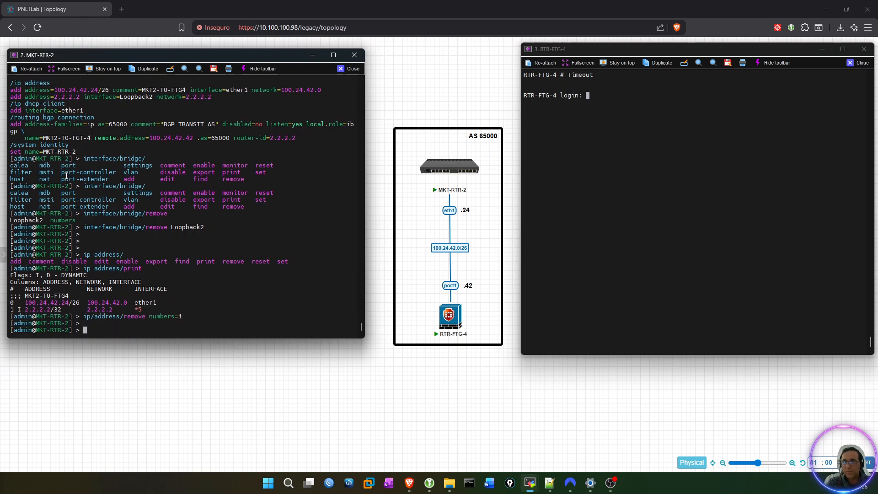
Export the MKT-RTR-2 configuration again to check the loopback bridge and address entries.
text(export)
key(Return)
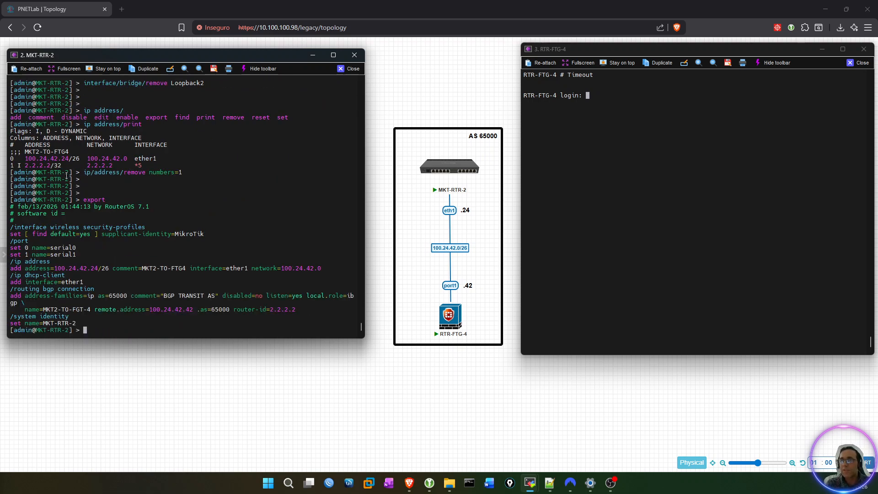
key(Return)
key(Return)
key(Return)
key(Return)
key(Return)
key(Return)
key(Return)
key(Return)
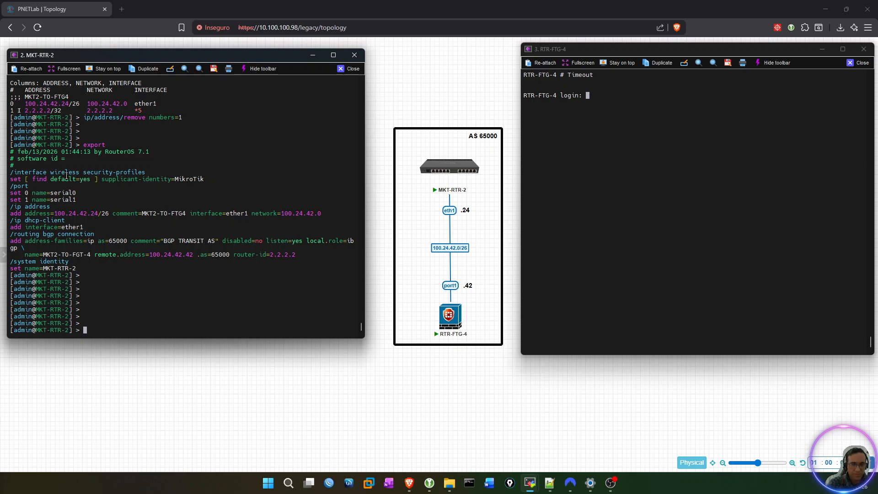
Clear the MKT-RTR-2 console and export its configuration on the clean screen.
key(ctrl+l)
key(Return)
key(Return)
key(Return)
key(Return)
text(export)
key(Return)
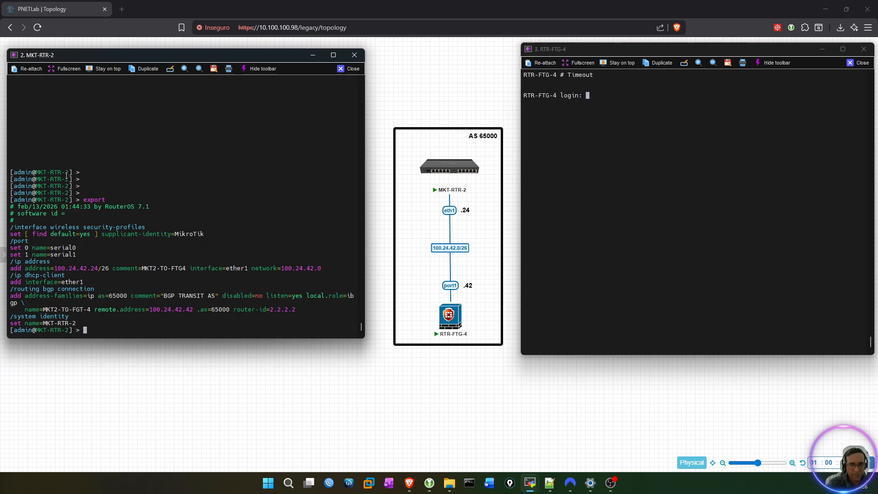
Create a bridge interface named Loopback2 on MKT-RTR-2 with interface/bridge/add name=Loopback2.
text(interface/)
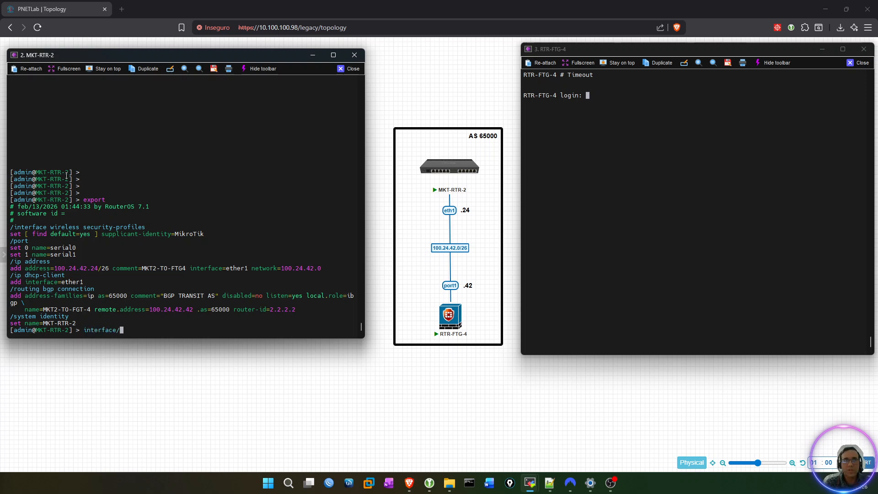
text(bridge/)
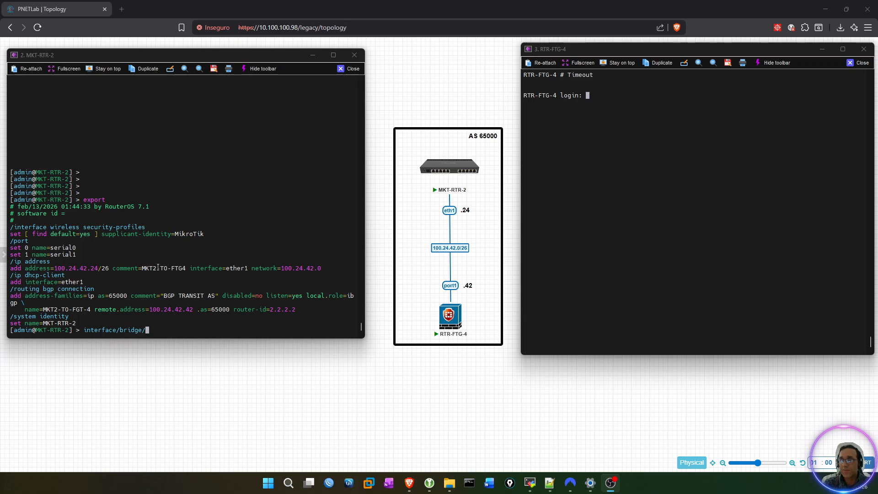
click(181, 158)
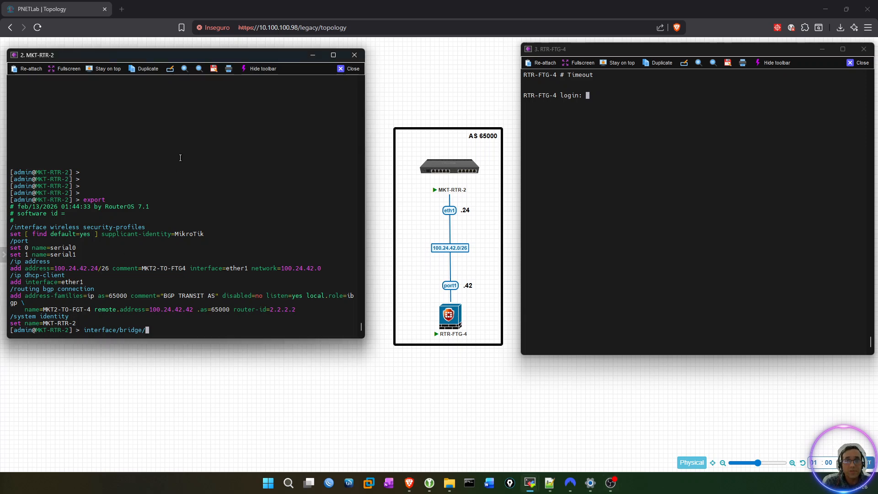
key(alt+Tab)
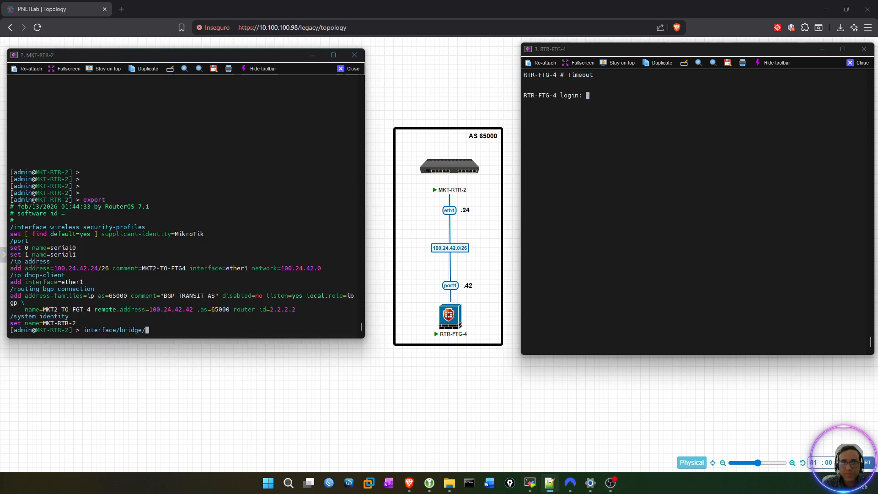
click(181, 242)
text(add)
key(Tab)
key(Tab)
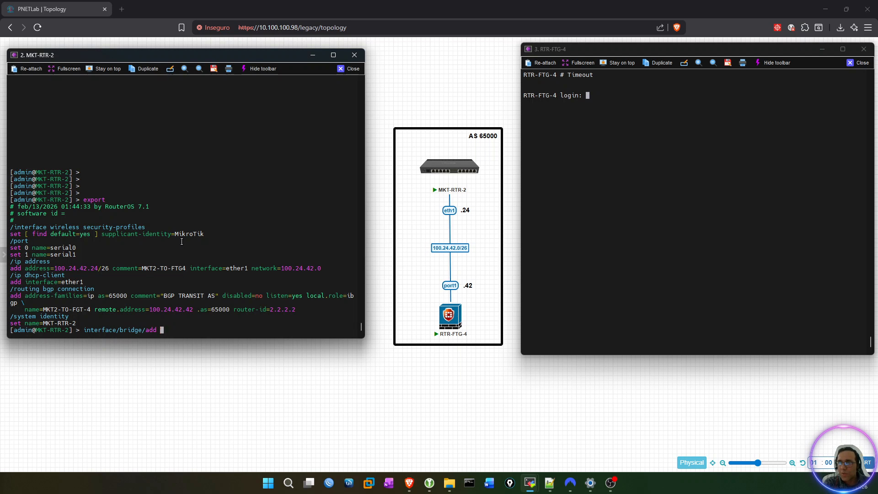
text(n)
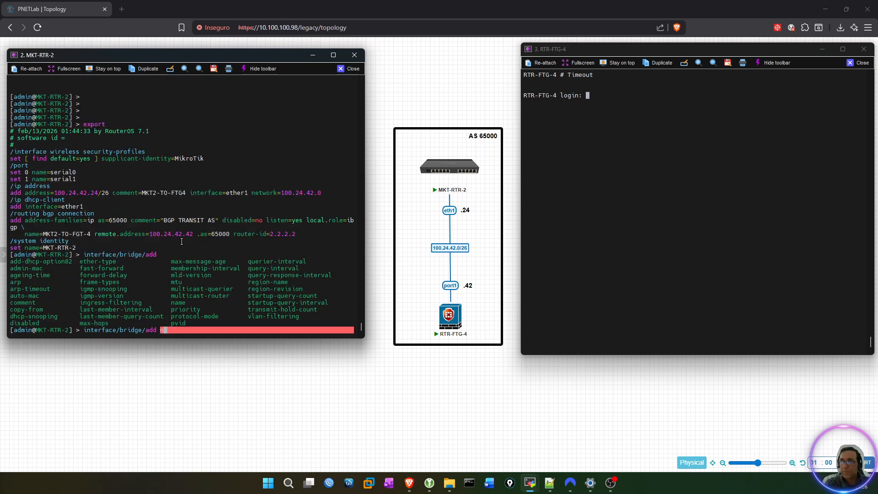
key(Tab)
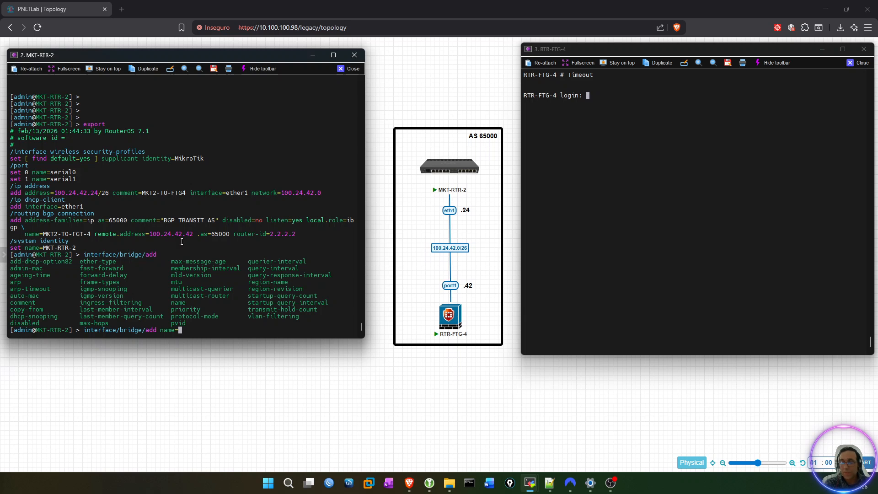
text(Loop)
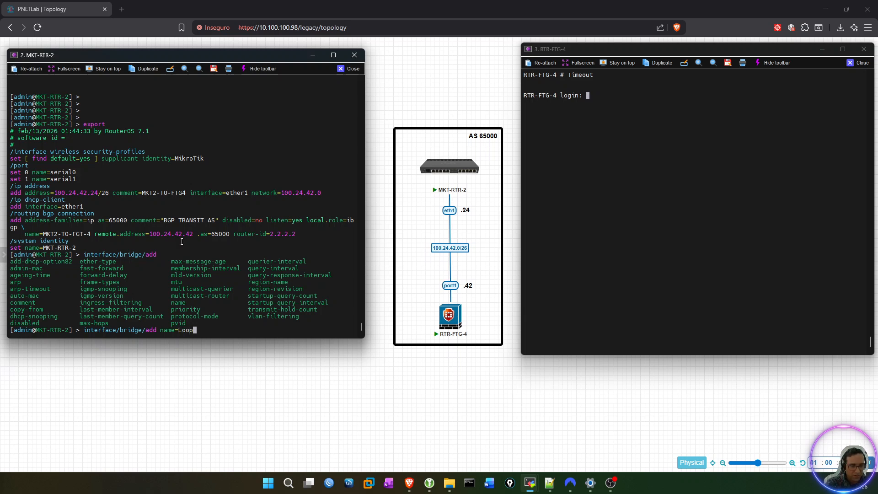
text(back2)
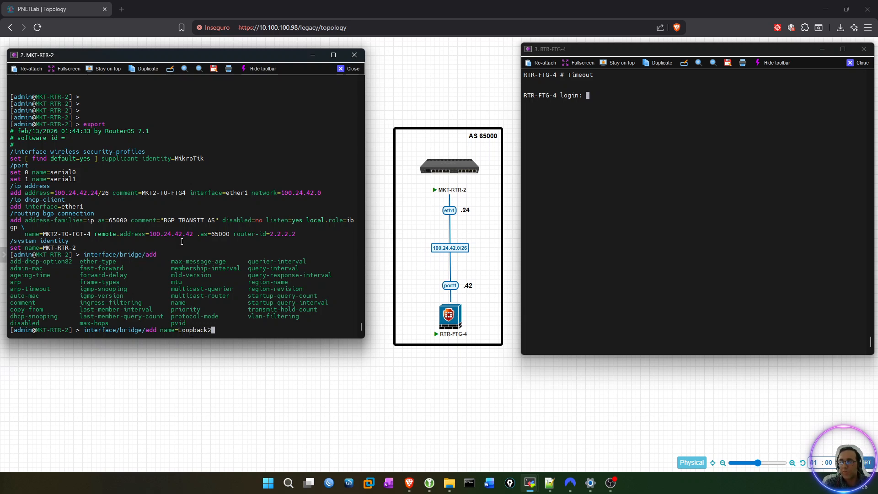
key(Return)
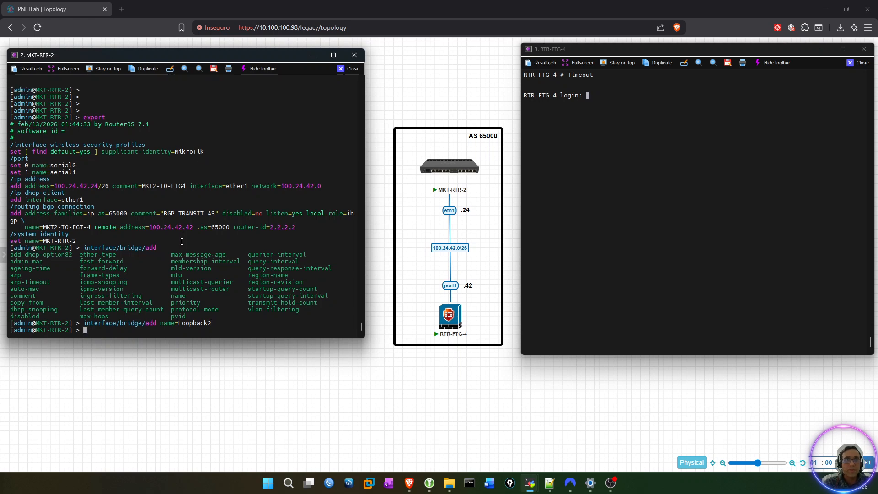
key(Return)
key(Return)
key(Return)
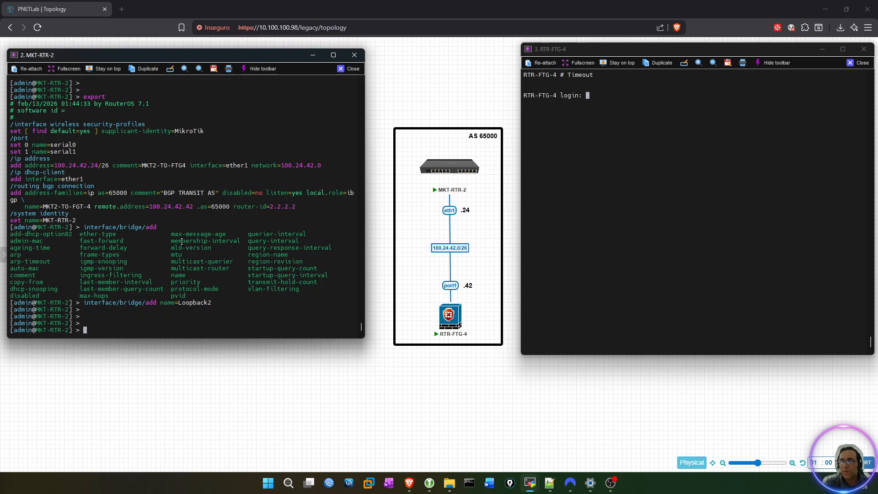
Assign address 2.2.2.2 with network 2.2.2.2 to interface Loopback2 on MKT-RTR-2 using ip/address/add.
text(ip/)
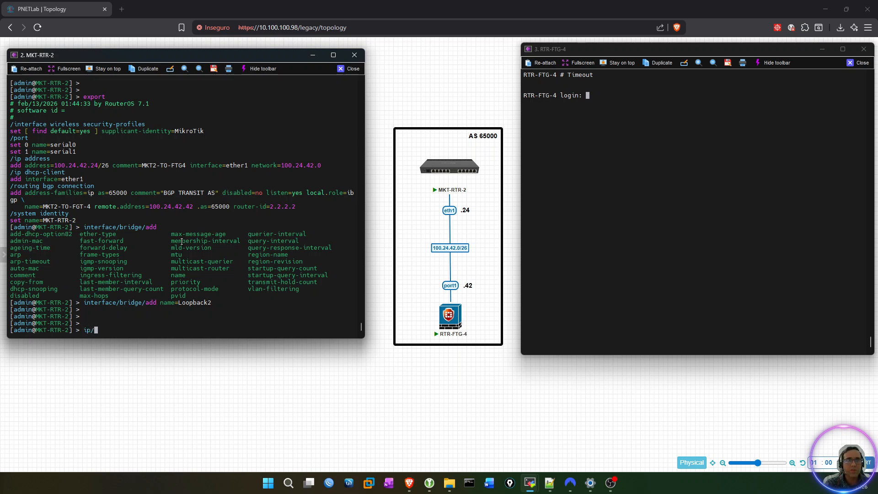
text(address/)
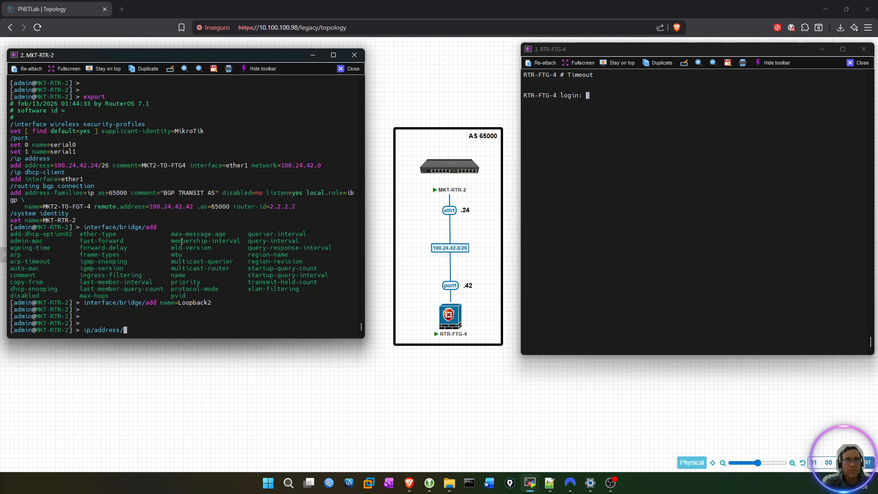
text(add )
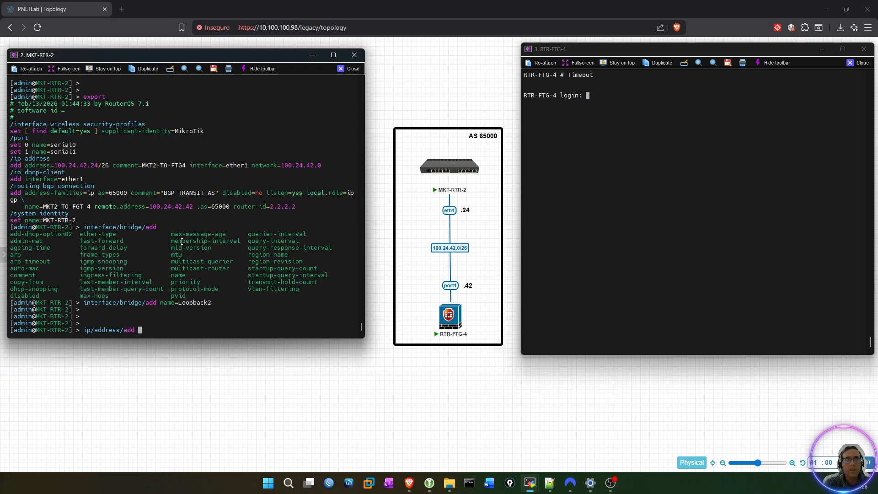
text(address=)
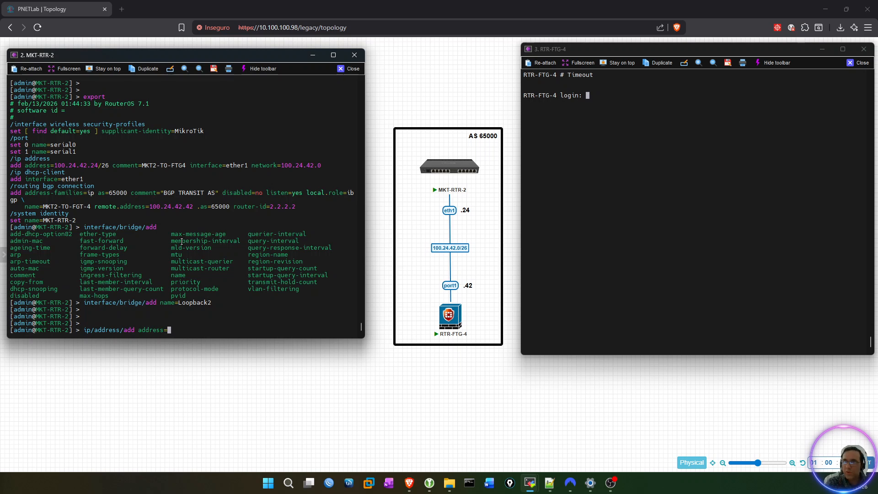
text(2.2.2.2)
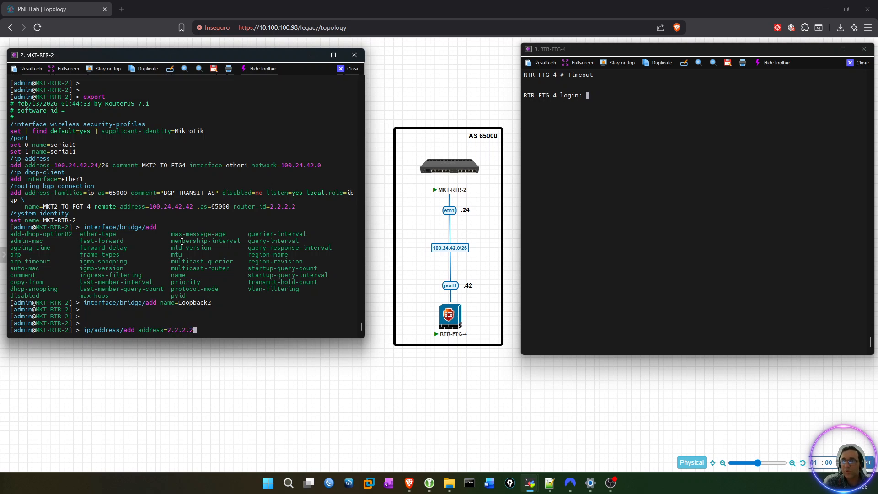
text( i)
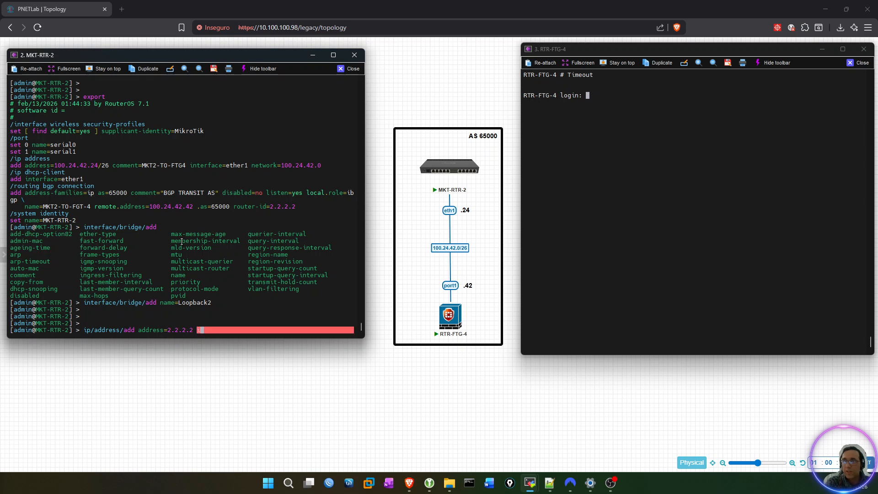
text(nterface=Loopback2 )
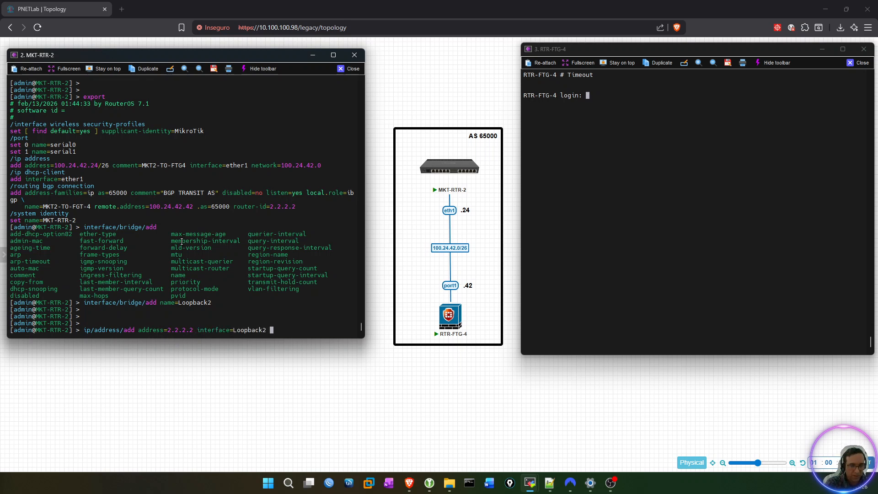
text( network=2.2.2.2)
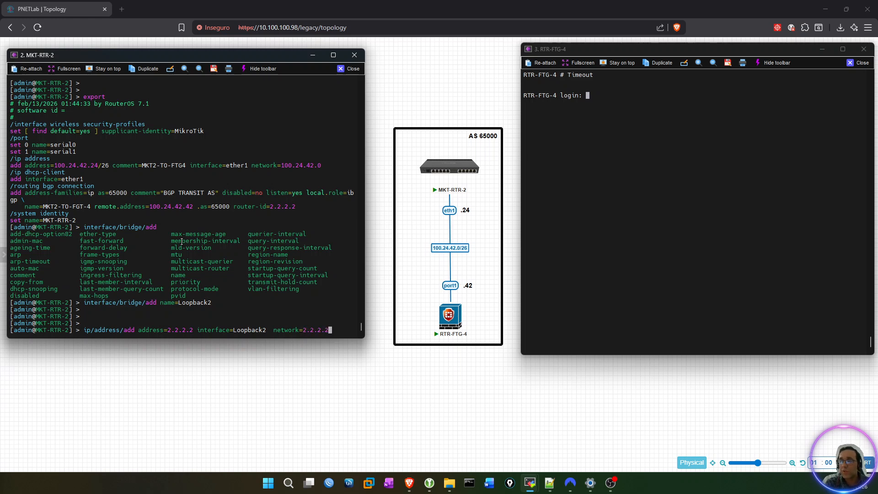
key(Return)
key(Return)
key(Return)
key(Return)
key(Return)
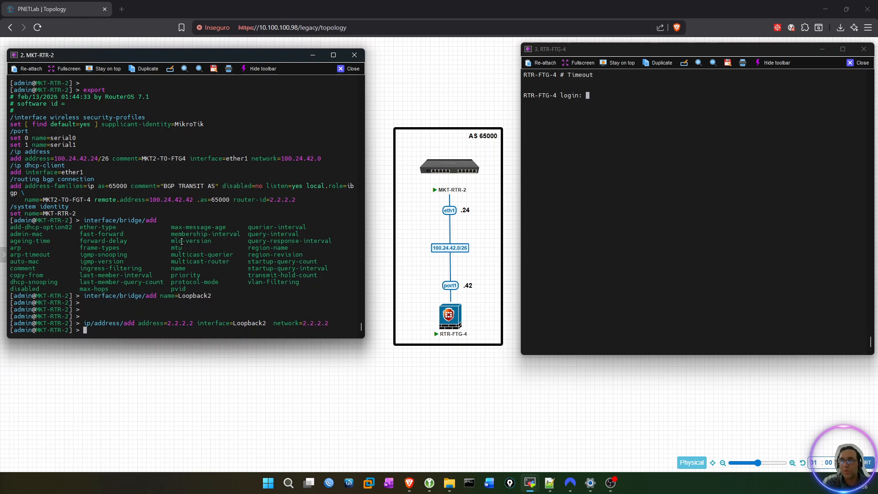
Export the MKT-RTR-2 configuration and check the Loopback2 bridge and its IP address entry.
text(export)
key(Return)
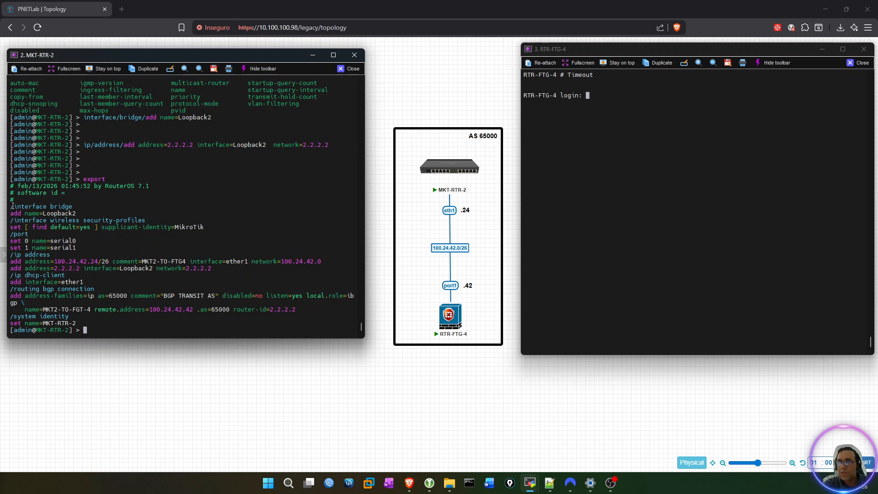
drag(11, 206, 76, 214)
click(96, 211)
drag(10, 254, 211, 268)
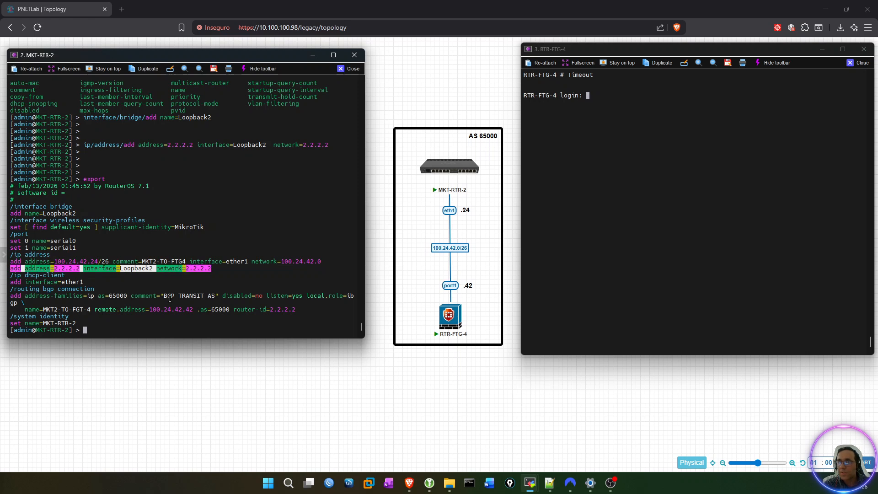
click(177, 298)
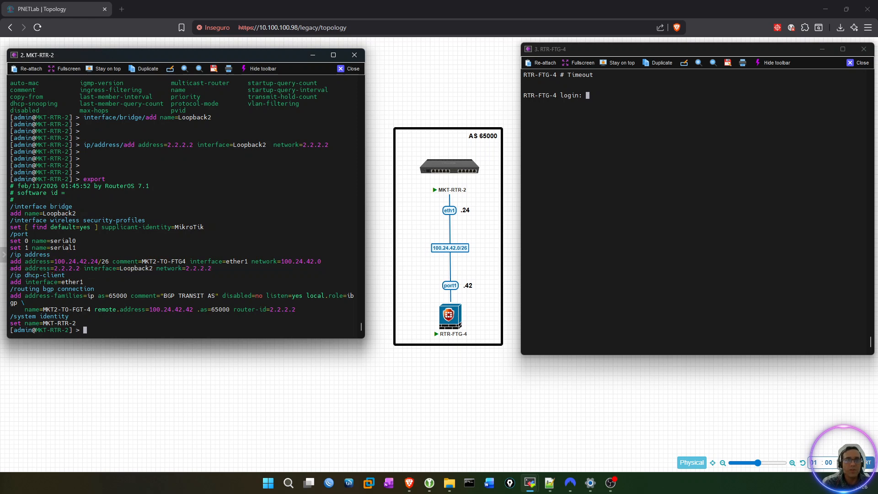
key(alt+Tab)
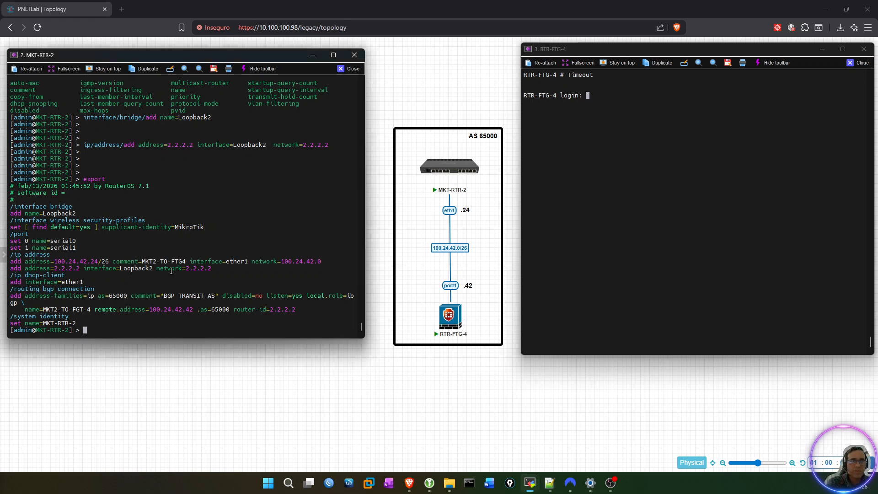
Export only the BGP connection settings of MKT-RTR-2 with routing/bgp/connection/export.
text(routing/)
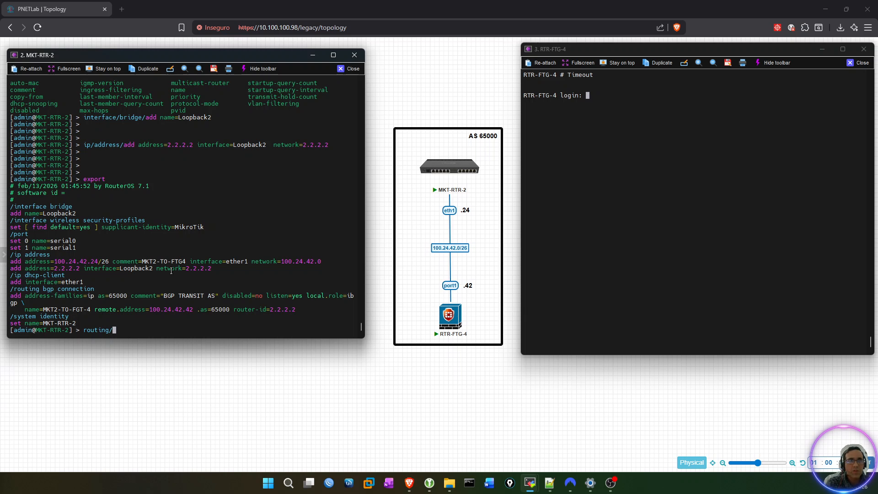
text(bgp/)
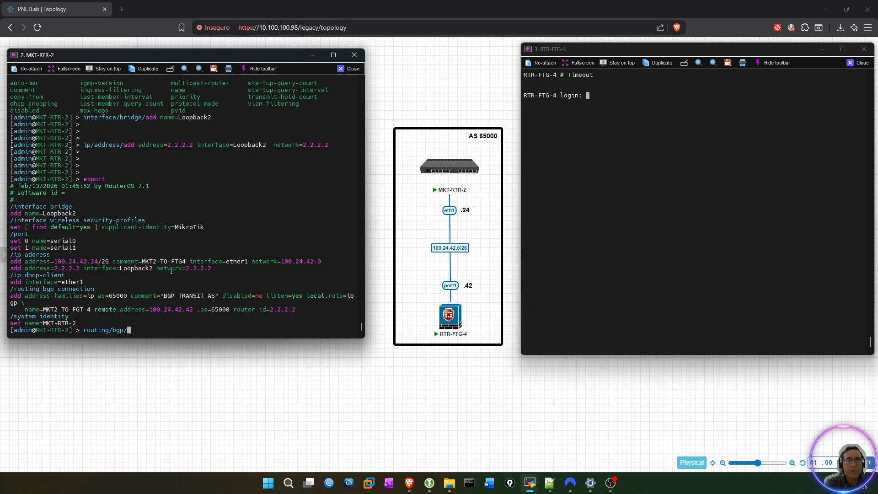
text(connection/export)
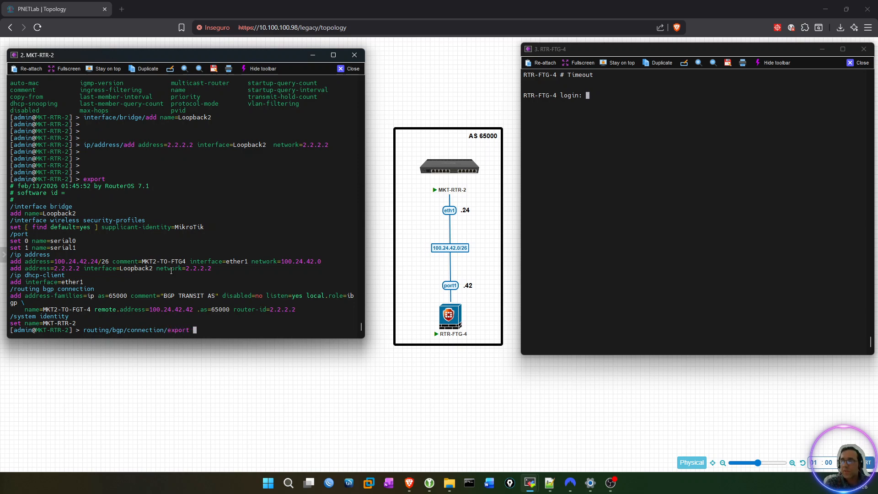
key(Return)
key(Return)
key(Return)
key(Return)
key(Return)
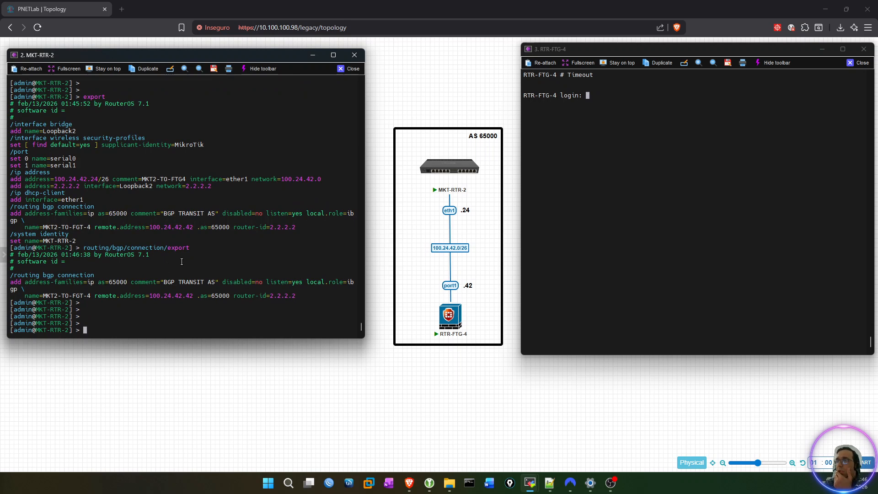
triple_click(66, 296)
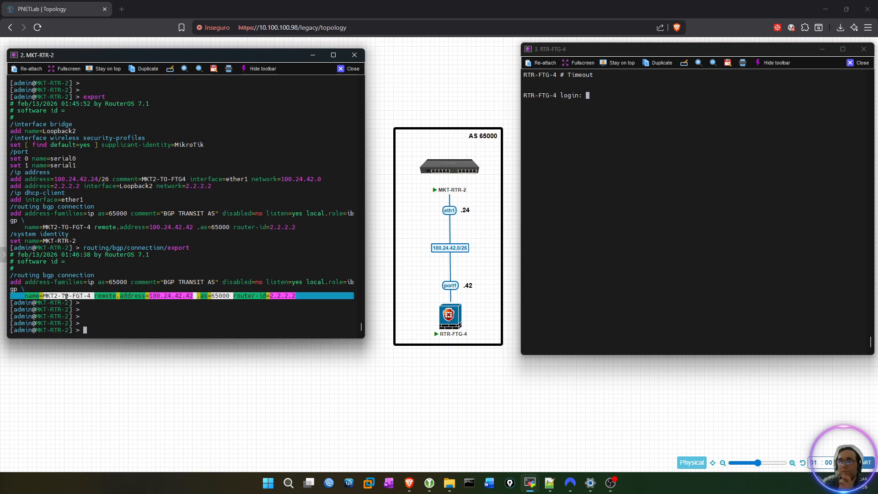
click(64, 300)
drag(43, 297, 90, 296)
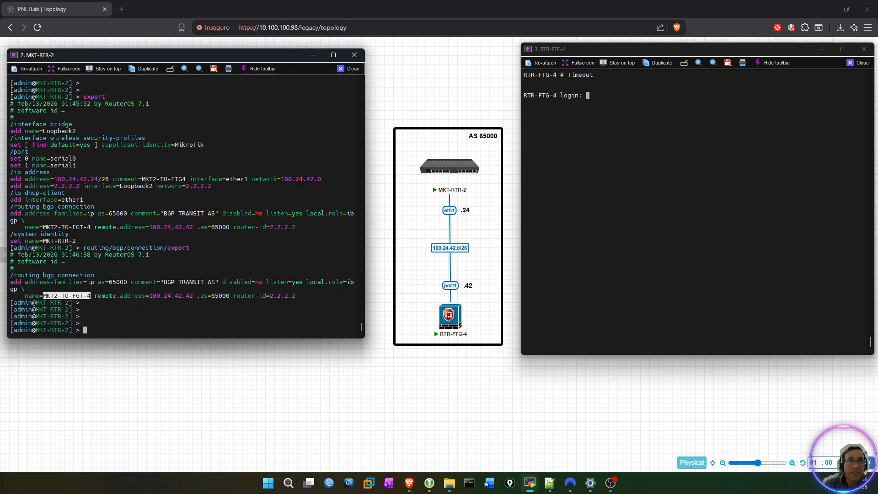
key(alt+Tab)
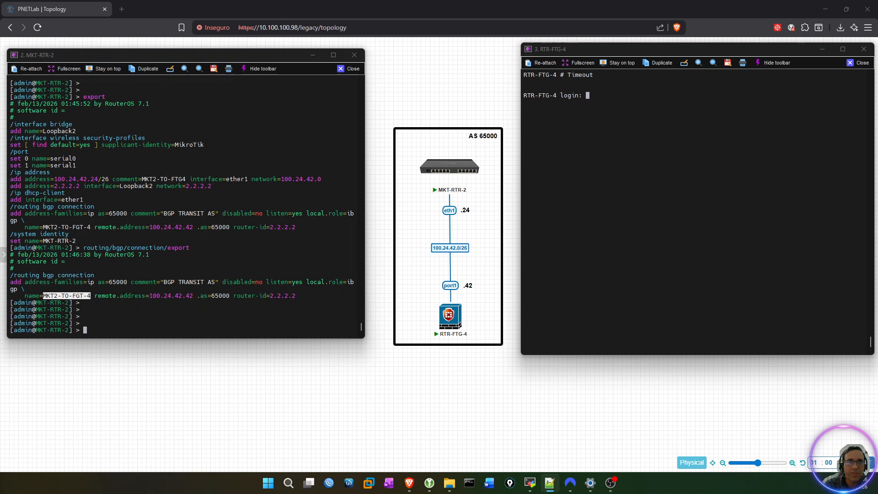
key(ctrl+c)
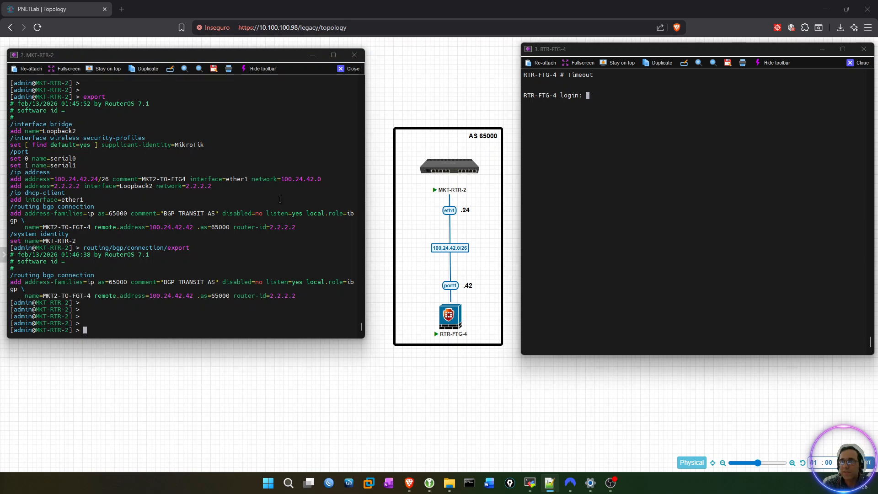
right_click(276, 195)
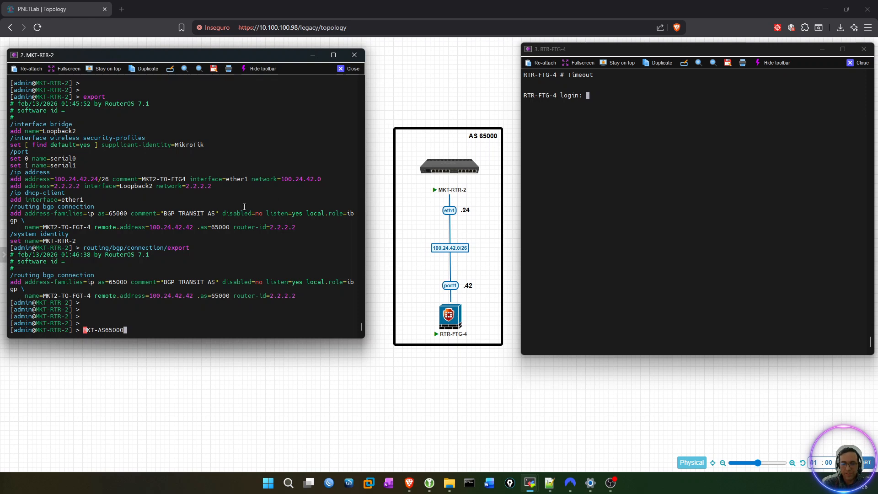
key(BackSpace)
key(BackSpace)
key(BackSpace)
key(BackSpace)
key(BackSpace)
key(BackSpace)
key(BackSpace)
key(BackSpace)
key(BackSpace)
key(BackSpace)
key(BackSpace)
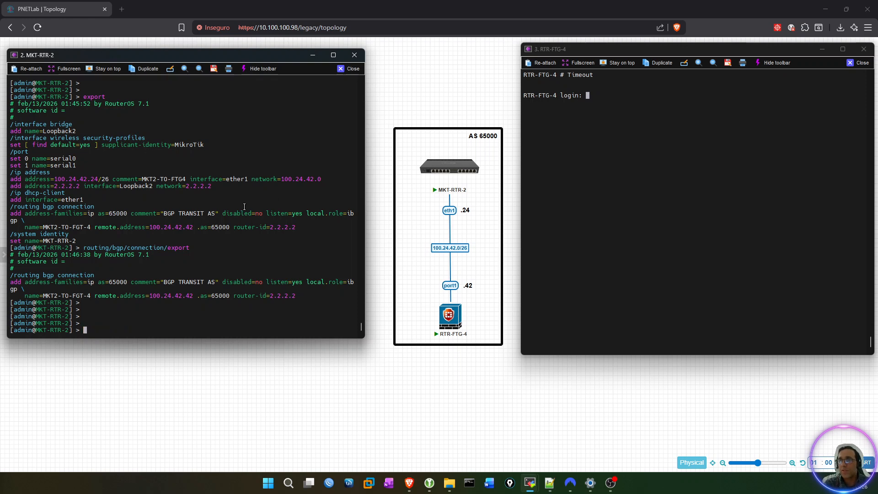
Check the connection name and remote address in the exported BGP connection settings of MKT-RTR-2.
drag(44, 296, 90, 295)
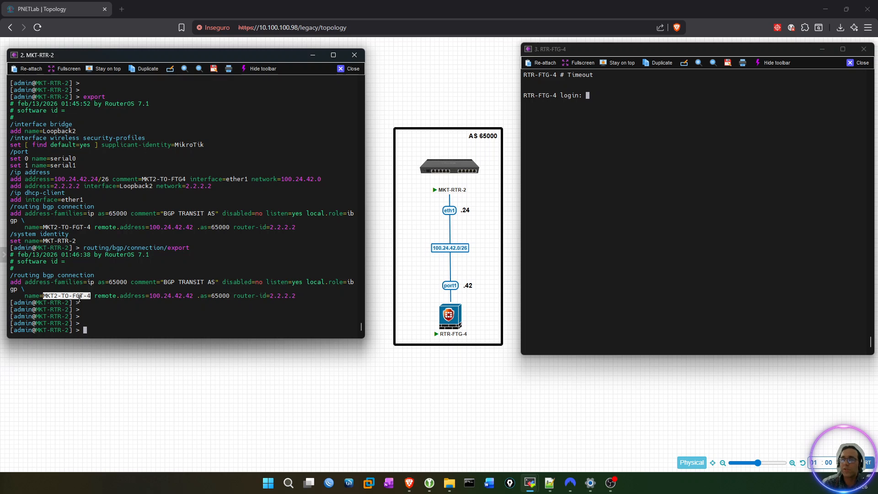
key(alt+Tab)
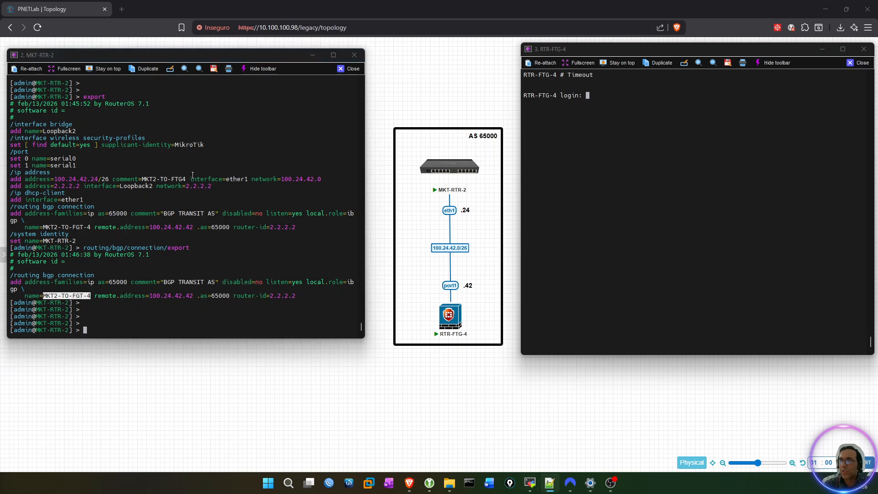
click(183, 245)
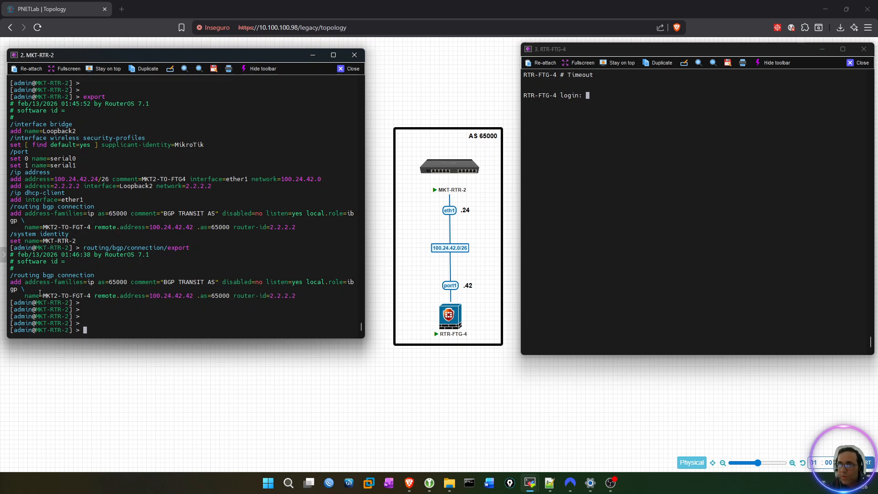
drag(43, 295, 90, 295)
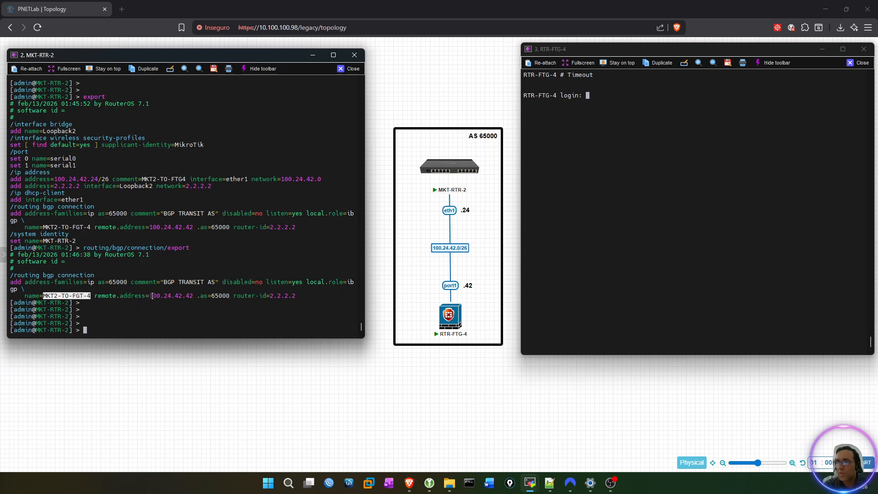
drag(151, 295, 191, 296)
click(163, 312)
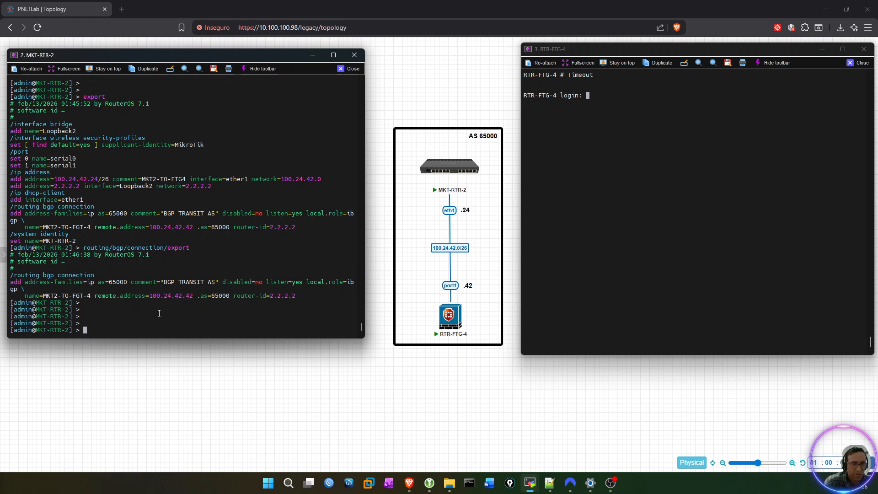
Rename BGP connection MKT2-TO-FGT-4 on MKT-RTR-2 by running routing/bgp/connection/set [find name=MKT2-TO-FGT-4] name=MKT-AS65000.
text(routing/bgp/)
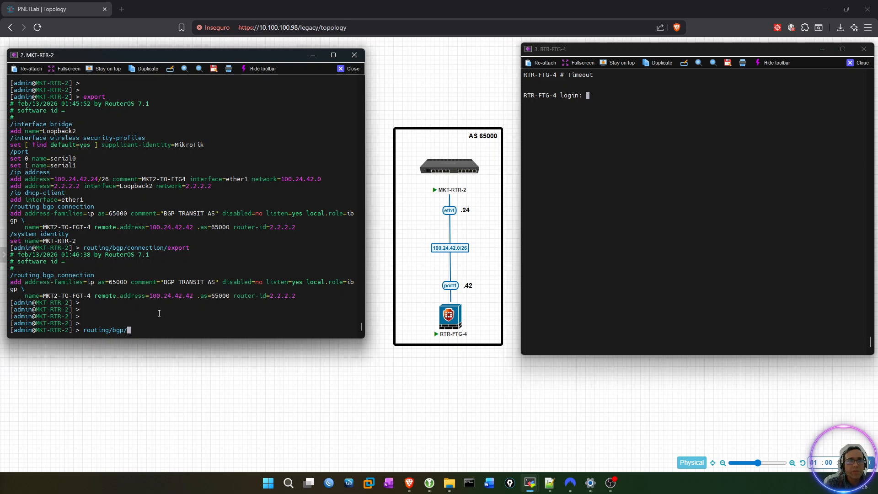
text(connection/set [])
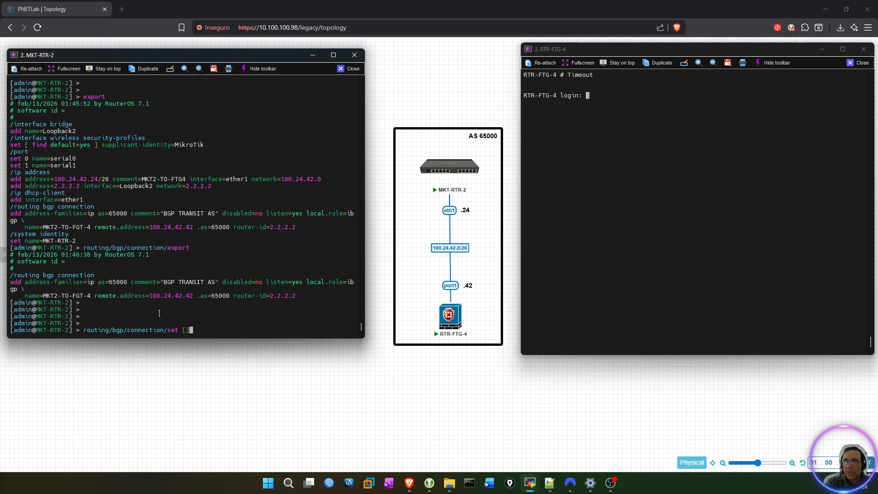
key(Left)
text(find )
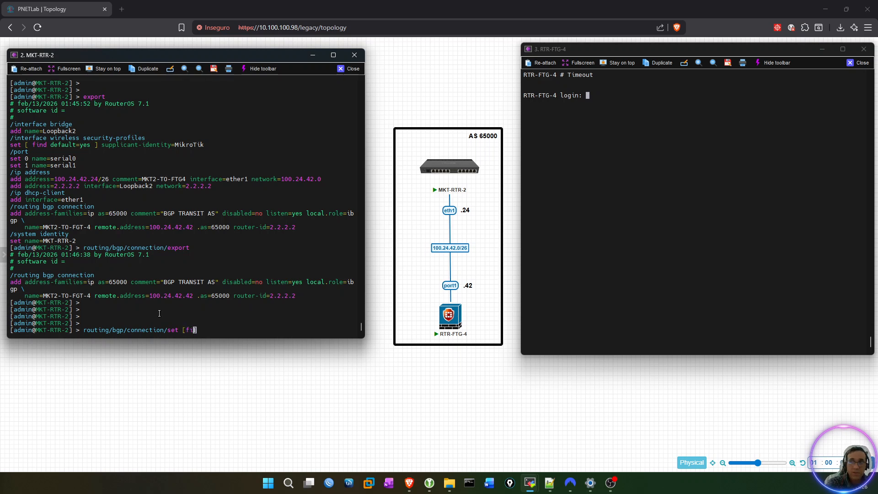
text(name=)
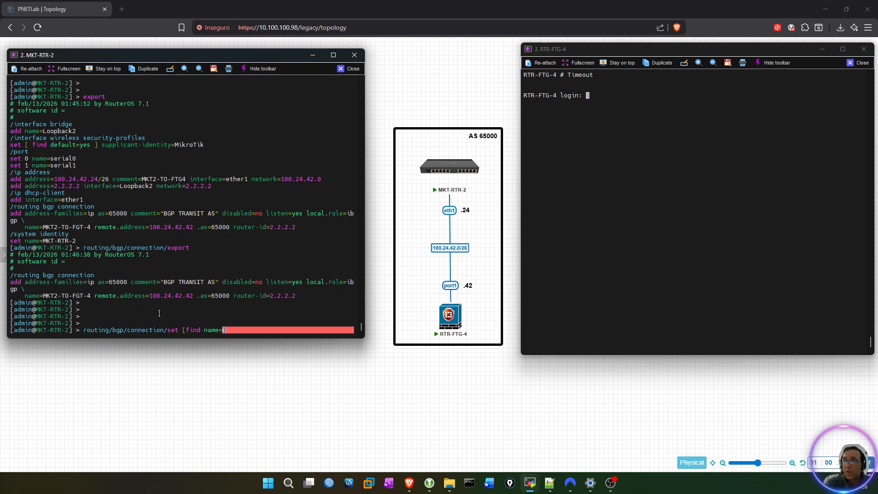
drag(42, 296, 91, 295)
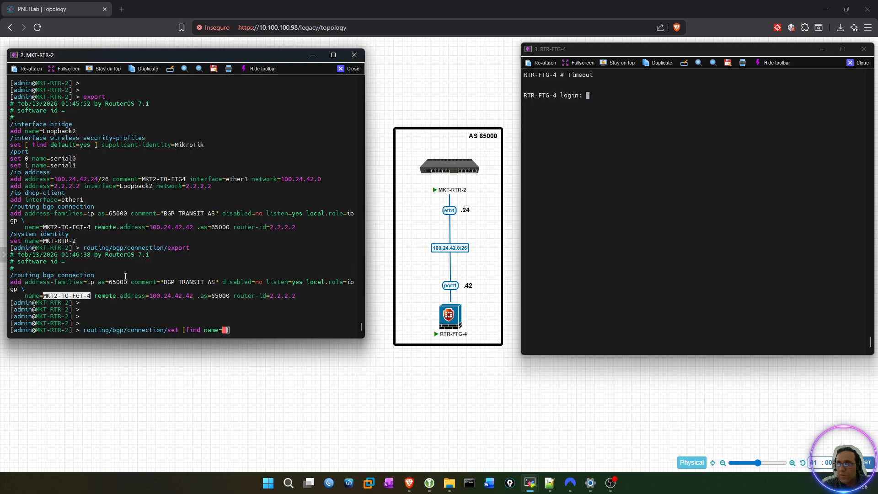
right_click(166, 267)
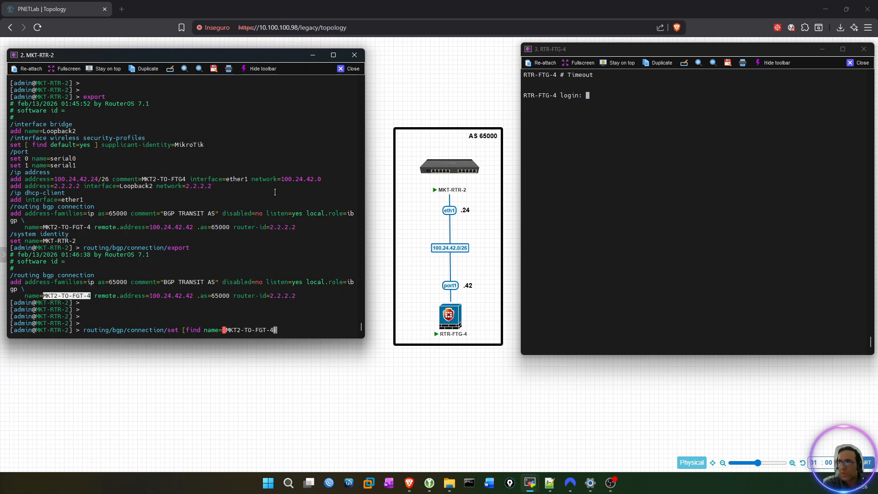
text(] name)
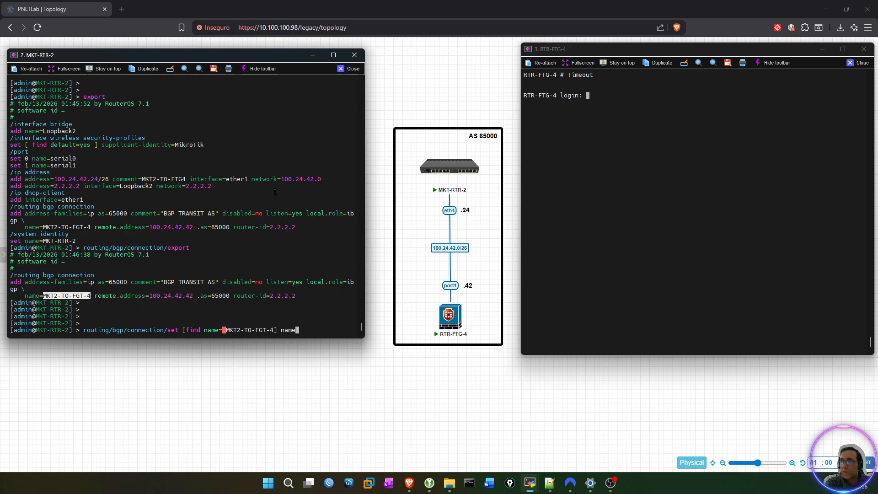
key(BackSpace)
key(BackSpace)
key(BackSpace)
key(BackSpace)
key(BackSpace)
key(Left)
key(Left)
key(Left)
key(Left)
key(Left)
key(Left)
key(Left)
key(Left)
key(Left)
key(Left)
key(Left)
key(Left)
key(Left)
key(Left)
key(Delete)
key(Right)
key(Right)
key(Right)
key(Right)
key(Right)
key(Right)
key(Right)
key(Right)
key(Right)
key(Right)
key(Right)
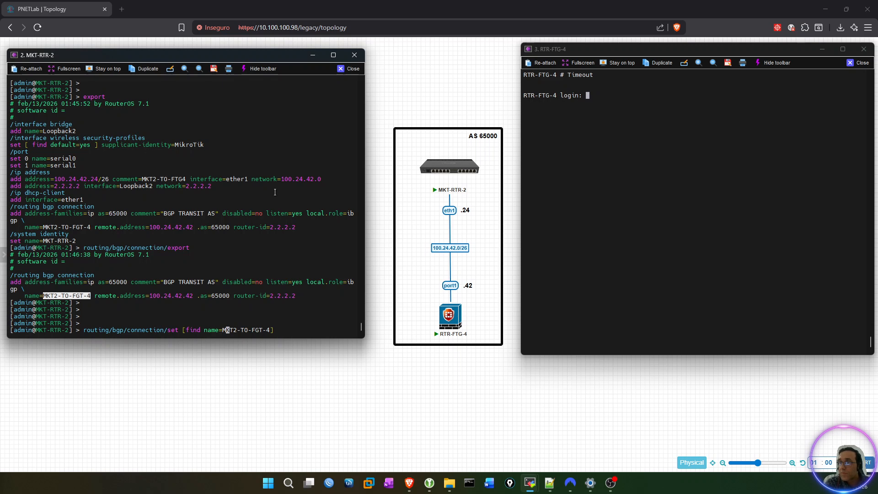
key(End)
text(name=)
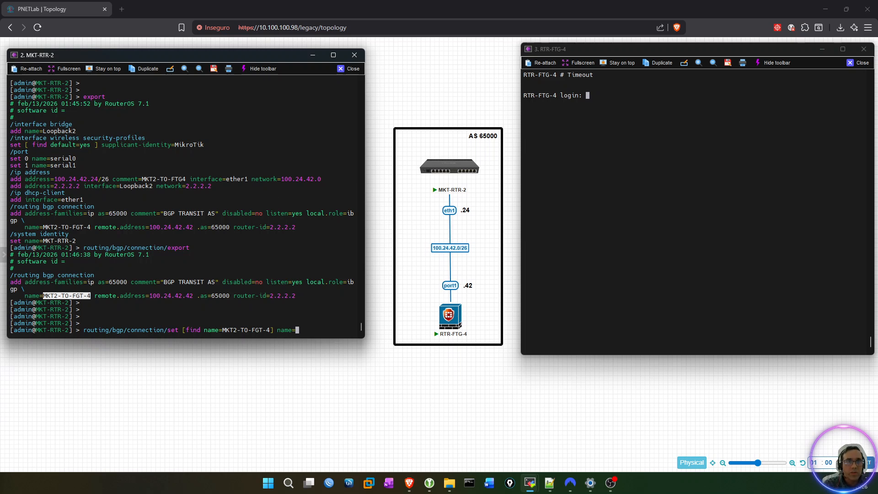
key(alt+Tab)
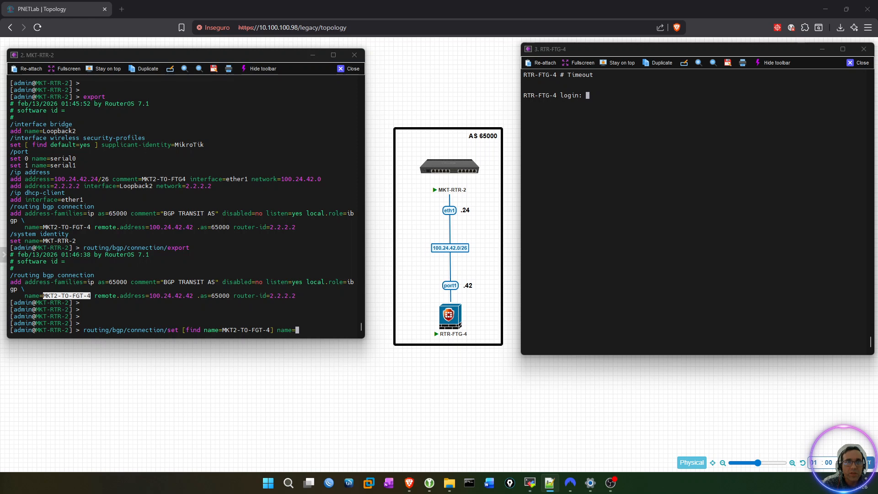
key(ctrl+c)
right_click(130, 161)
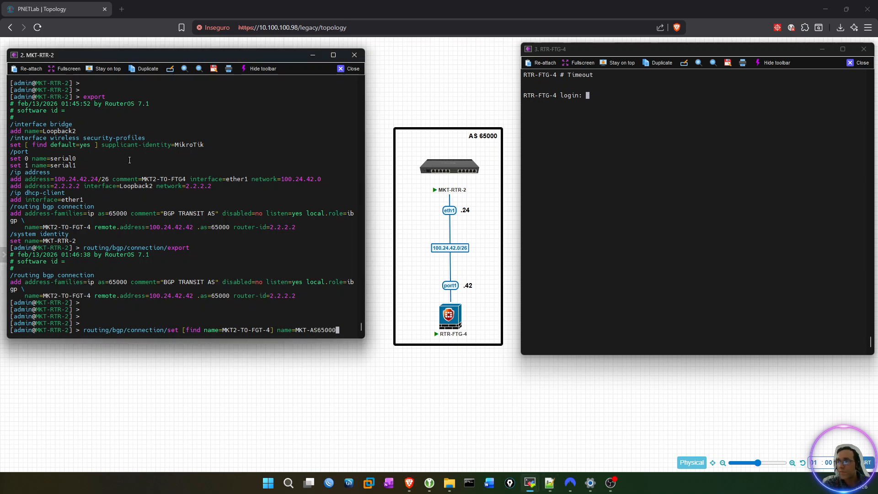
key(Return)
key(Return)
key(Return)
key(Return)
key(Return)
key(Return)
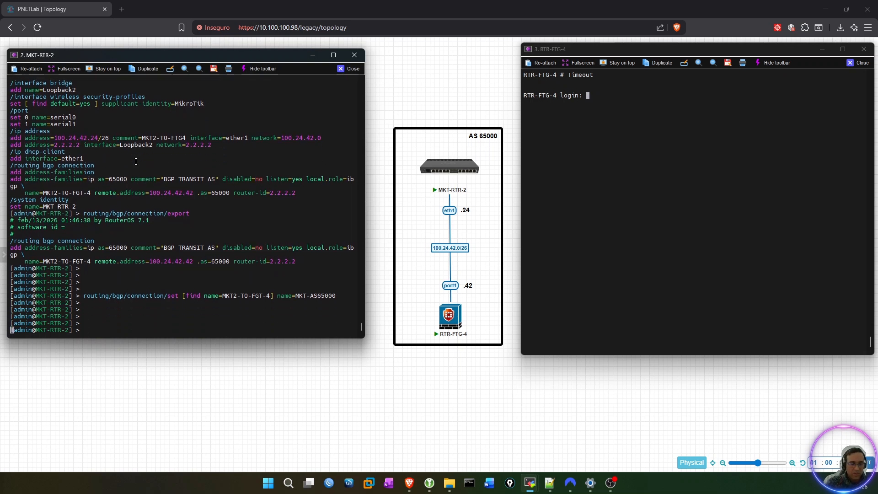
Export the BGP connection settings of MKT-RTR-2 again and compare the connection name with the one in the set command.
key(Up)
key(Up)
key(Return)
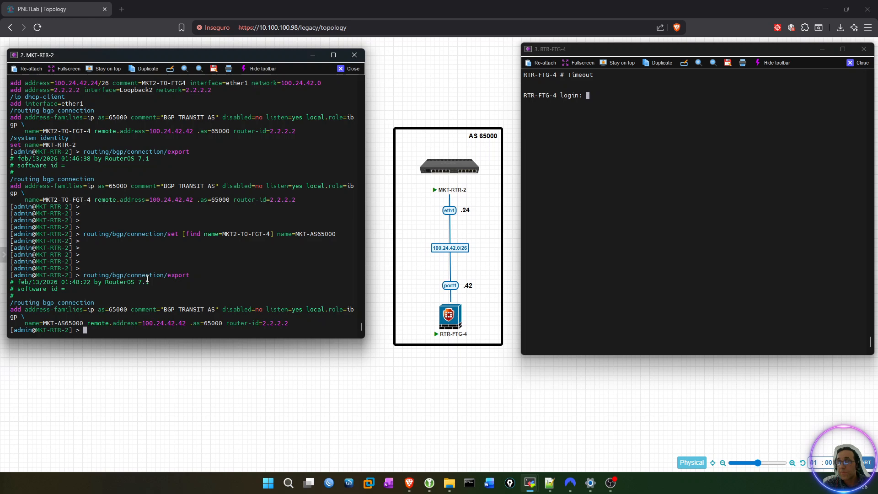
key(Return)
key(Return)
key(Return)
key(Return)
key(Return)
key(Return)
key(Return)
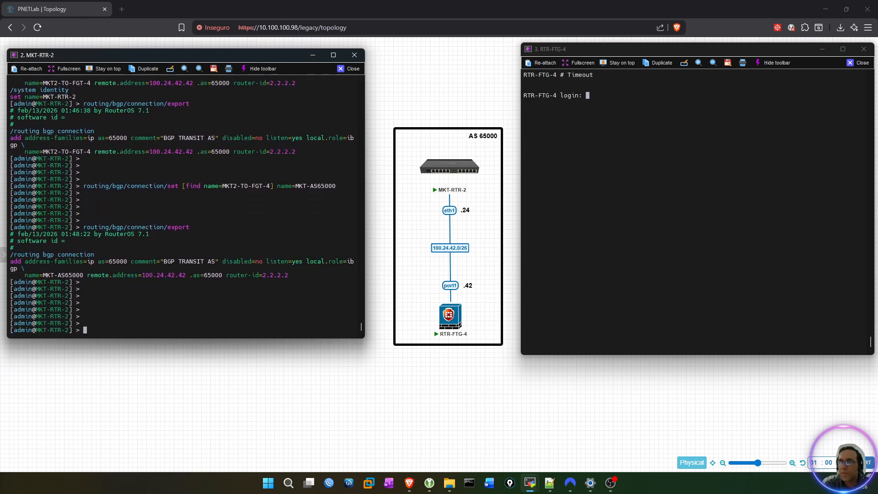
double_click(65, 275)
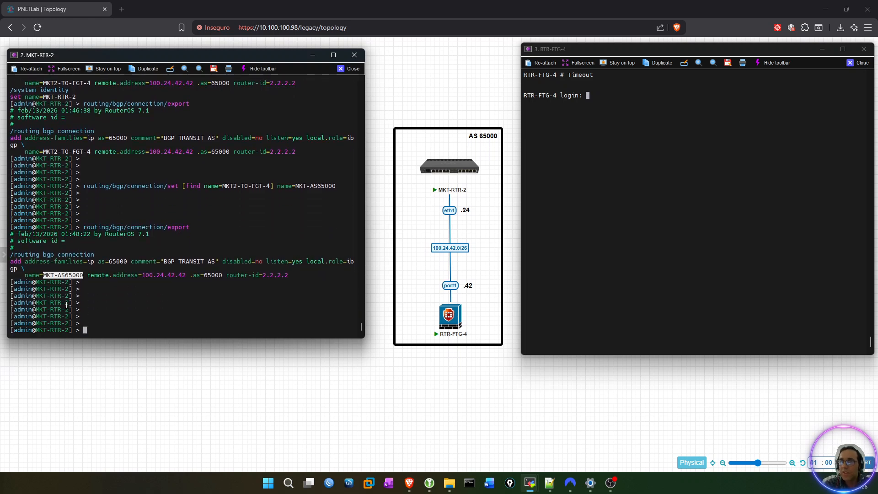
double_click(60, 275)
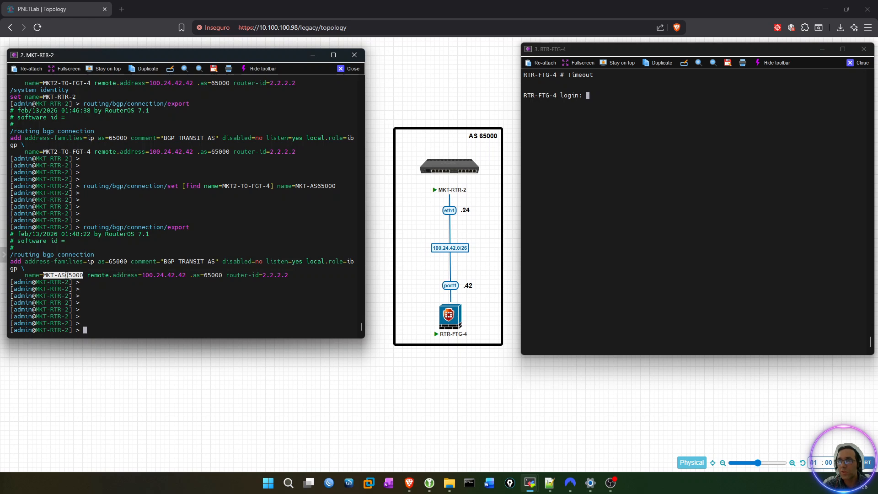
click(156, 311)
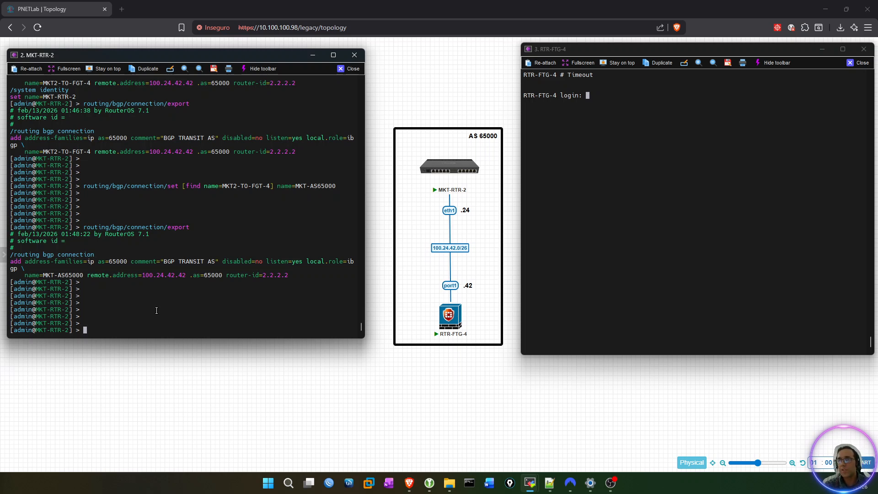
double_click(51, 275)
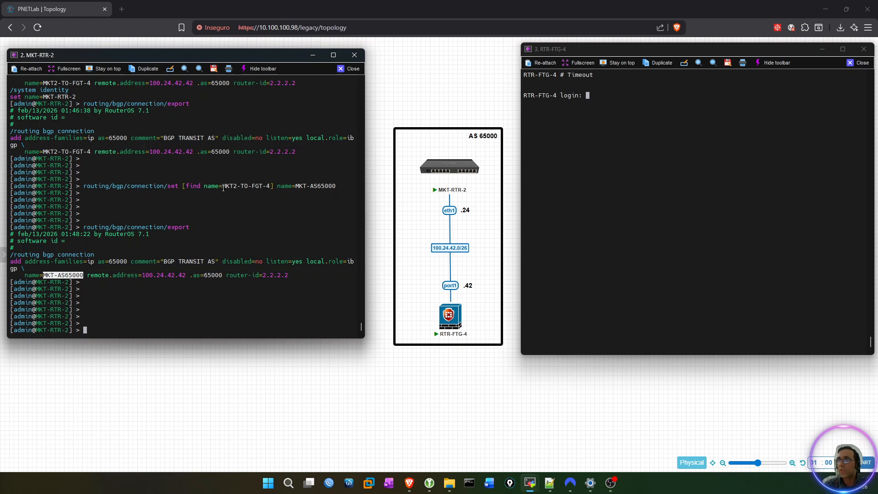
drag(223, 185, 265, 192)
click(196, 215)
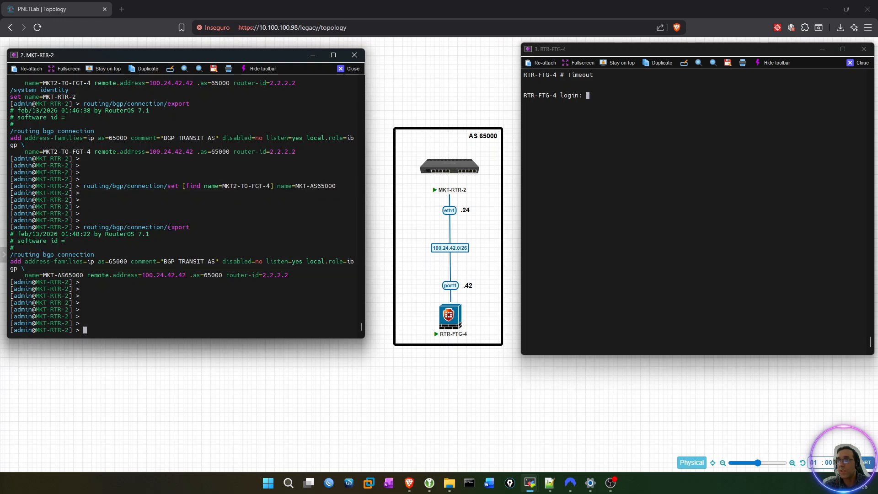
Try to rename BGP connection MKT-AS65000 back to MKT2-TO-FGT-4 by reusing and editing the previous routing/bgp/connection/set command.
drag(83, 185, 334, 187)
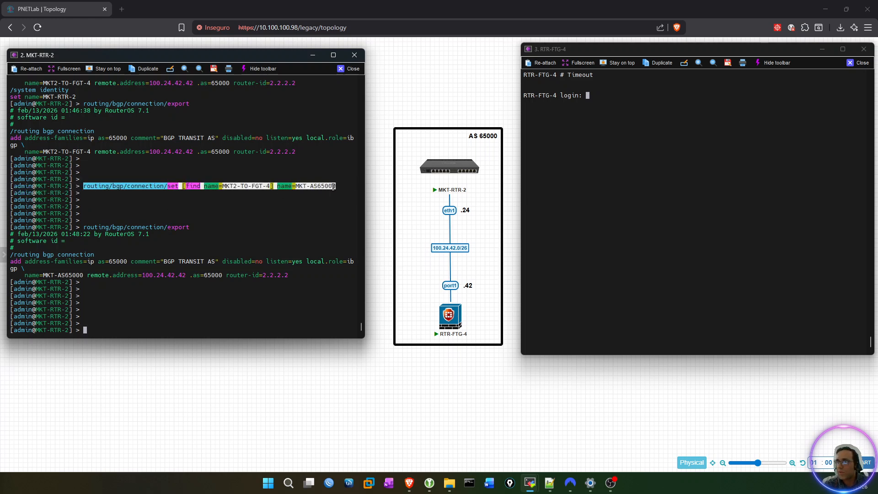
right_click(192, 232)
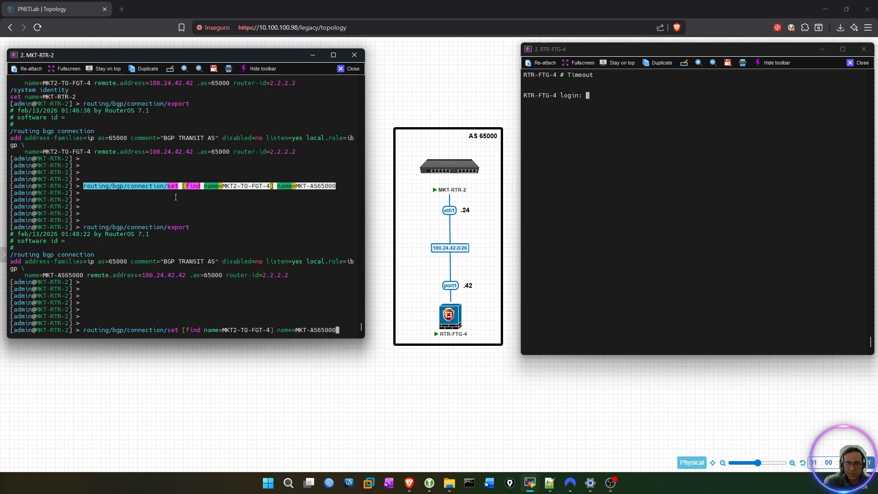
drag(296, 330, 336, 329)
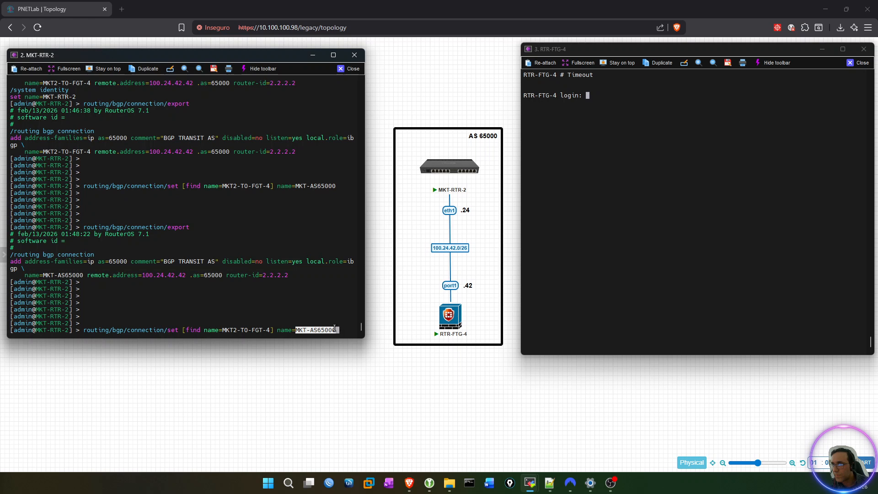
key(Left)
key(Left)
key(Left)
key(Left)
key(Left)
key(Left)
key(Left)
key(Left)
key(Left)
key(Left)
key(Left)
key(Left)
key(Left)
key(Left)
key(Left)
key(Left)
key(Left)
key(Left)
key(Left)
key(Left)
key(Left)
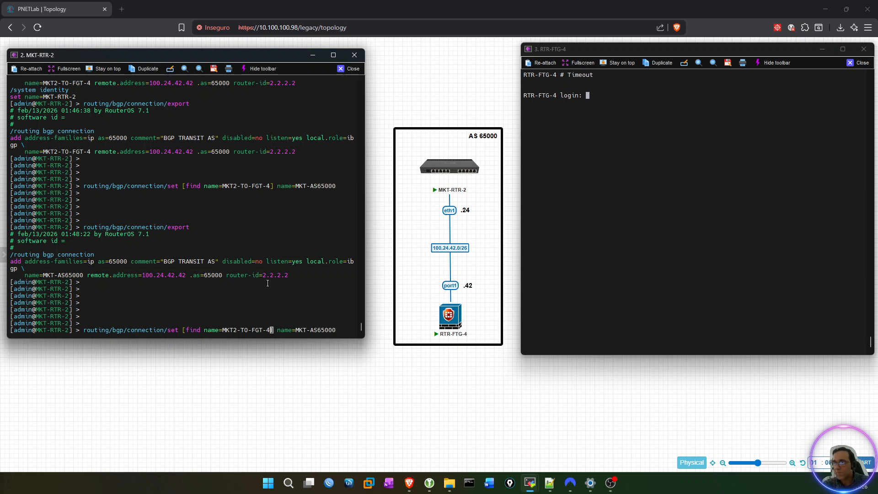
right_click(245, 286)
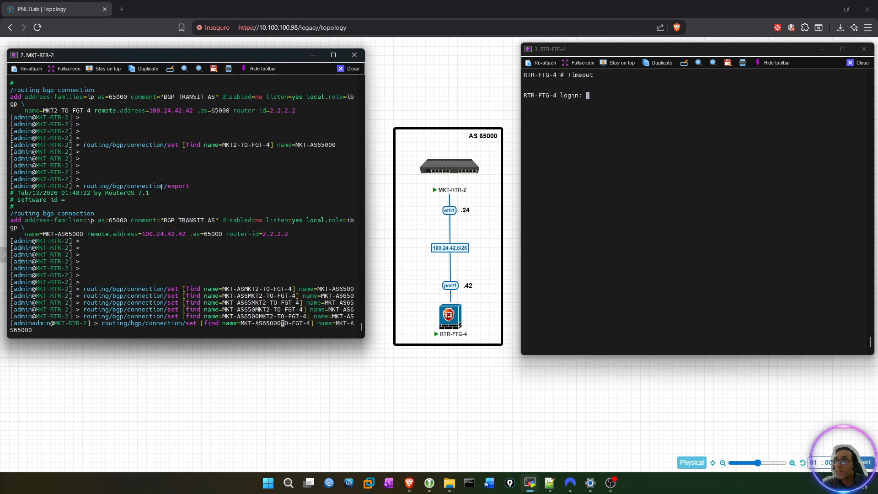
drag(223, 147, 269, 147)
key(ctrl+l)
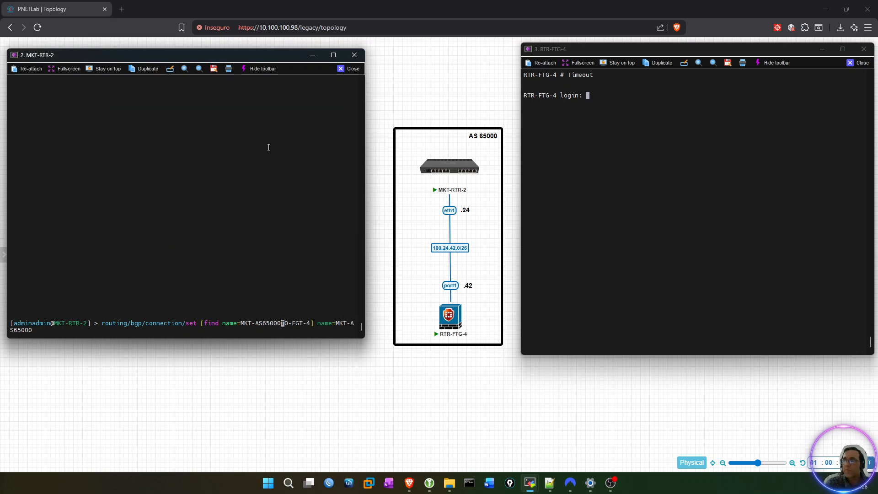
text(MKT2-)
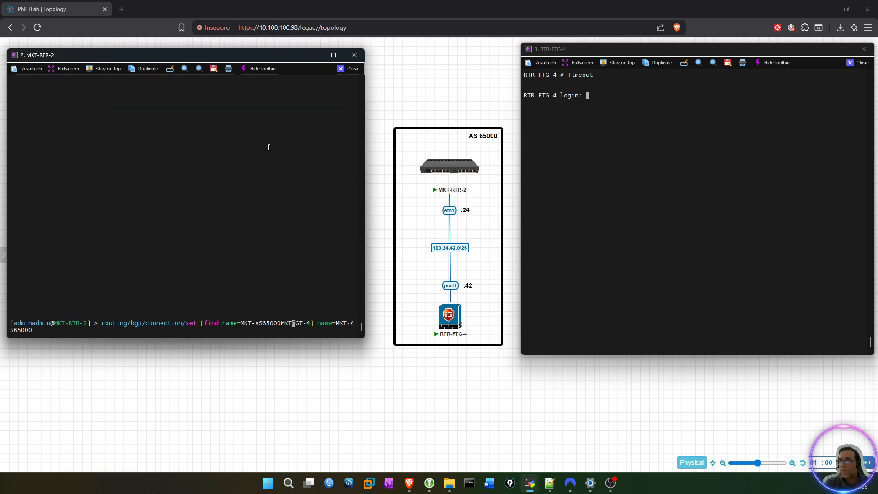
key(End)
key(BackSpace)
key(BackSpace)
key(BackSpace)
key(BackSpace)
key(BackSpace)
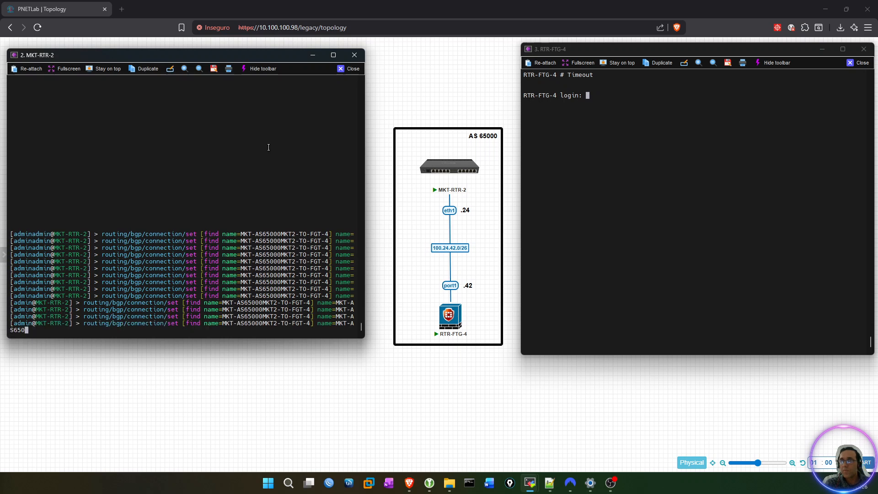
key(BackSpace)
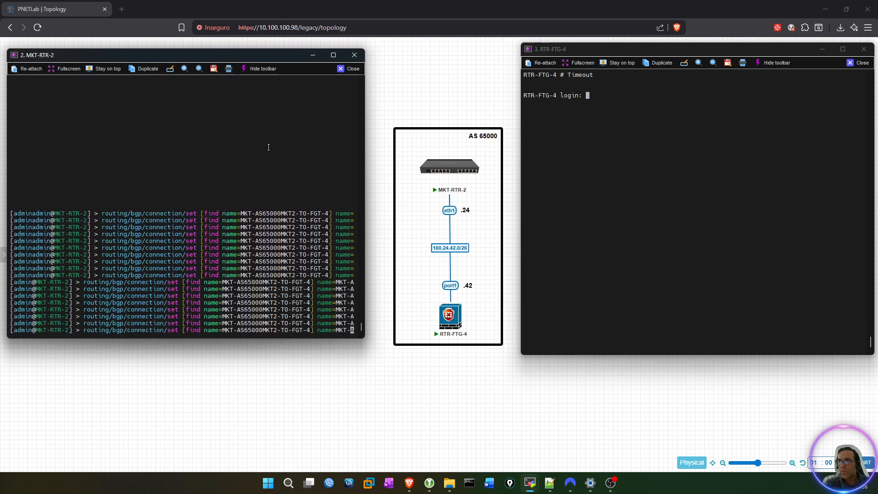
key(BackSpace)
key(BackSpace)
key(BackSpace)
key(BackSpace)
text(MKT2-TO-FGT-4)
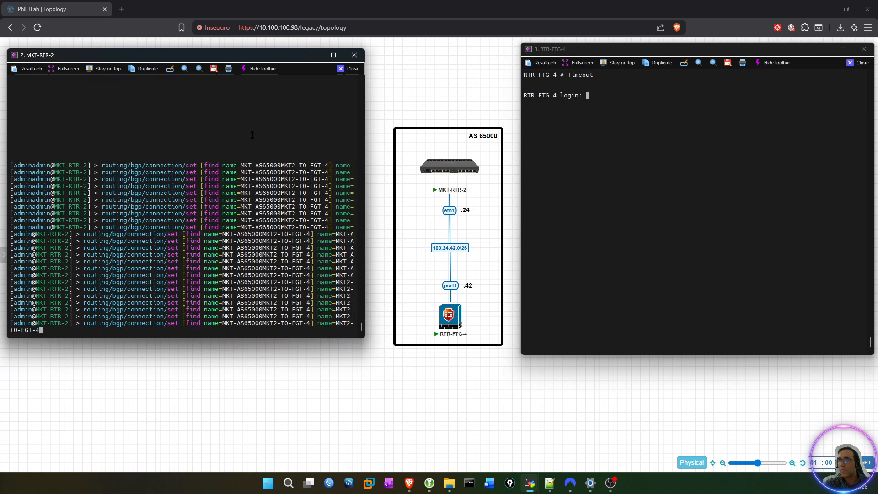
key(Return)
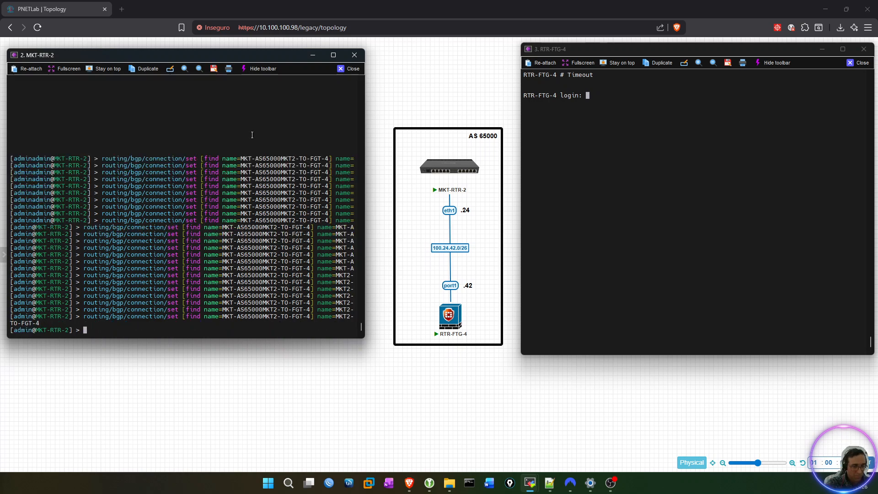
Clear the MKT-RTR-2 console and export the router's full configuration to check the current BGP connection name.
key(ctrl+l)
key(Return)
key(Return)
key(Return)
key(Return)
text(export)
key(Return)
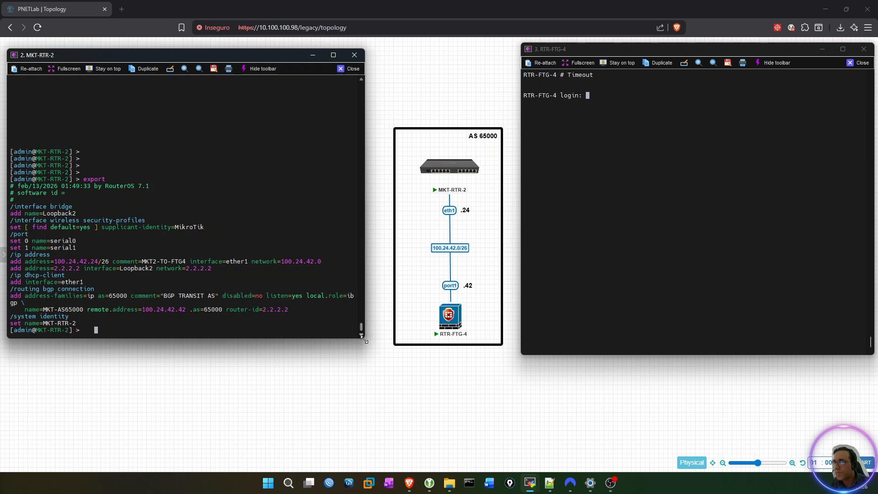
drag(365, 339, 468, 358)
key(Up)
key(Up)
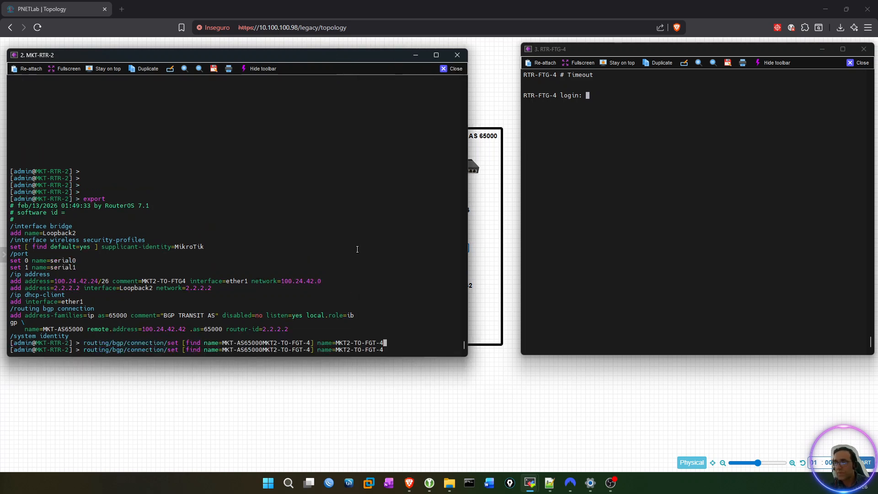
key(Left)
key(Left)
key(Left)
key(Left)
key(Left)
key(Left)
key(Left)
key(Left)
key(Left)
key(Left)
key(Left)
key(Left)
key(Left)
key(Left)
key(Left)
key(Left)
key(Left)
key(Left)
key(Left)
key(Left)
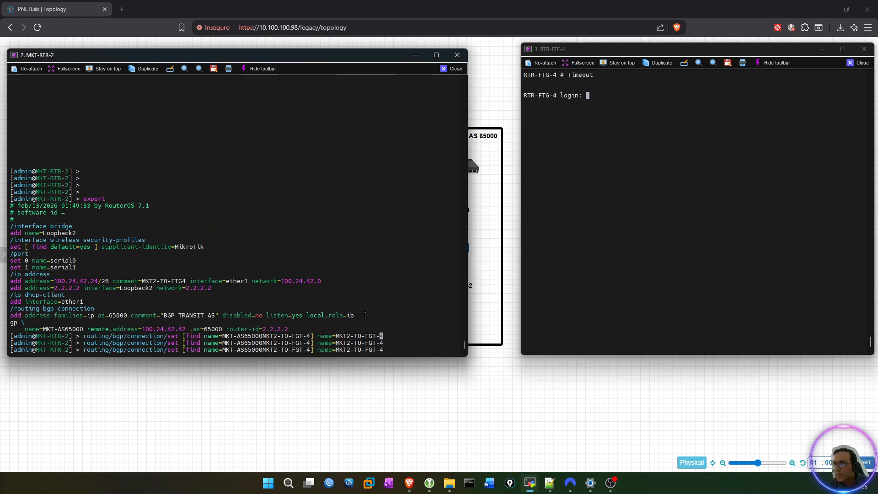
key(Right)
key(Right)
key(Right)
key(Right)
key(Right)
key(Right)
key(Right)
key(Right)
key(Right)
key(Right)
key(Right)
key(Right)
key(Right)
key(Right)
key(Right)
key(Right)
key(Right)
key(Right)
key(Right)
key(Right)
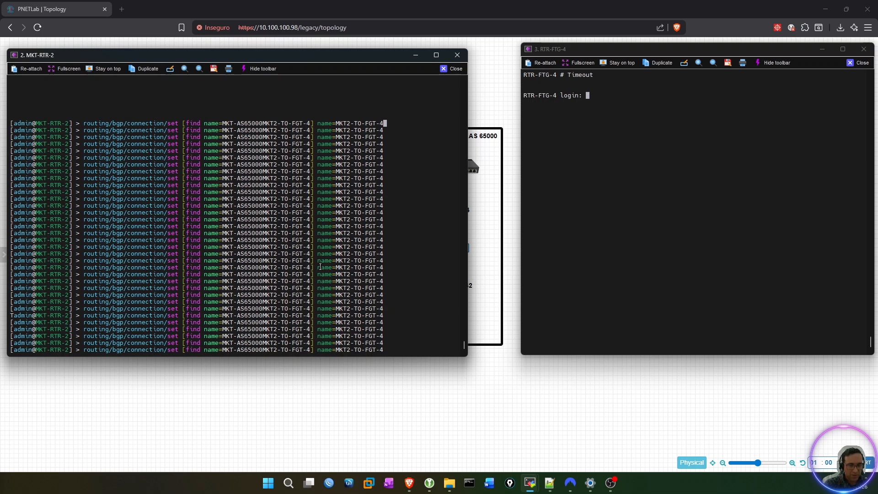
key(ctrl+l)
key(Return)
key(Return)
key(Return)
key(Return)
key(Return)
key(Return)
key(Return)
key(Return)
key(Return)
key(Return)
key(Return)
key(Return)
key(Return)
key(Return)
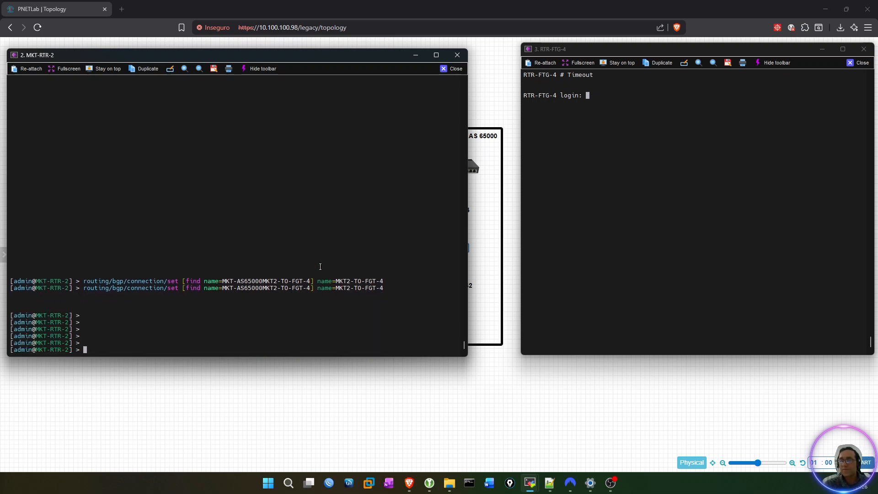
key(Return)
key(Return)
key(Return)
key(Return)
key(Return)
key(Return)
key(Return)
key(Return)
key(Return)
key(Return)
key(Return)
key(Return)
key(Return)
key(Return)
key(Return)
key(Return)
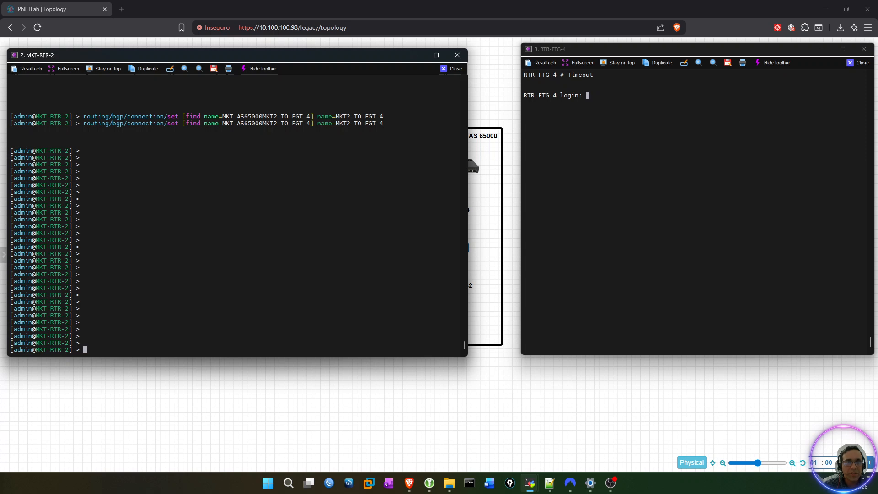
Rename BGP connection MKT-AS65000 on MKT-RTR-2 by running the copied command routing/bgp/connection/set [find name=MKT-AS65000] name=MKT2-TO-FGT-4.
key(alt+Tab)
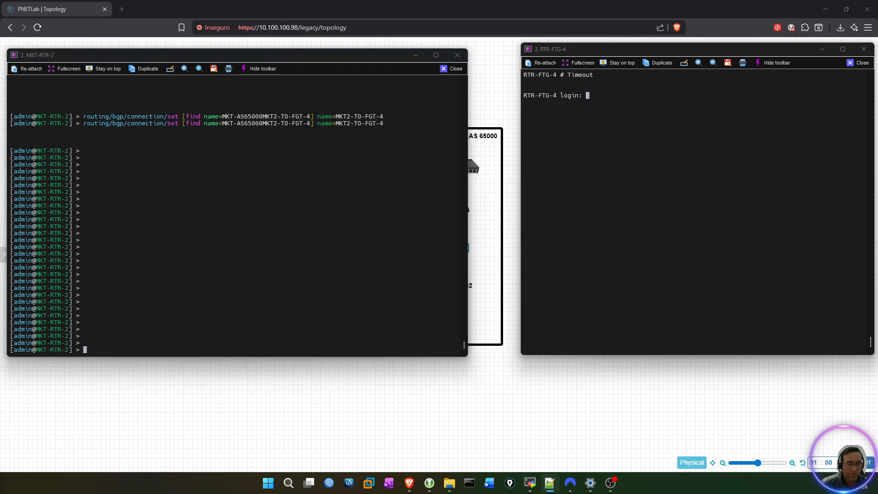
right_click(278, 188)
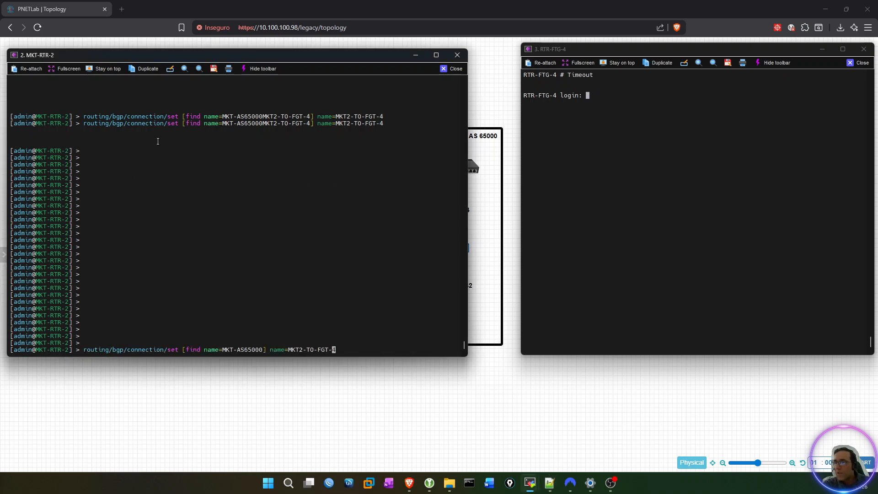
key(Return)
key(Return)
key(Return)
key(Return)
key(Return)
key(Return)
key(Return)
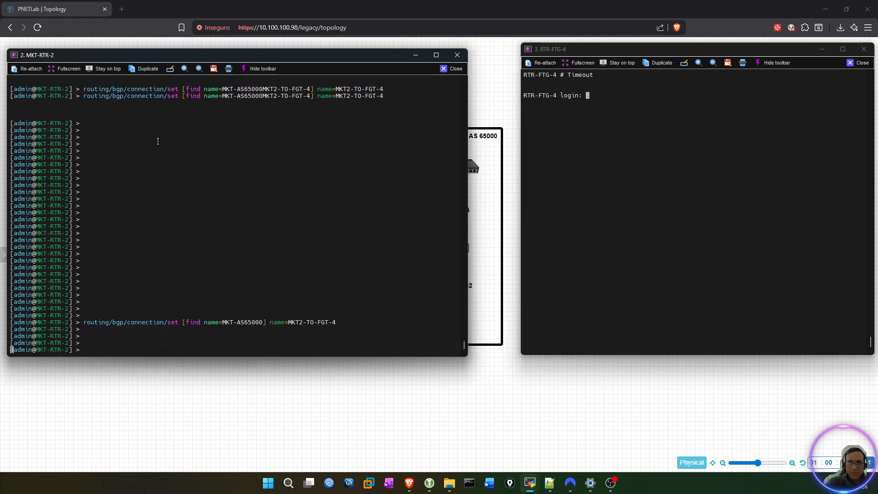
Export the MKT-RTR-2 configuration again and check the name in the BGP connection settings.
text(export)
key(Return)
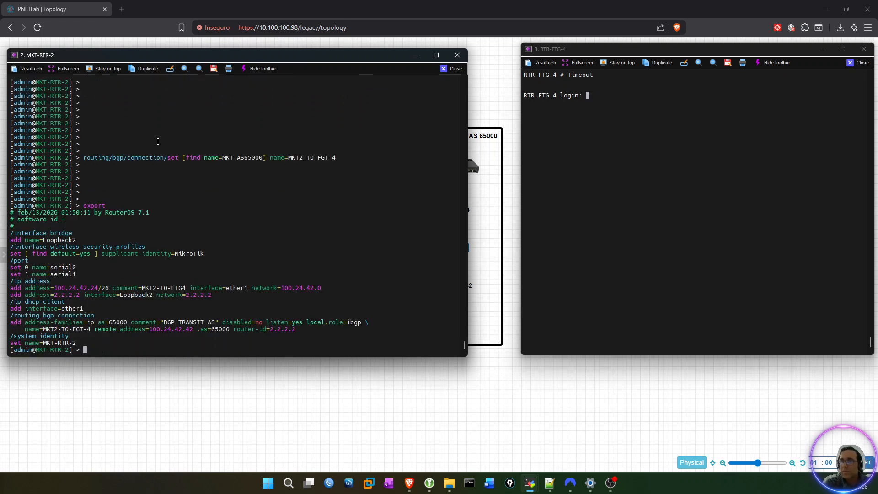
double_click(58, 330)
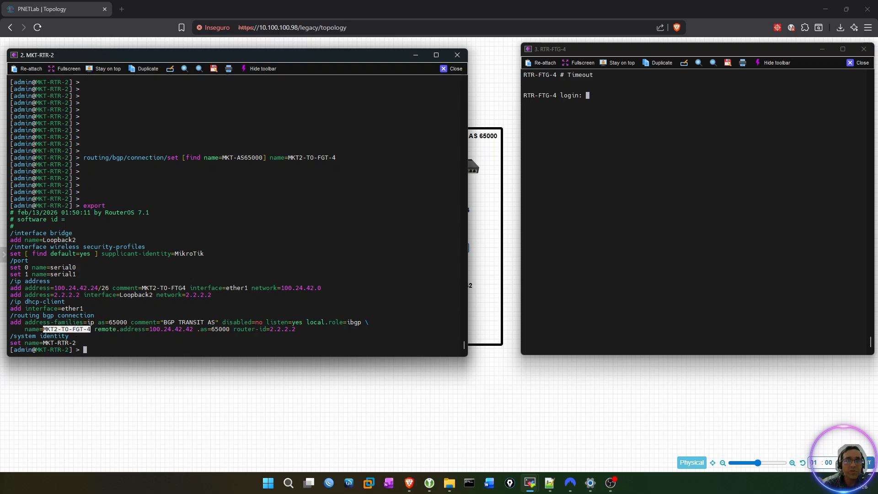
key(alt+Tab)
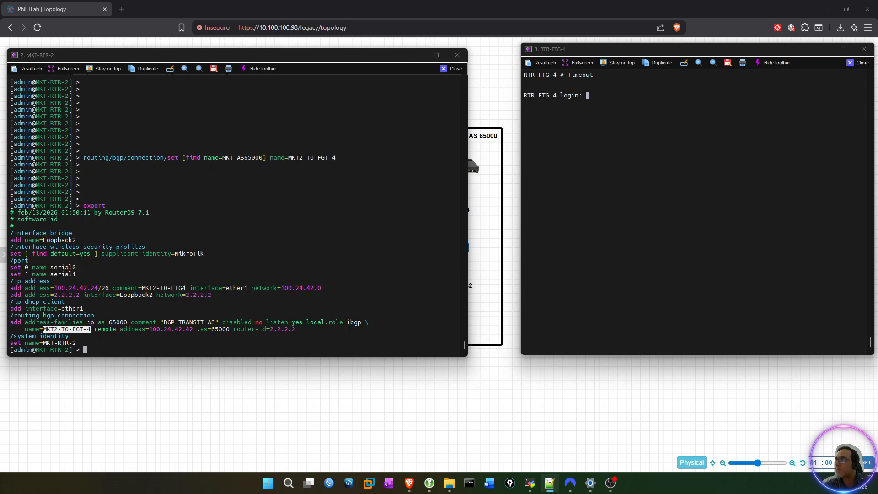
click(624, 132)
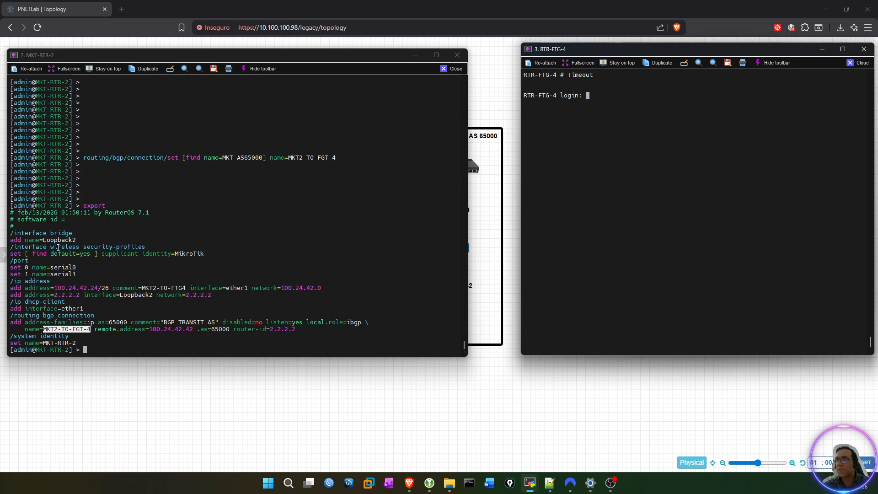
click(265, 219)
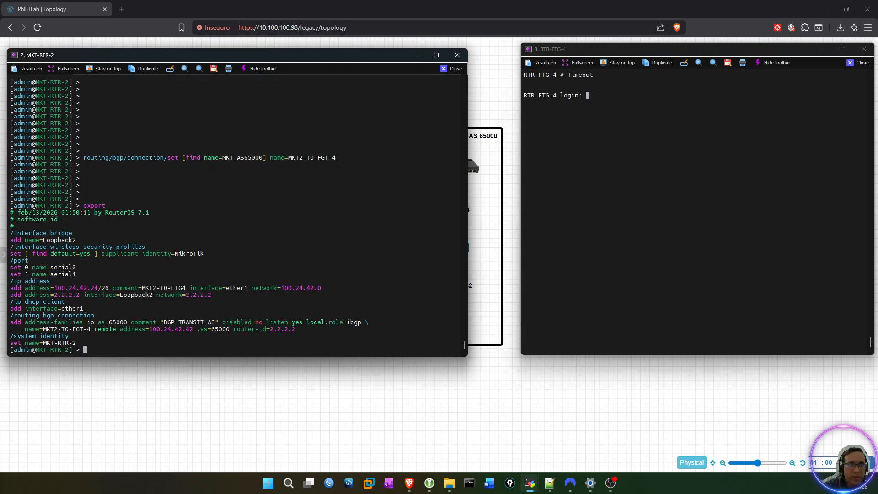
Log in to the RTR-FTG-4 console as admin with the account password.
click(692, 162)
text(admin)
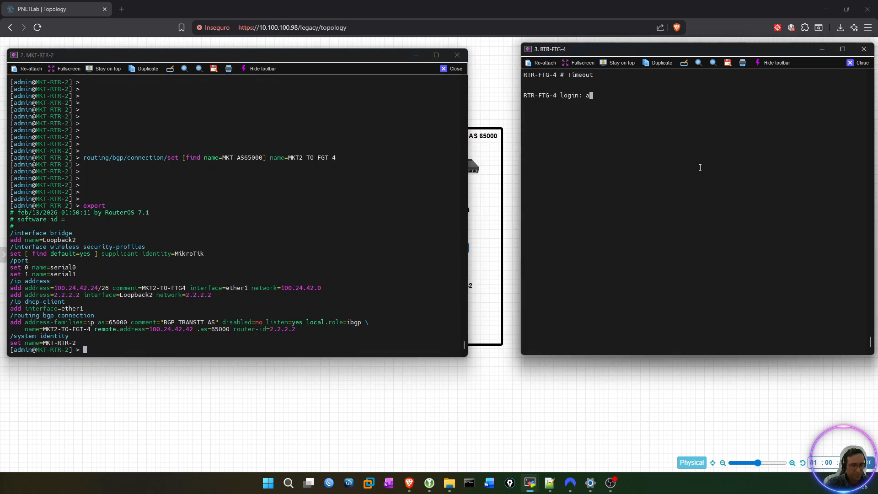
key(Return)
key(Return)
key(Return)
key(Return)
key(Return)
key(Return)
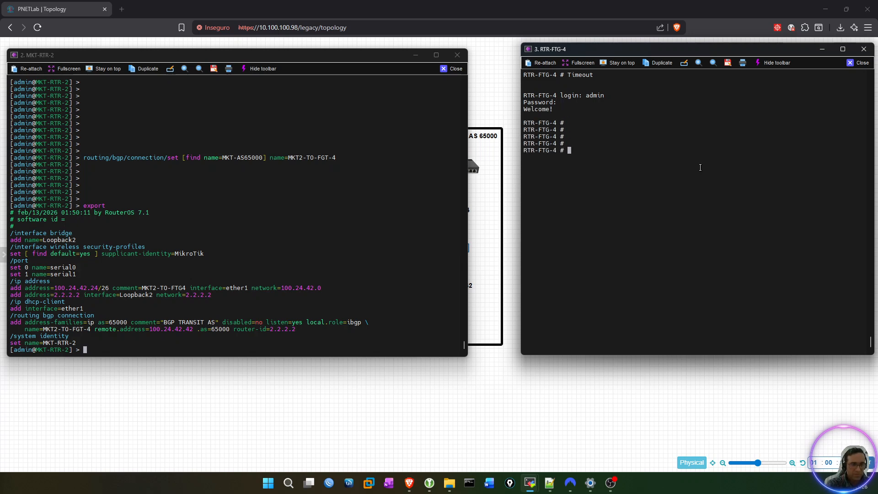
Query the routes received from BGP neighbor 100.24.42.42 on RTR-FTG-4 with get router info bgp neighbors 100.24.42.42 received-routes, uncovering the topology diagram meanwhile.
text(get r)
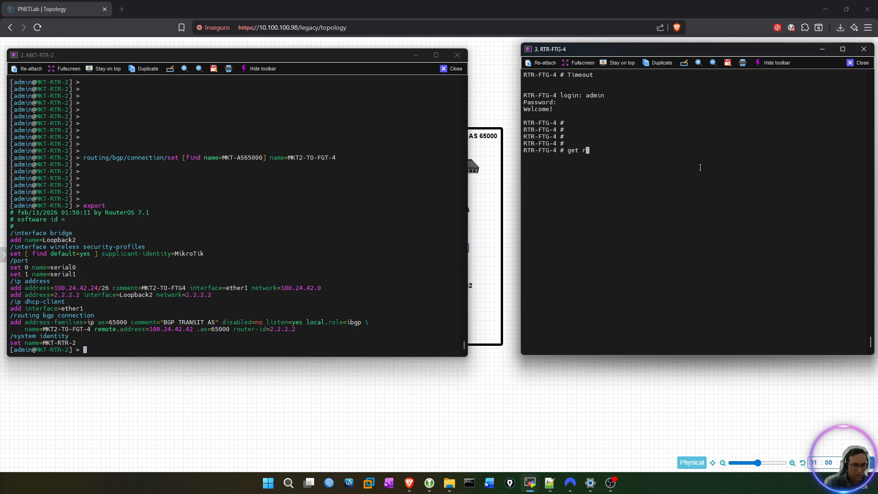
text(outer info)
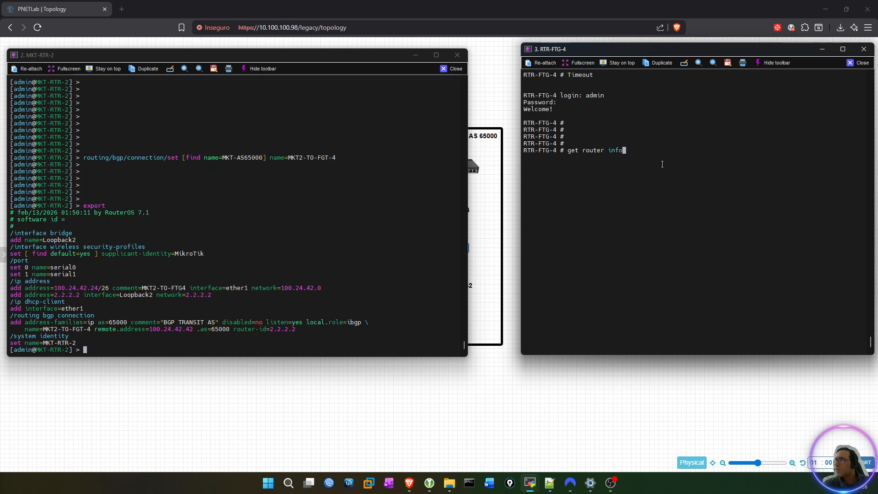
text( bgp )
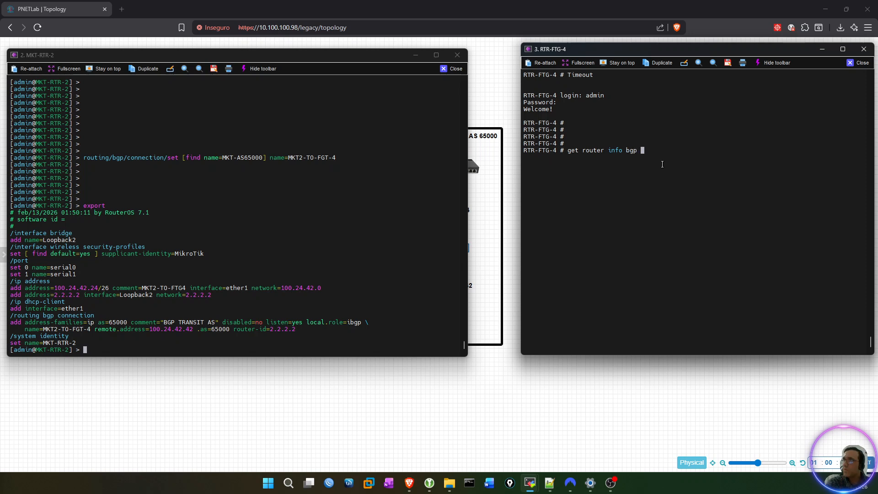
text(neighbors)
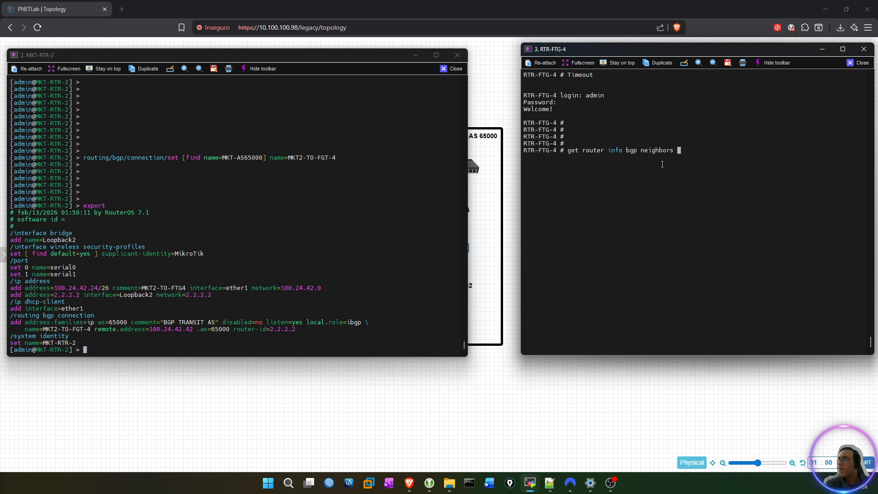
drag(466, 355, 385, 366)
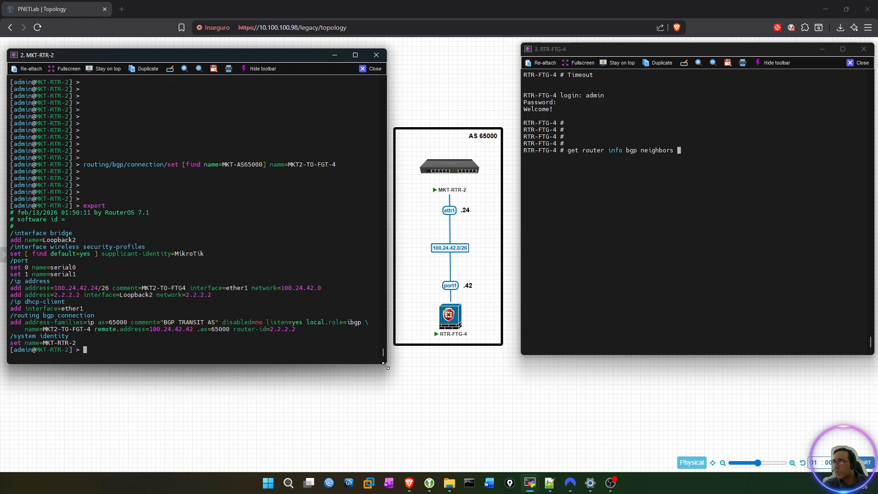
click(690, 231)
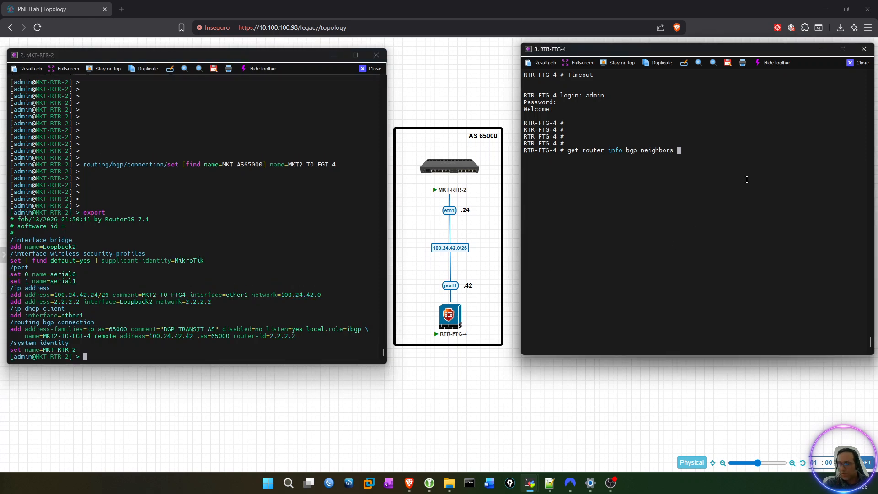
text(10)
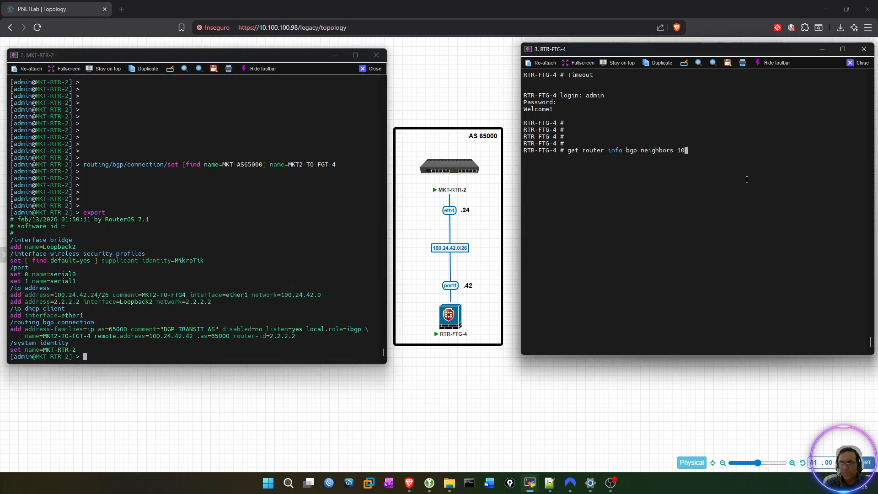
text(0.24.42.)
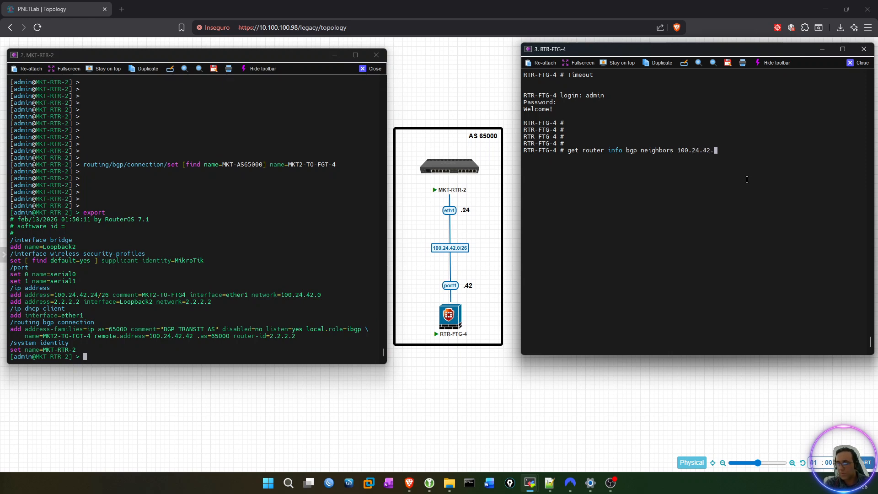
text(42)
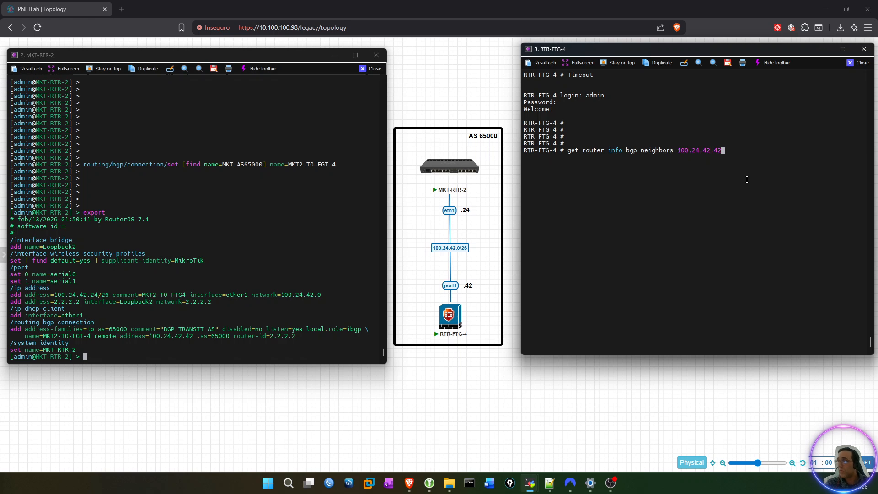
key(question)
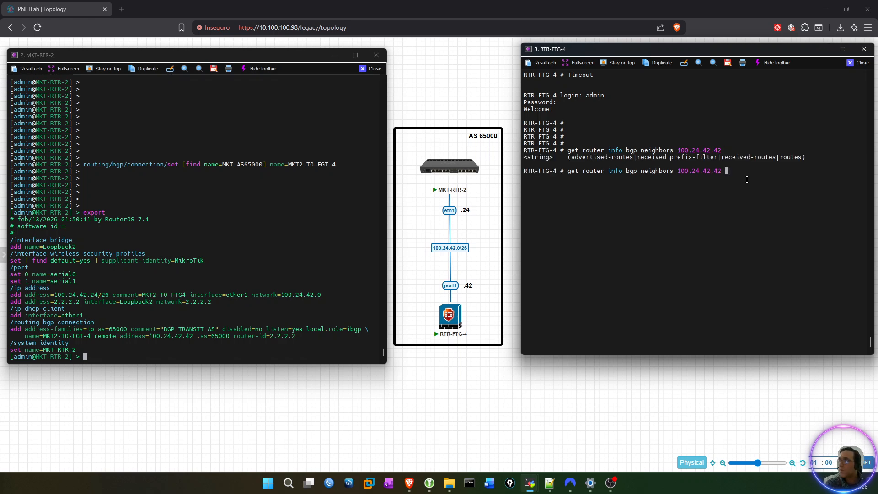
text(r)
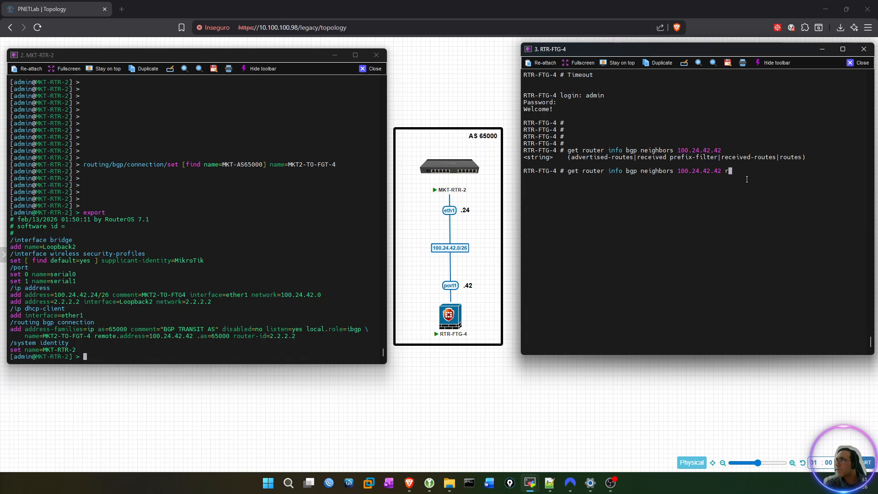
text(eceived-routes)
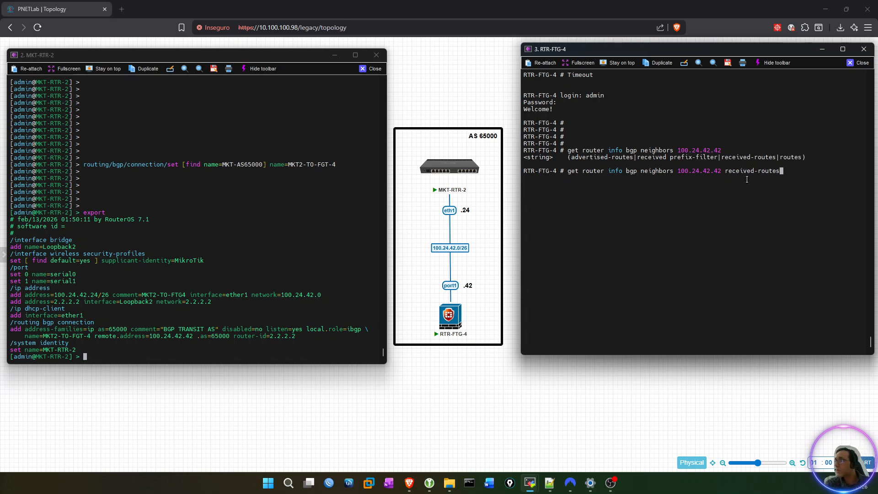
key(Return)
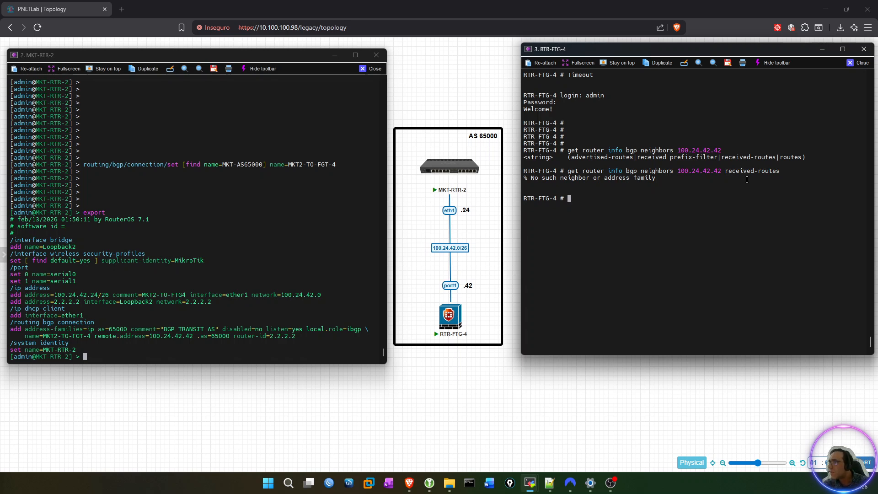
Reuse the previous command without received-routes to query the general BGP neighbor details of 100.24.42.42 on RTR-FTG-4.
key(Up)
key(BackSpace)
key(BackSpace)
key(BackSpace)
key(BackSpace)
key(BackSpace)
key(BackSpace)
key(BackSpace)
key(BackSpace)
key(BackSpace)
key(BackSpace)
key(BackSpace)
key(BackSpace)
key(BackSpace)
key(BackSpace)
key(BackSpace)
key(BackSpace)
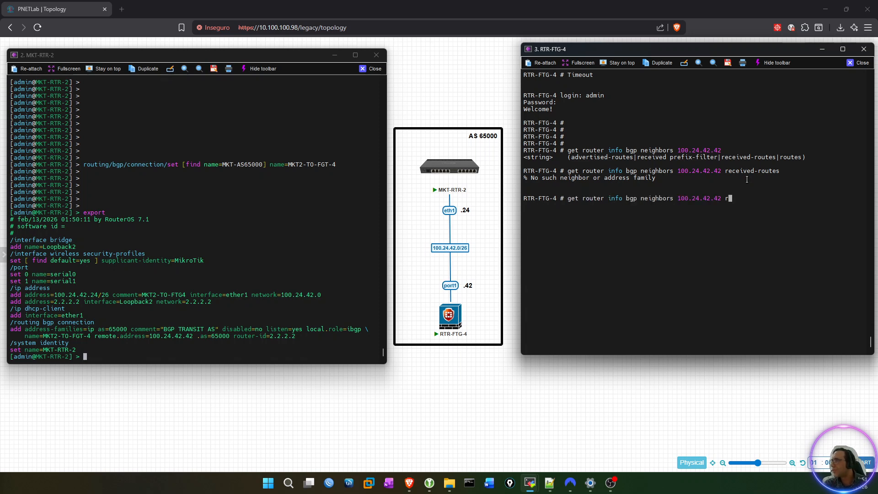
key(ctrl+a)
key(Return)
key(Return)
key(Return)
key(Return)
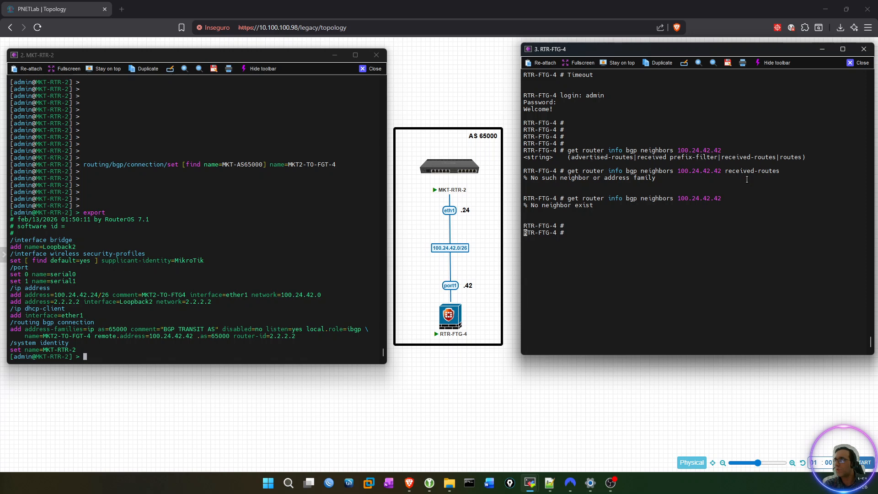
Show all BGP neighbors on RTR-FTG-4 with get router info bgp neighbors and page through the whole output.
text(get r)
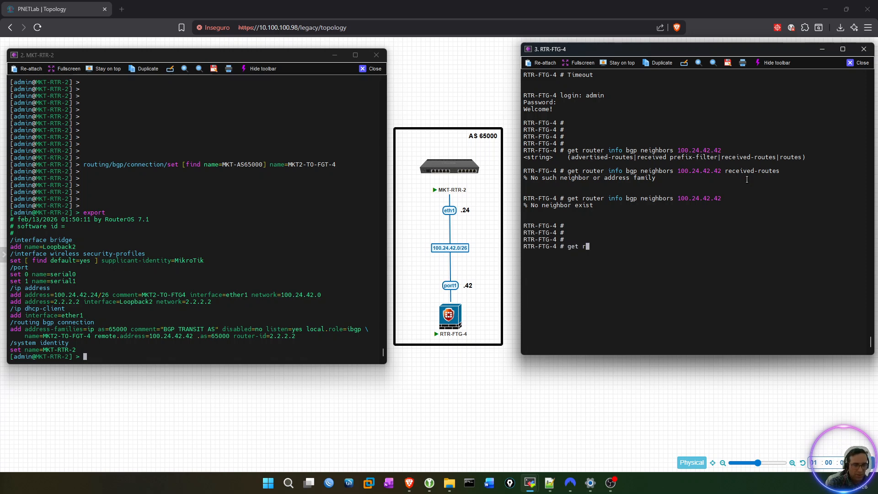
text(outer inf)
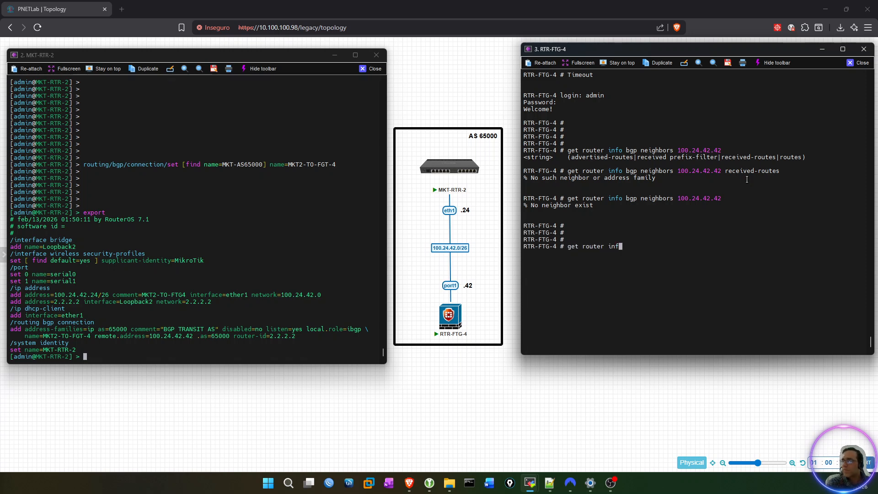
text(o bgp)
key(Return)
key(Up)
text(neighbors)
key(Return)
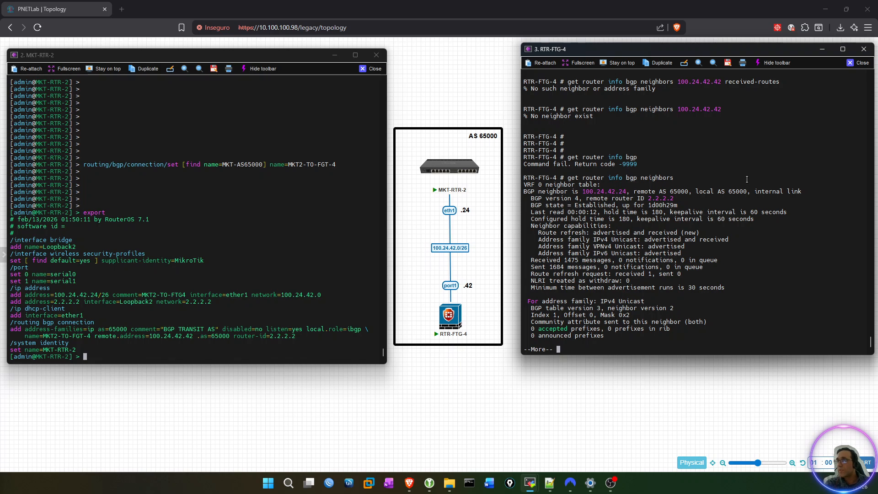
key(space)
key(space)
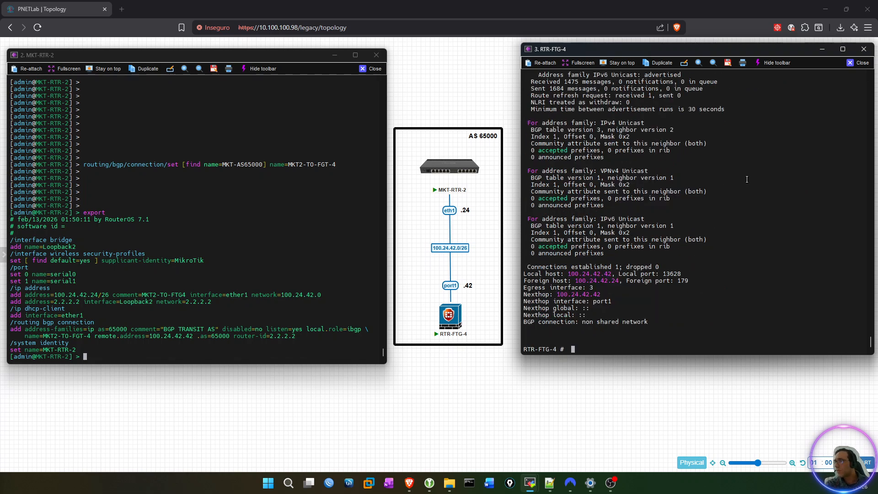
Query the routes received from BGP neighbor 100.24.42.24 on RTR-FTG-4 with get router info bgp neighbors 100.24.42.24 received-routes.
key(Up)
key(BackSpace)
key(BackSpace)
key(BackSpace)
key(BackSpace)
key(BackSpace)
key(BackSpace)
key(BackSpace)
key(BackSpace)
key(BackSpace)
key(BackSpace)
key(Up)
key(BackSpace)
key(BackSpace)
text(24.42.24)
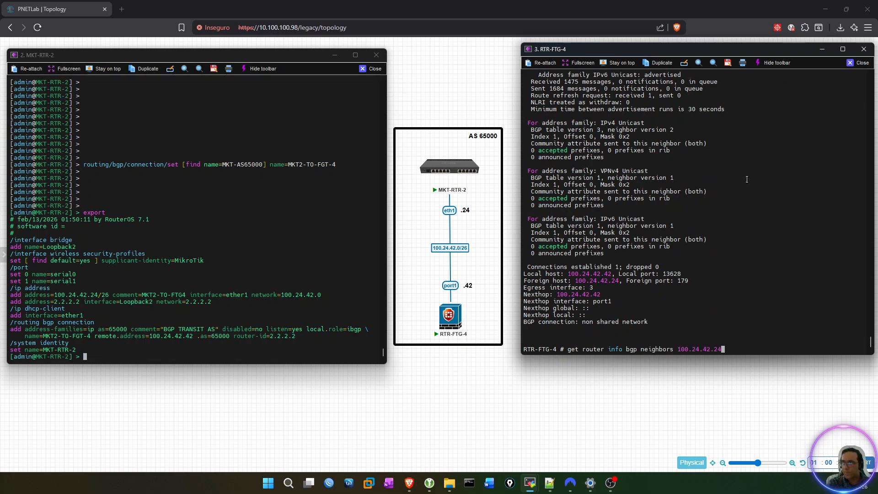
key(Return)
key(space)
key(Up)
text(receive)
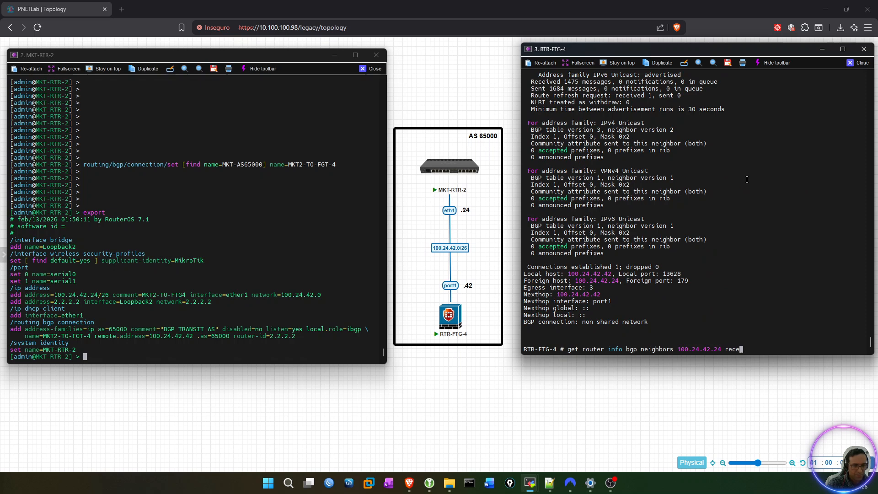
key(BackSpace)
key(BackSpace)
key(BackSpace)
key(BackSpace)
text(ei)
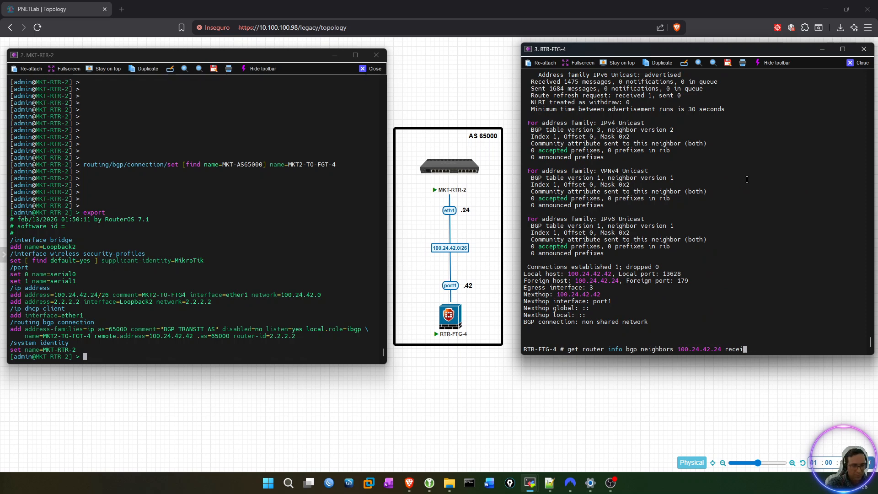
text(ved-routed)
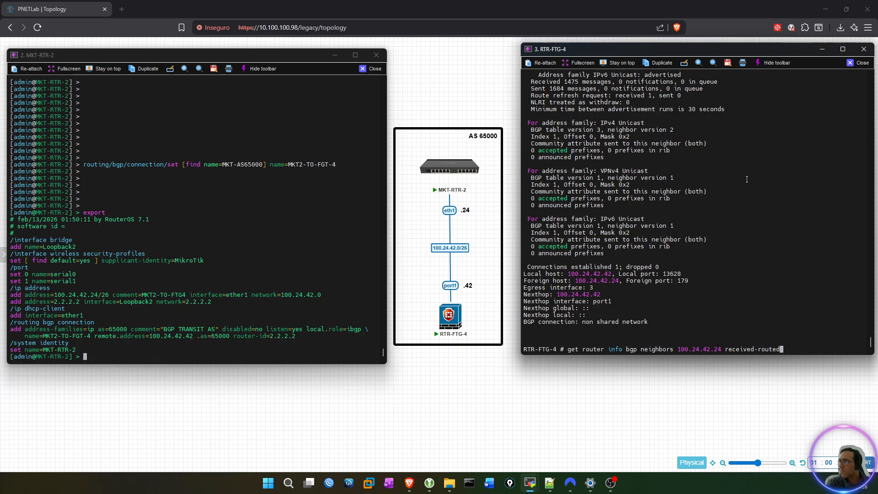
key(Return)
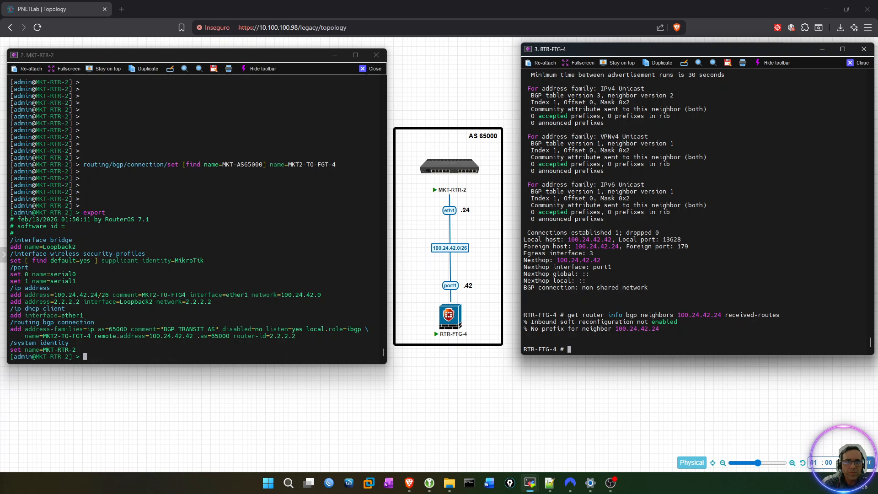
On MKT-RTR-2, set output.redistribute=connected,static for the MKT2-TO-FGT-4 connection using routing/bgp/connection/set with a find name filter.
key(alt+Tab)
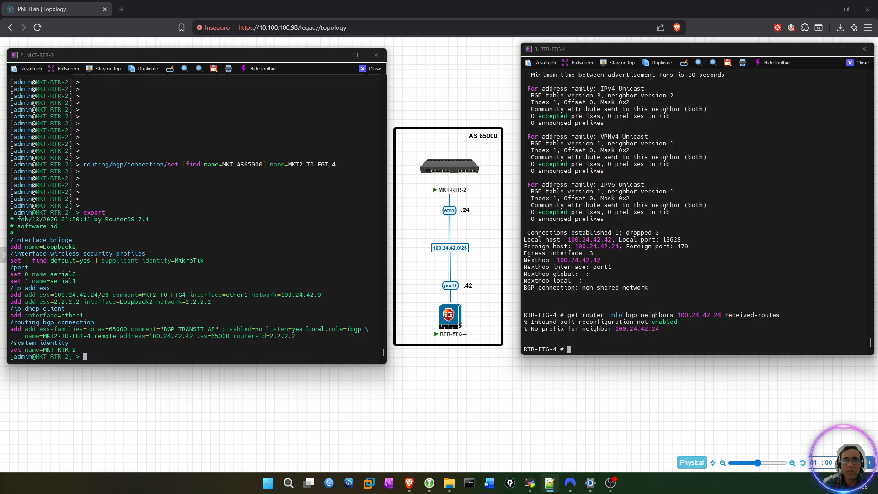
click(176, 236)
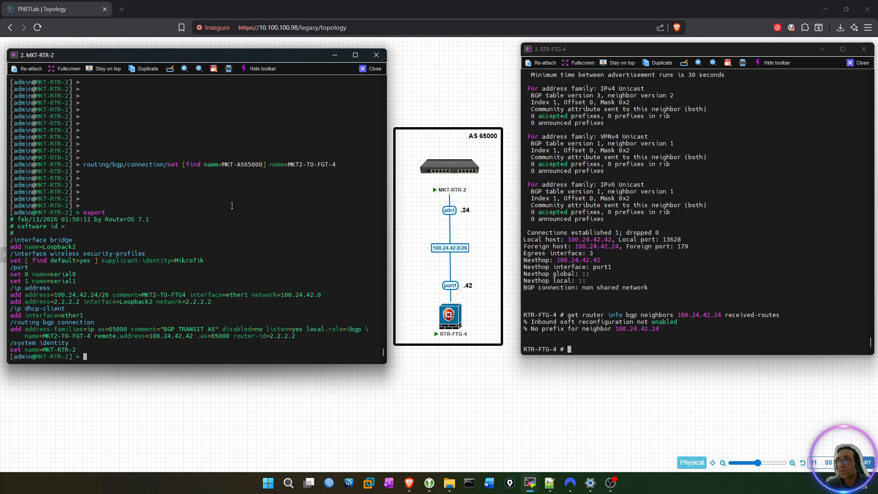
text(routing/bgp/connection/set )
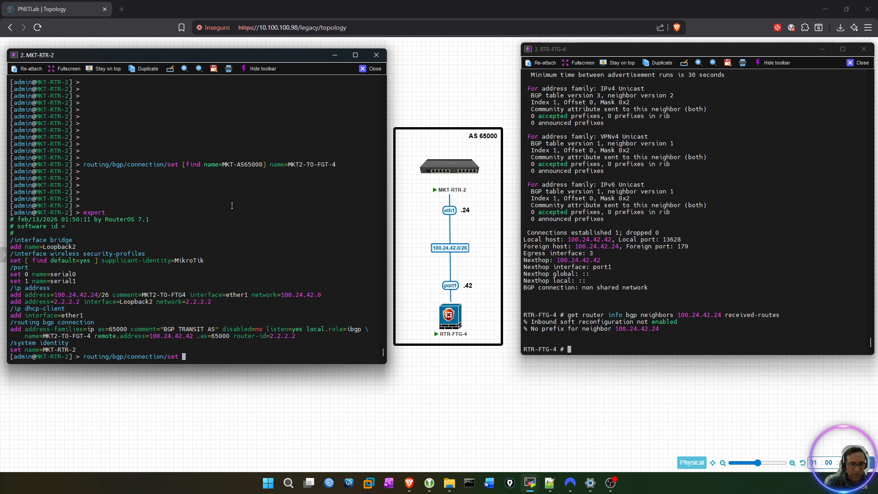
text([find)
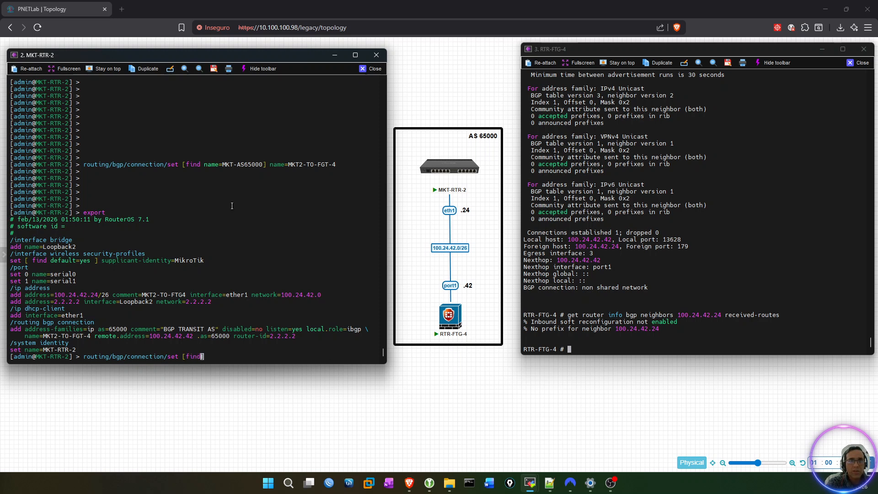
text( name)
double_click(67, 336)
right_click(178, 274)
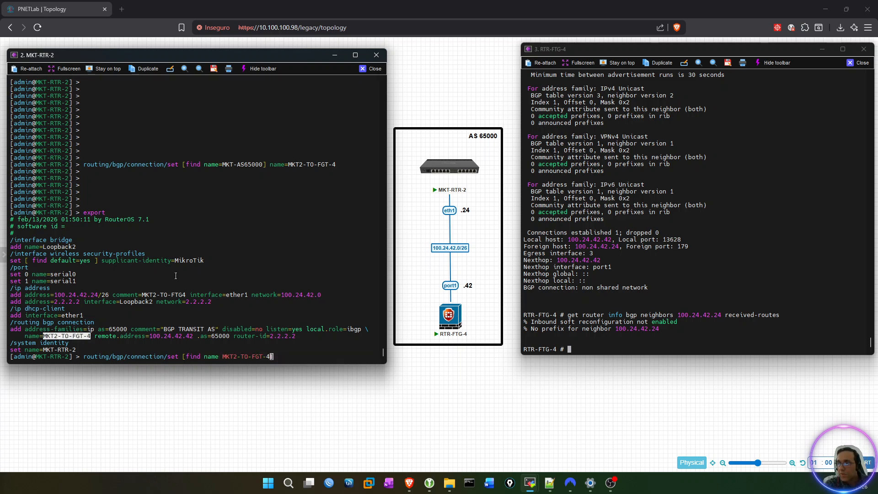
text(])
key(BackSpace)
key(BackSpace)
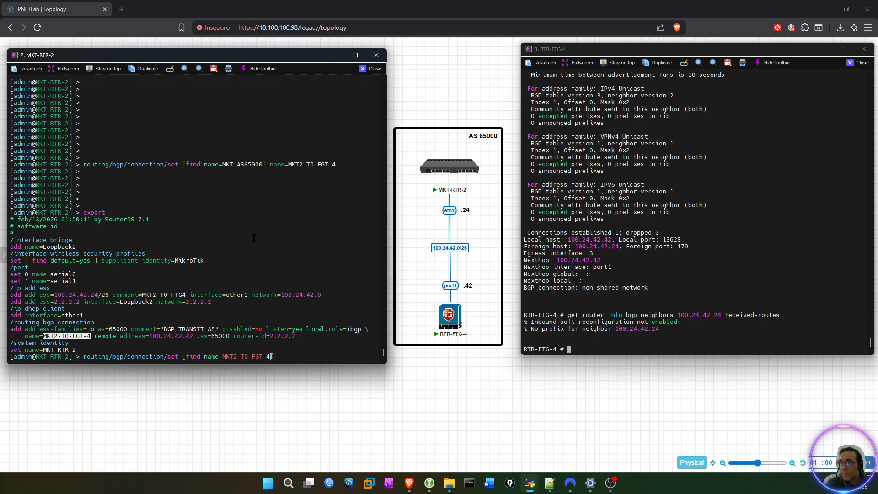
text(4])
key(Left)
key(Left)
key(Left)
key(Left)
key(Left)
key(Left)
key(Left)
key(Left)
key(Left)
key(Left)
key(Left)
key(Left)
key(Left)
key(Left)
key(Left)
key(Right)
key(Right)
key(Right)
key(Right)
key(Right)
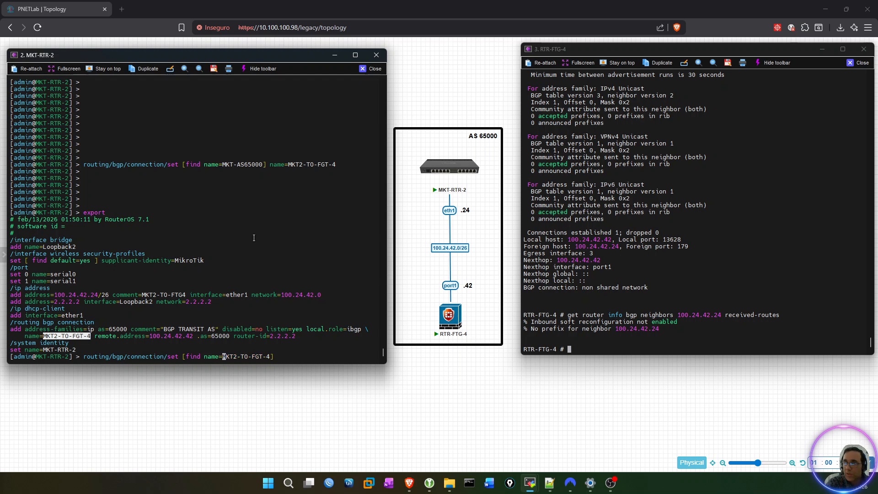
key(Right)
key(Right)
key(Right)
key(Right)
key(Right)
key(Right)
key(Right)
key(Right)
key(Right)
key(Right)
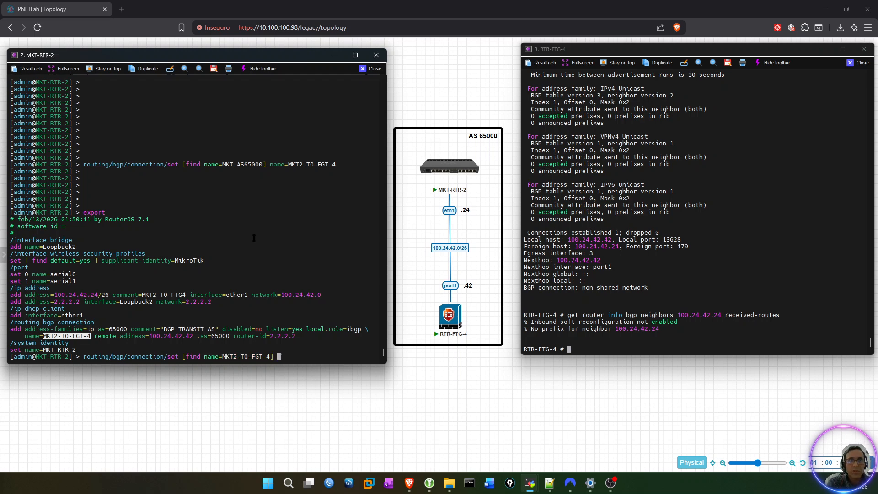
text(ou)
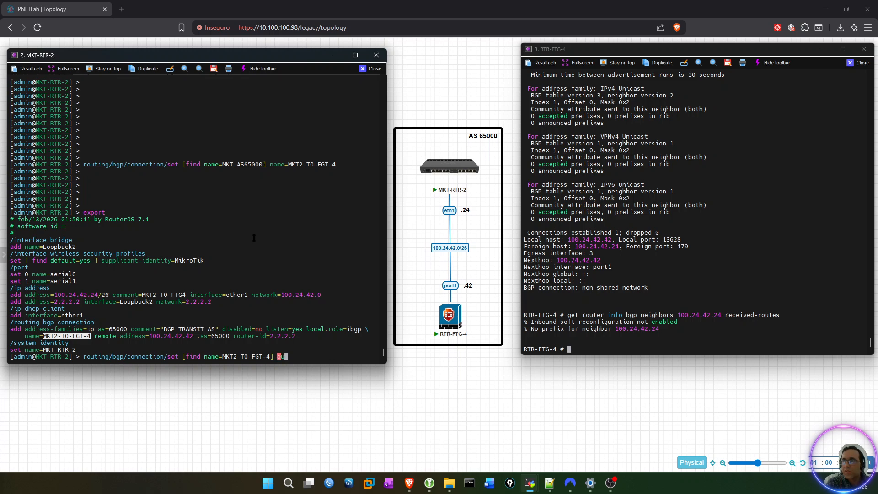
text(tput.redistribute=)
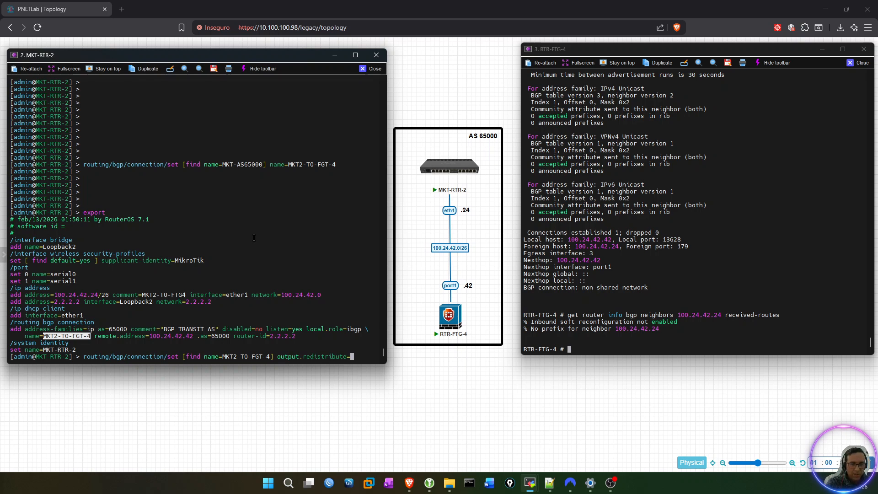
key(Tab)
key(Tab)
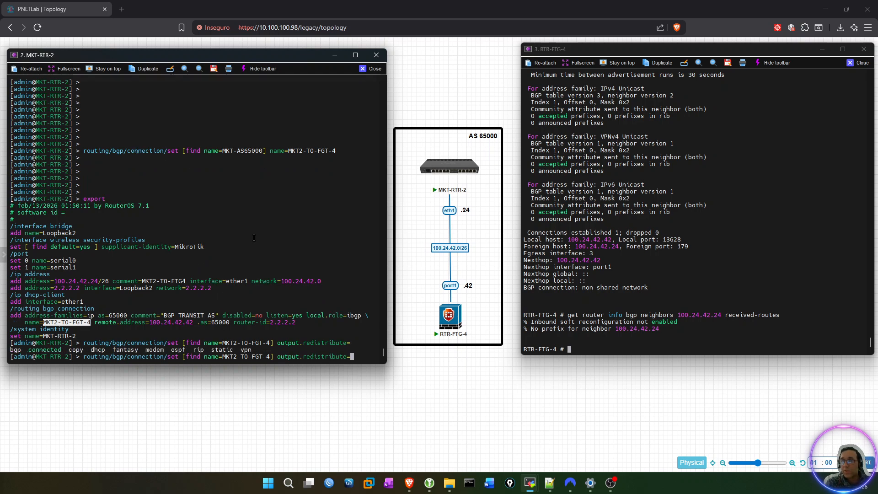
text(connected)
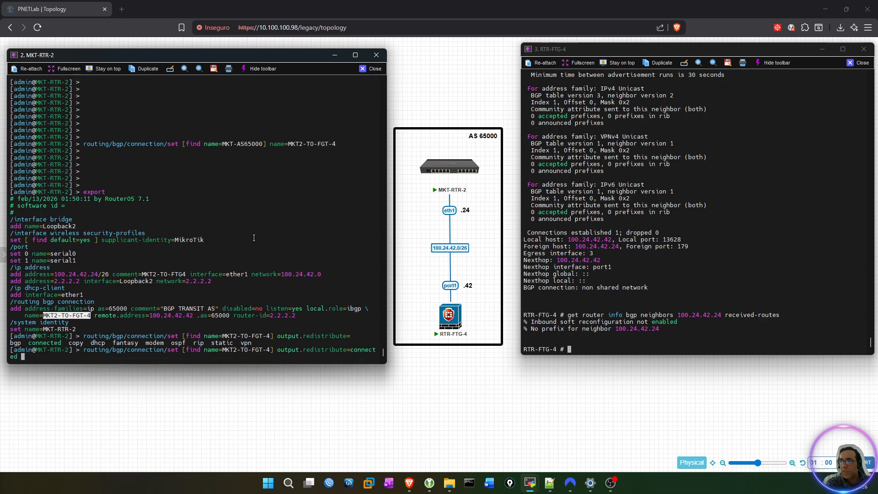
text(,static)
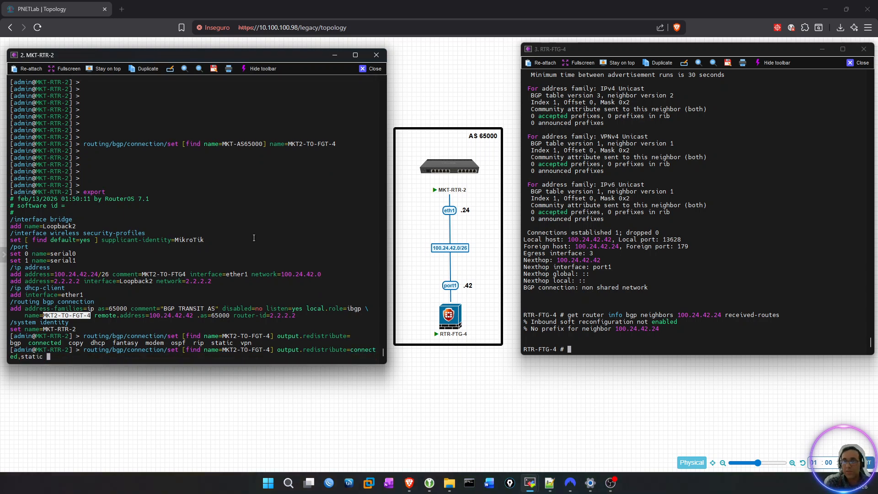
key(Return)
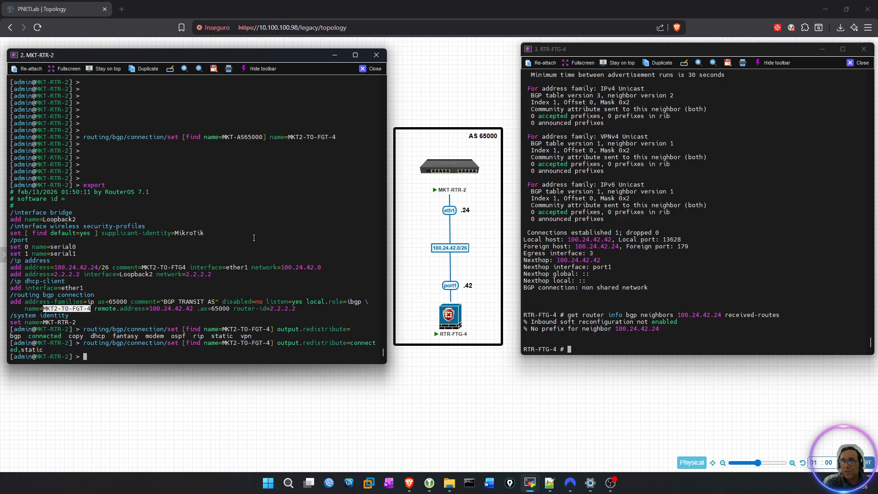
Export the MKT-RTR-2 configuration and highlight output.redistribute=connected,static in the BGP connection entry.
key(Return)
key(Return)
key(Return)
key(Return)
key(Return)
key(Return)
key(Return)
key(Return)
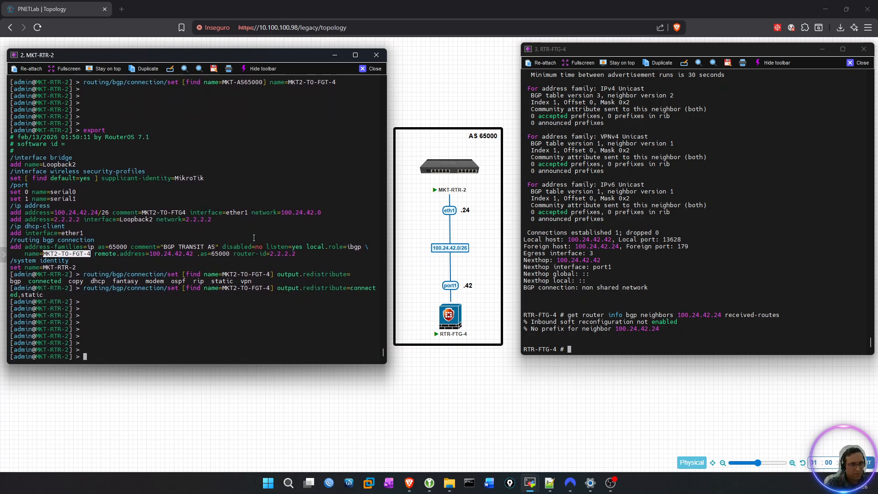
text(export)
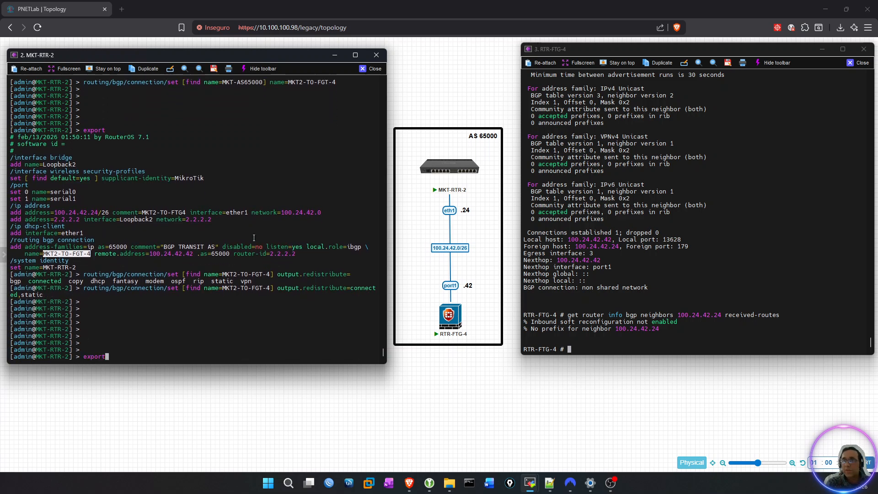
key(Return)
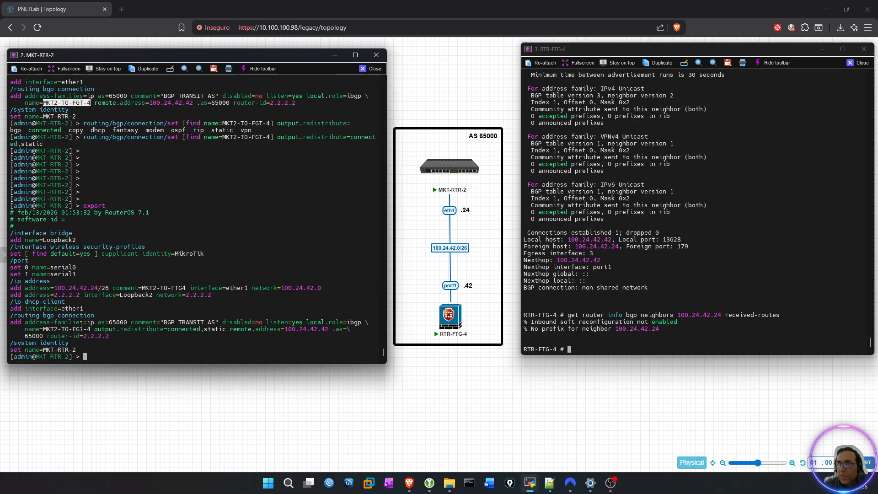
drag(94, 330, 225, 330)
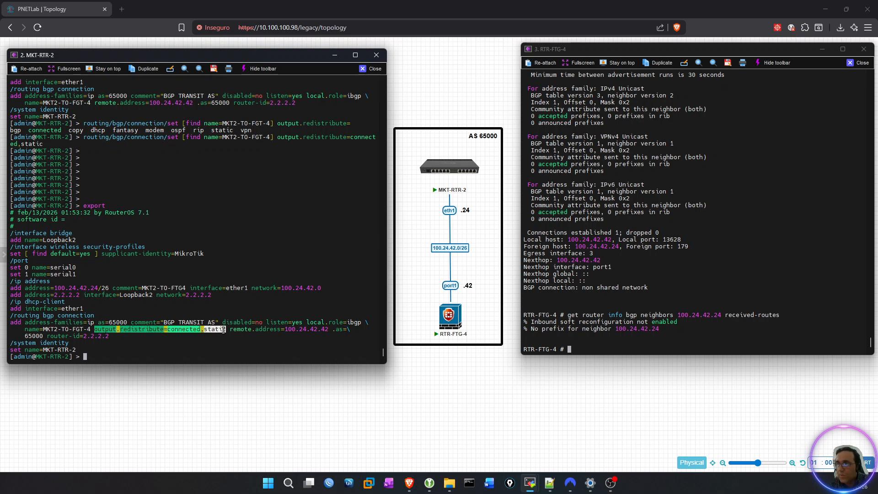
List the completions available under routing/bgp/ on MKT-RTR-2 and clear the command line.
key(alt+Tab)
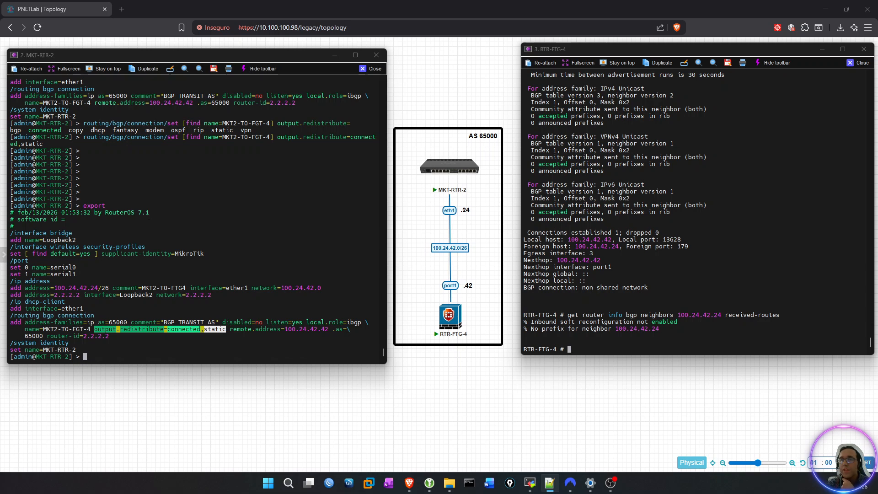
click(201, 205)
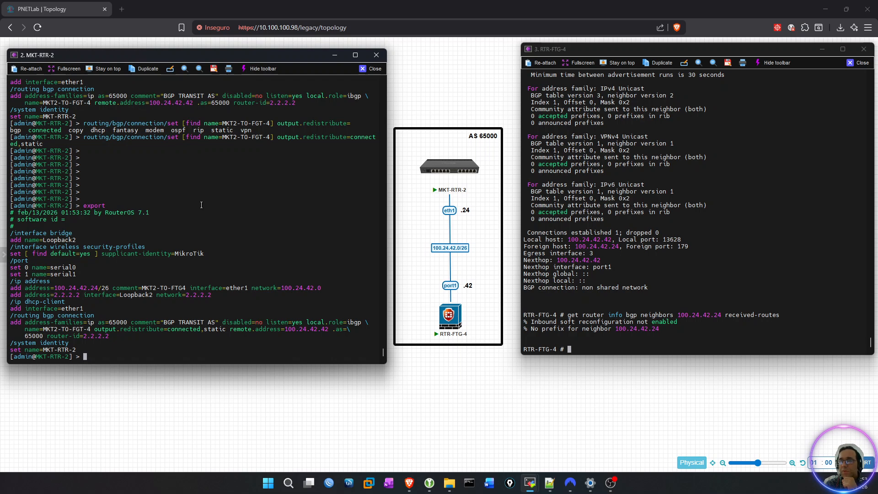
text(rou)
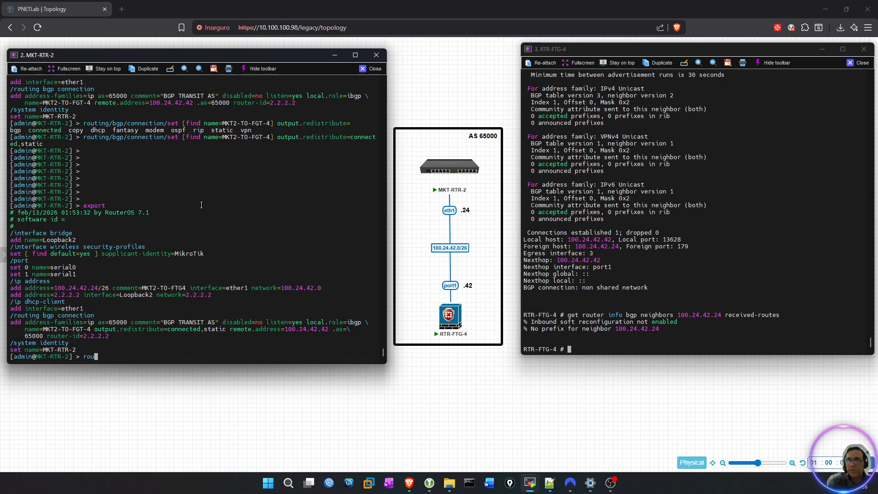
text(ting/bgp)
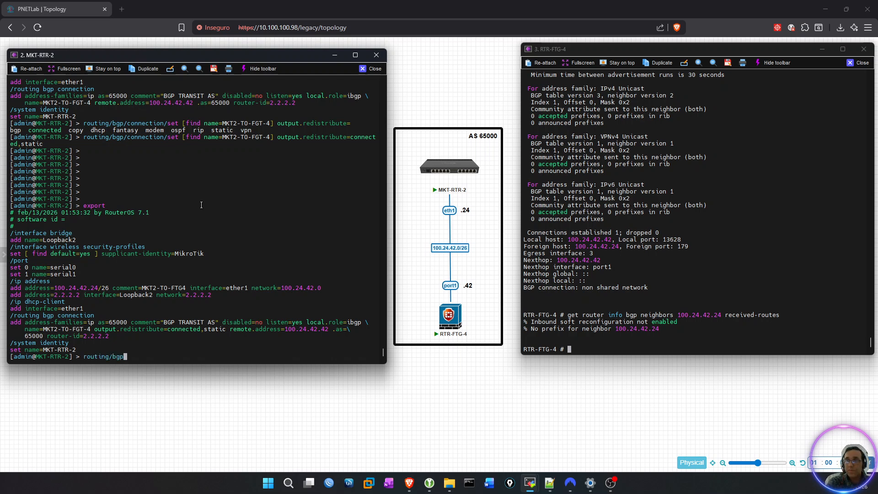
text(/ad)
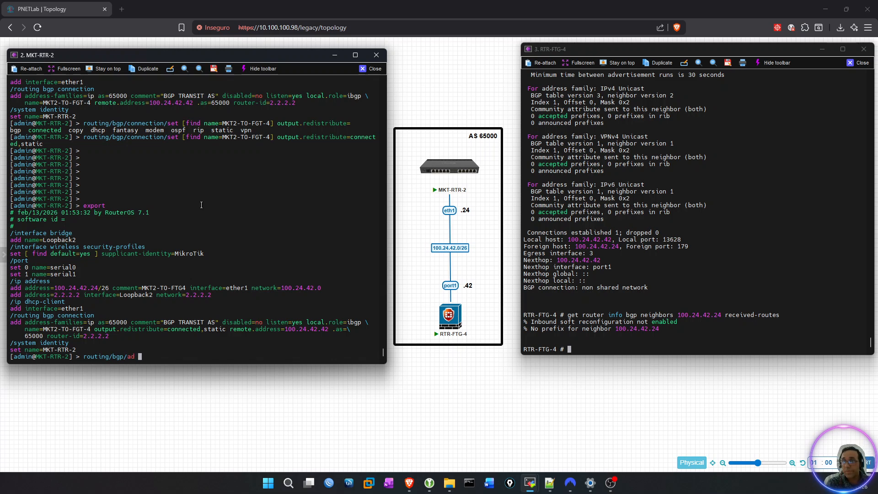
key(BackSpace)
key(BackSpace)
key(BackSpace)
key(Tab)
key(Tab)
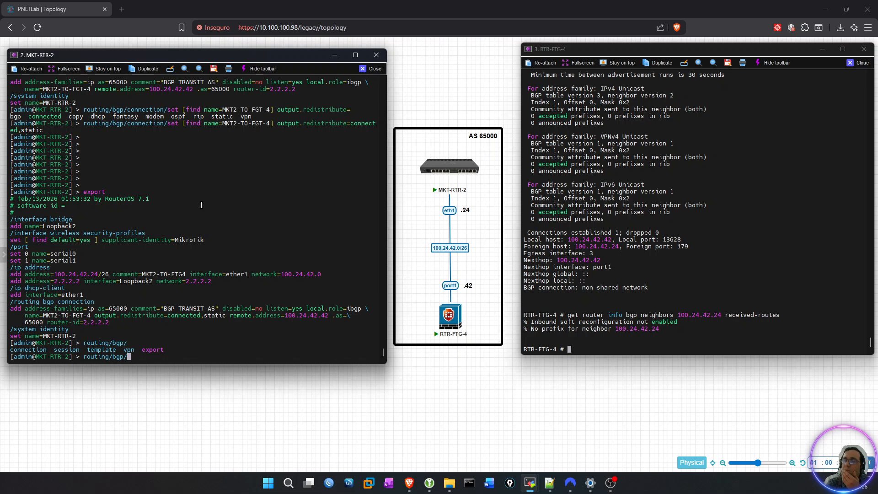
key(BackSpace)
key(BackSpace)
key(BackSpace)
key(BackSpace)
key(BackSpace)
key(BackSpace)
key(BackSpace)
key(BackSpace)
key(BackSpace)
key(BackSpace)
key(BackSpace)
key(BackSpace)
Add blank prompts on MKT-RTR-2 and highlight the RouterOS 7.1 version in the exported configuration header.
key(Return)
key(Return)
key(Return)
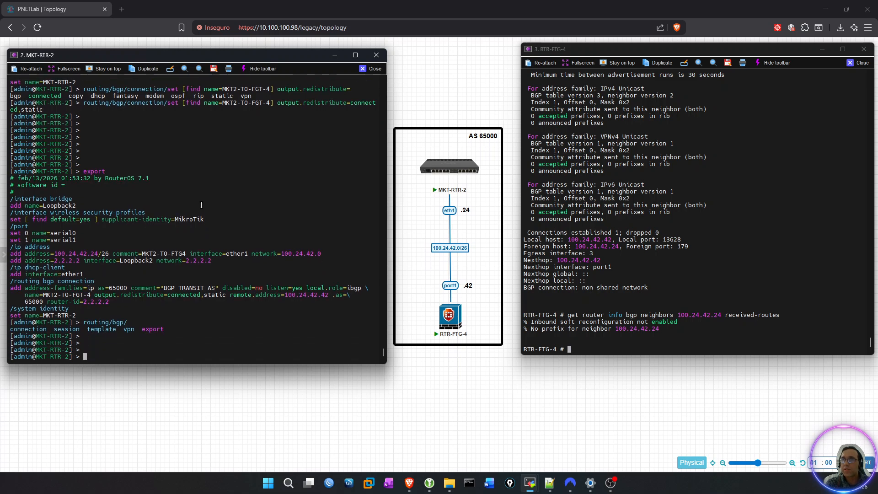
key(Return)
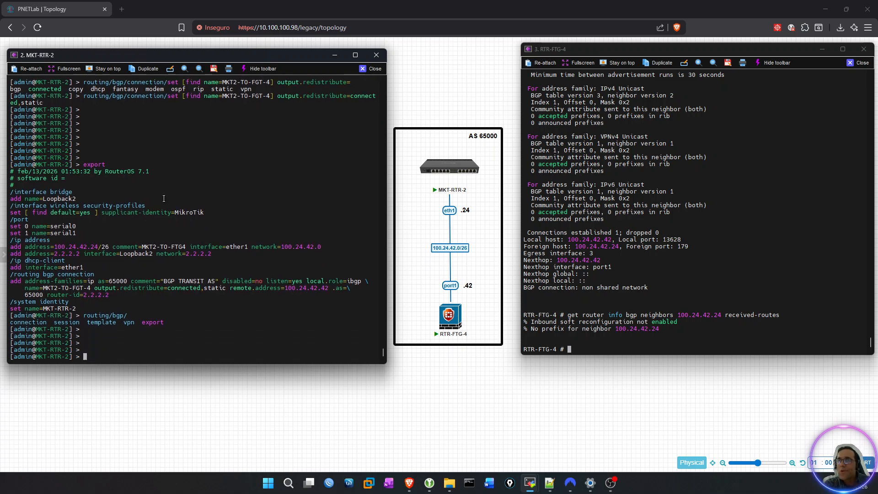
mouse_move(147, 173)
mouse_down()
mouse_move(107, 172)
mouse_move(150, 172)
mouse_up()
click(107, 172)
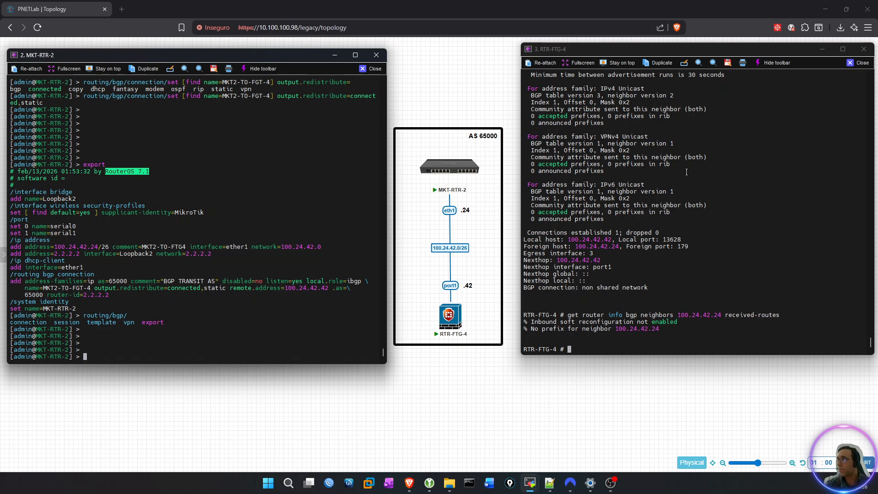
Rerun the received-routes query for BGP neighbor 100.24.42.24 on RTR-FTG-4.
click(740, 174)
key(Up)
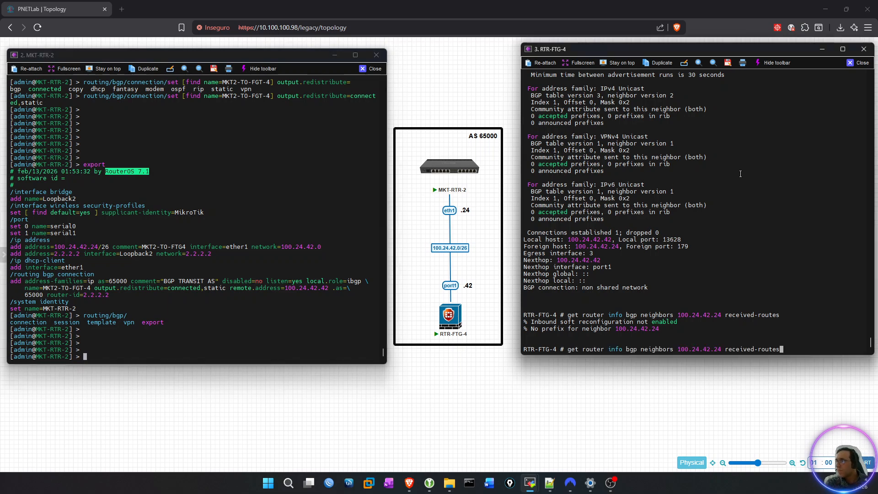
key(Return)
Query the full details of BGP neighbor 100.24.42.24 on RTR-FTG-4 and highlight the accepted prefixes under IPv4 Unicast.
key(Up)
key(BackSpace)
key(BackSpace)
key(BackSpace)
key(BackSpace)
key(BackSpace)
key(BackSpace)
key(BackSpace)
key(BackSpace)
key(BackSpace)
key(BackSpace)
key(BackSpace)
key(BackSpace)
key(BackSpace)
key(BackSpace)
key(BackSpace)
key(BackSpace)
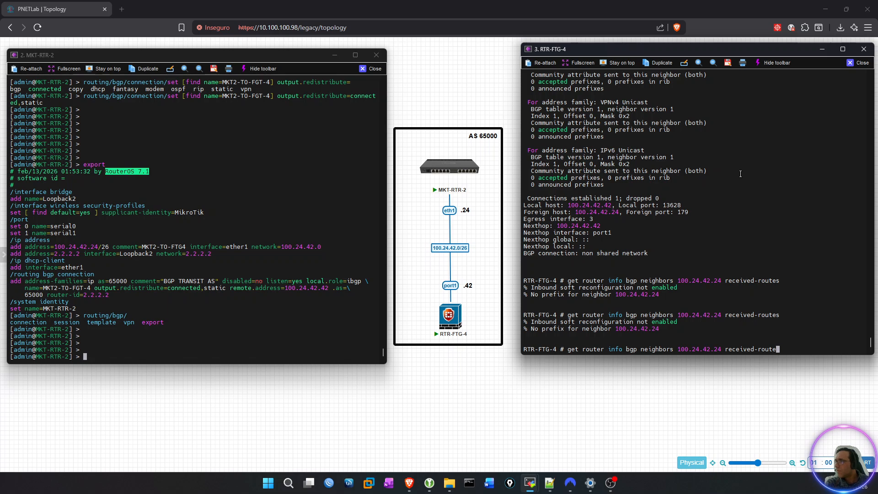
key(Return)
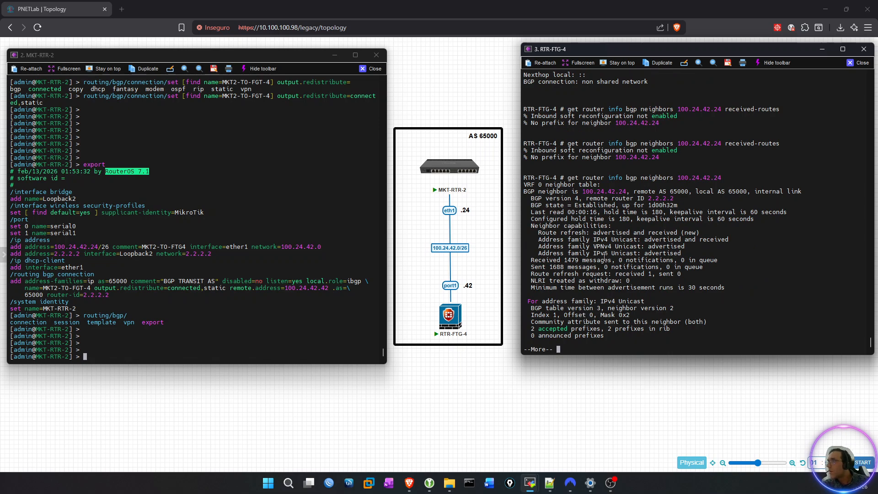
drag(532, 329, 600, 330)
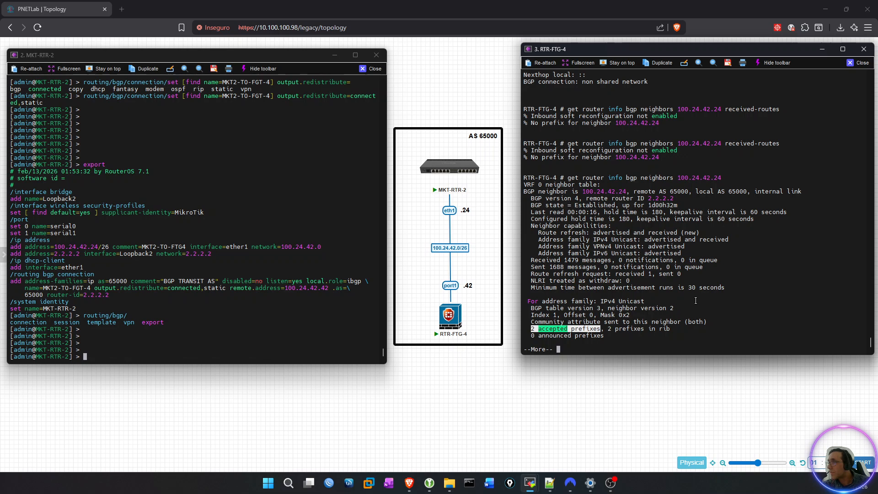
click(703, 297)
key(space)
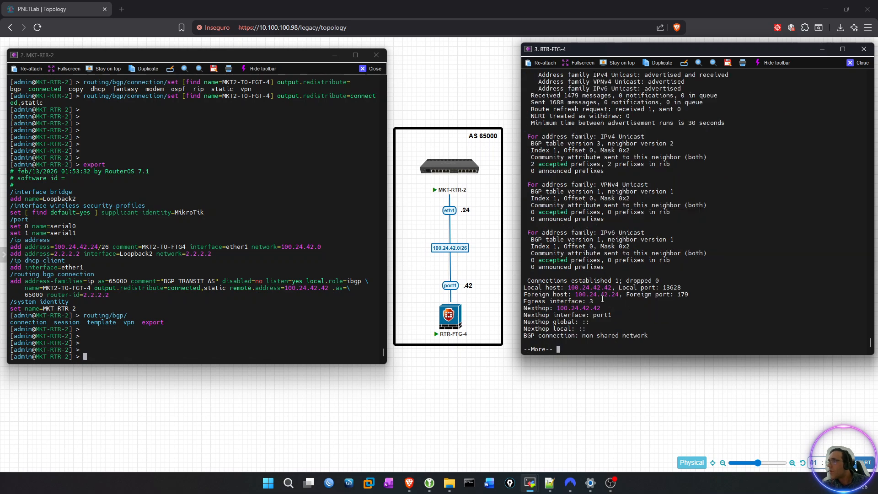
Review the latest neighbor output on RTR-FTG-4, highlighting the IPv4 Unicast RIB prefix count and the whole IPv4 Unicast section.
scroll(603, 298, up, 5)
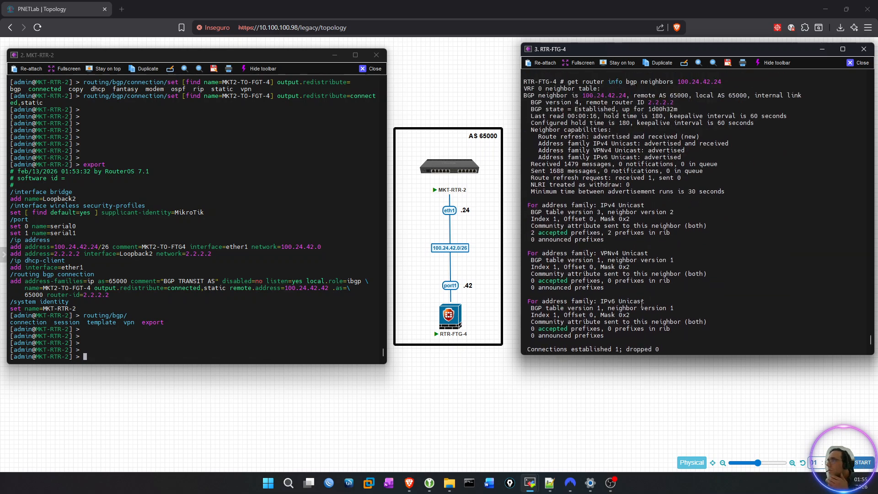
scroll(642, 304, up, 3)
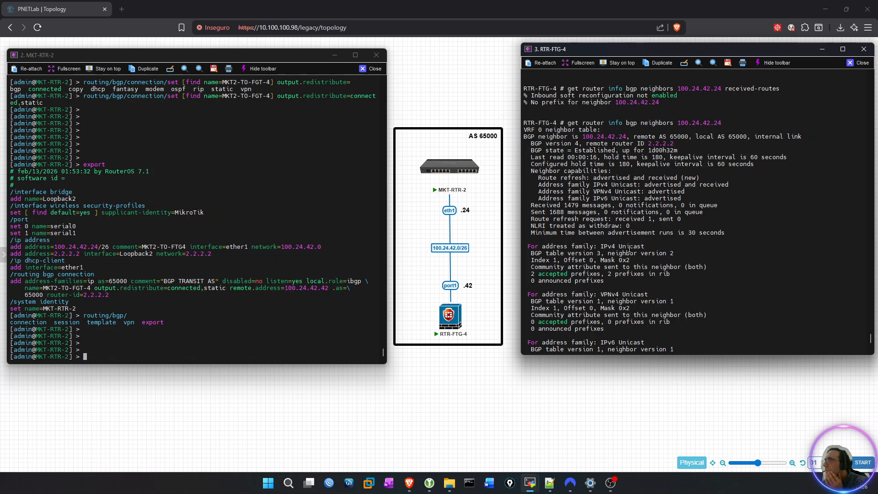
scroll(626, 254, down, 3)
drag(532, 232, 672, 234)
scroll(720, 238, up, 5)
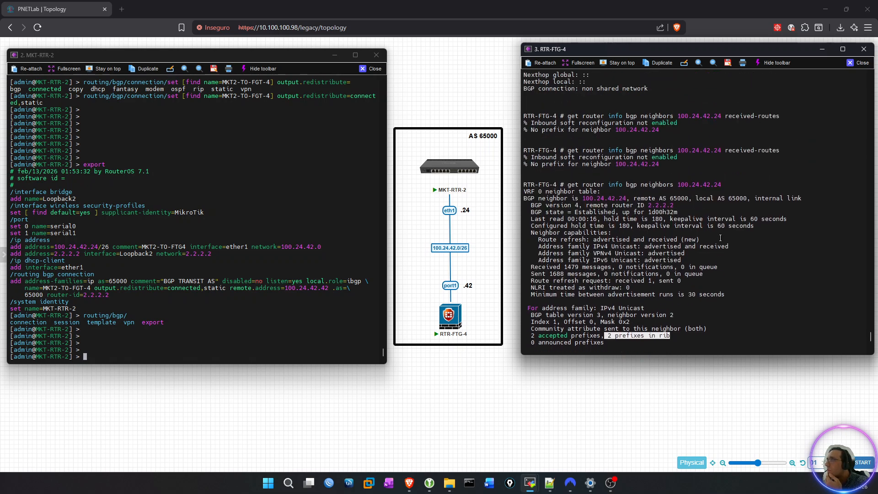
scroll(721, 238, up, 7)
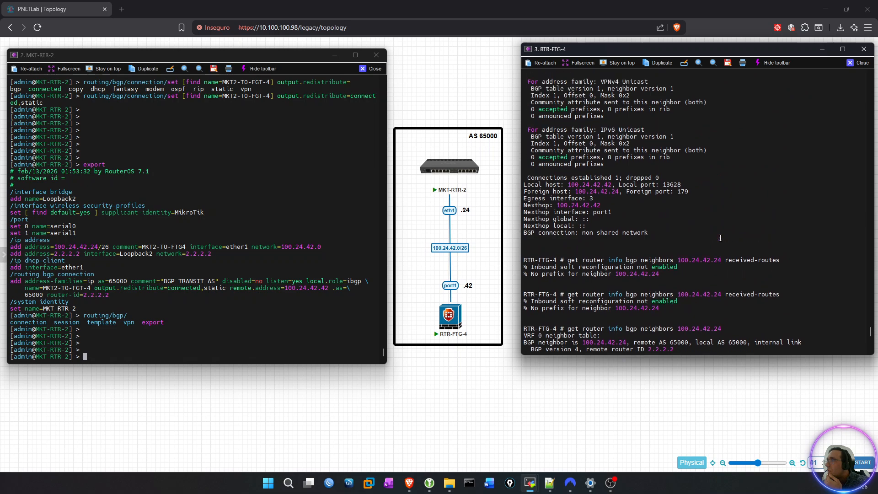
scroll(721, 238, down, 12)
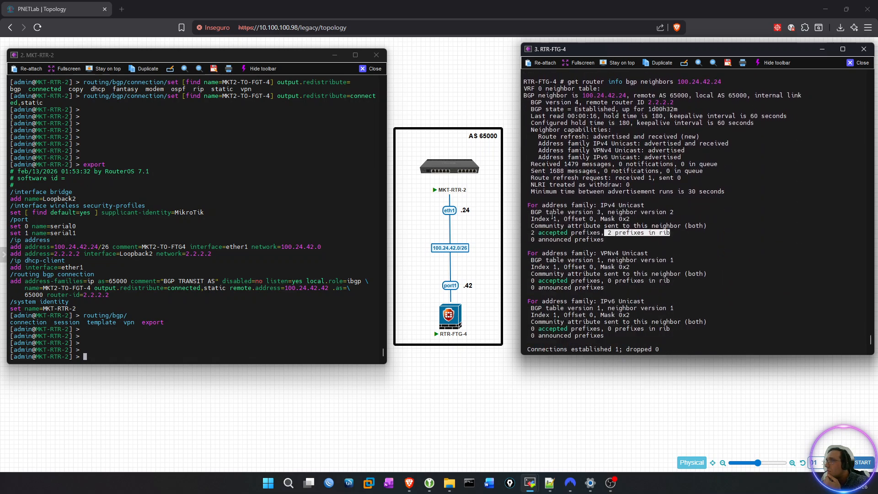
drag(530, 208, 659, 239)
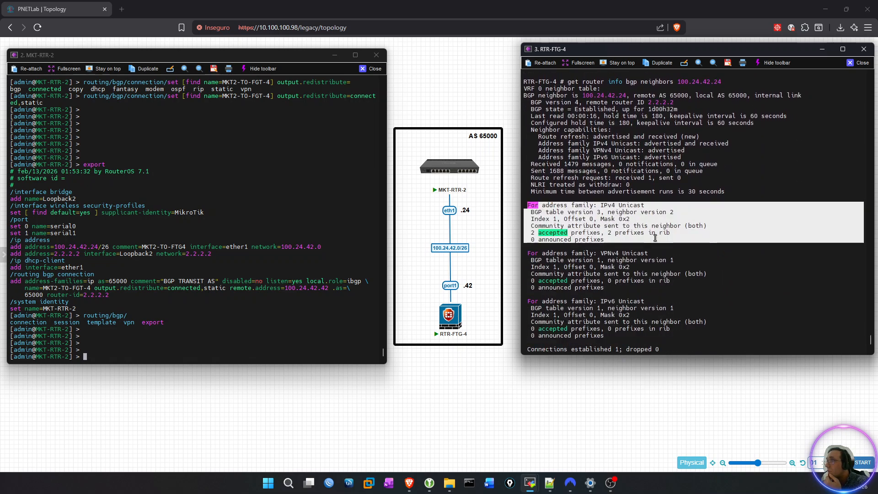
Compare with the earlier neighbor output on RTR-FTG-4 by highlighting its IPv4 Unicast section, and return to the latest output.
scroll(659, 238, up, 6)
scroll(654, 236, up, 8)
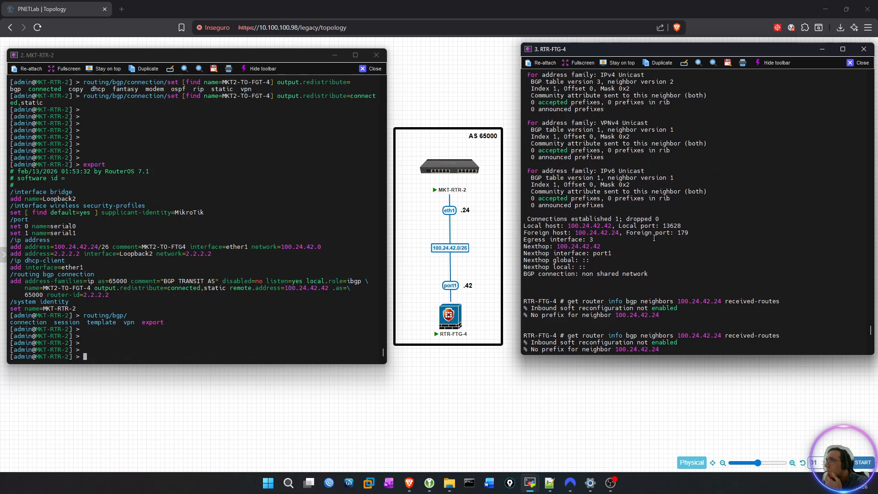
scroll(654, 238, up, 1)
scroll(642, 233, up, 2)
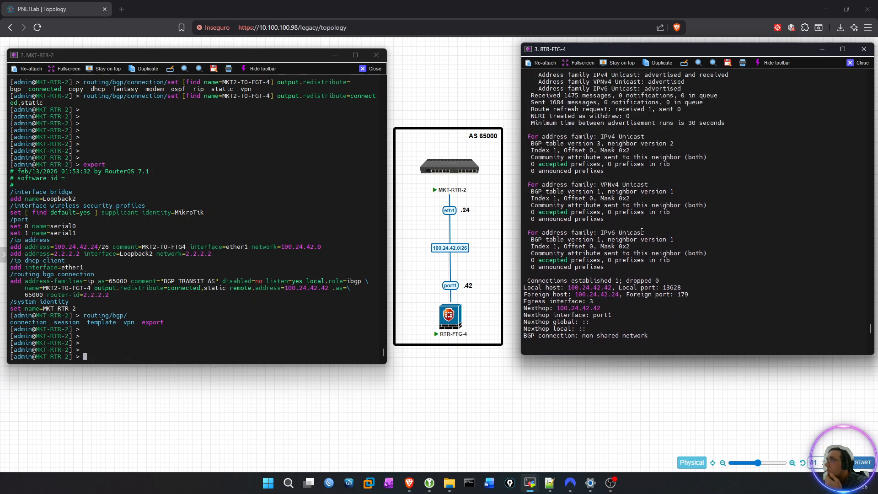
drag(526, 136, 604, 168)
scroll(604, 167, up, 5)
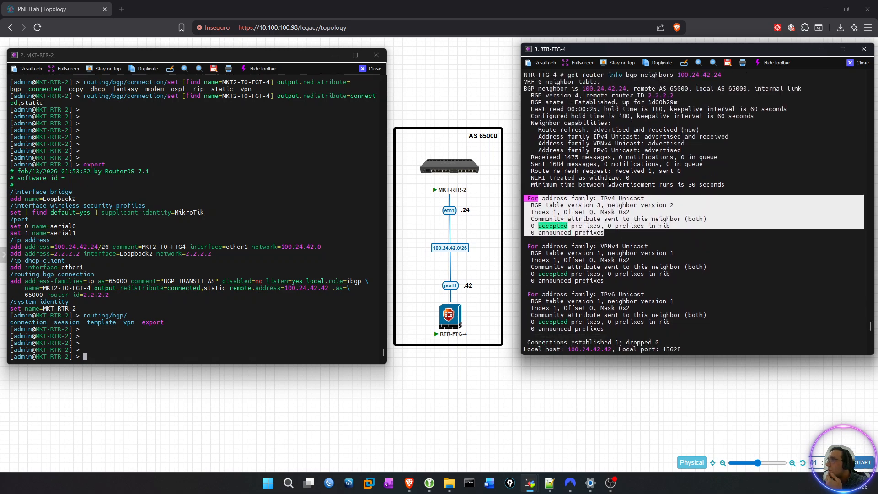
scroll(610, 183, down, 15)
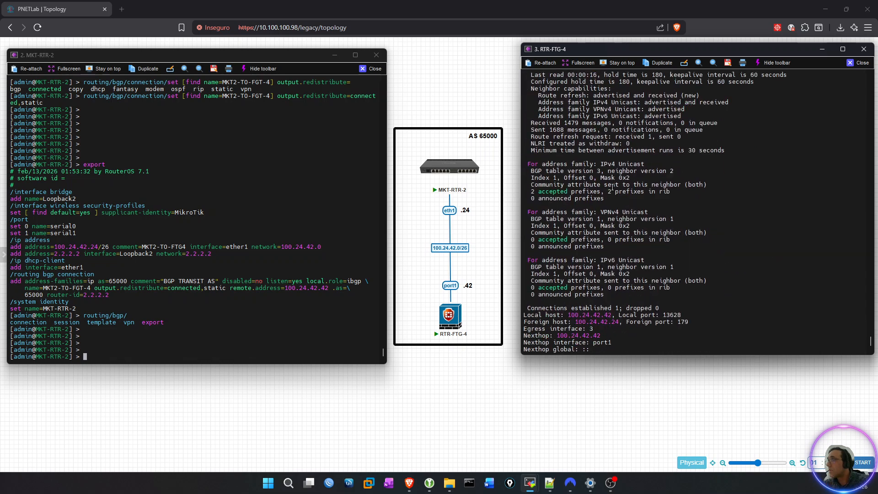
Check the options for BGP neighbor 100.24.42.24, query its routes on RTR-FTG-4, and highlight the 2.2.2.2/32 entry.
key(Up)
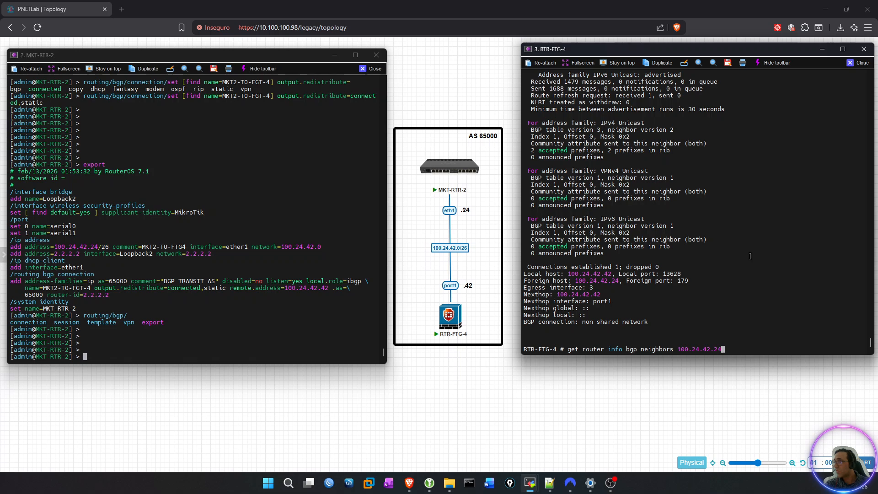
key(question)
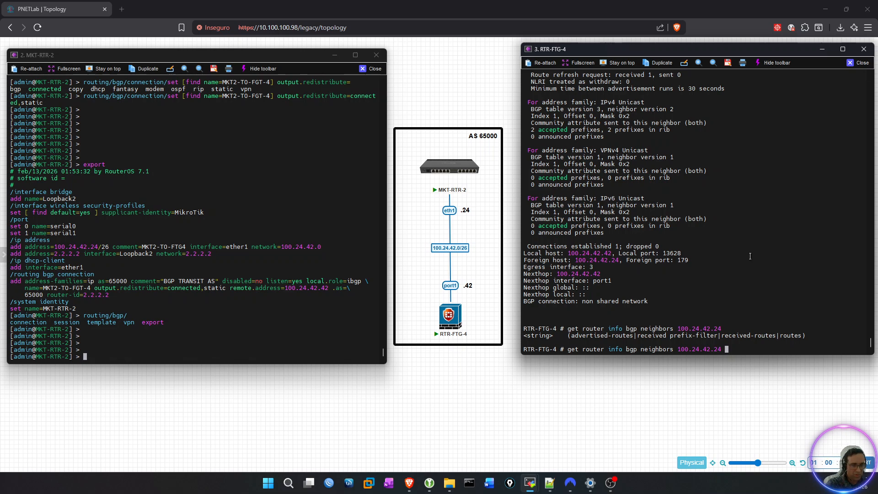
text(routes)
key(Return)
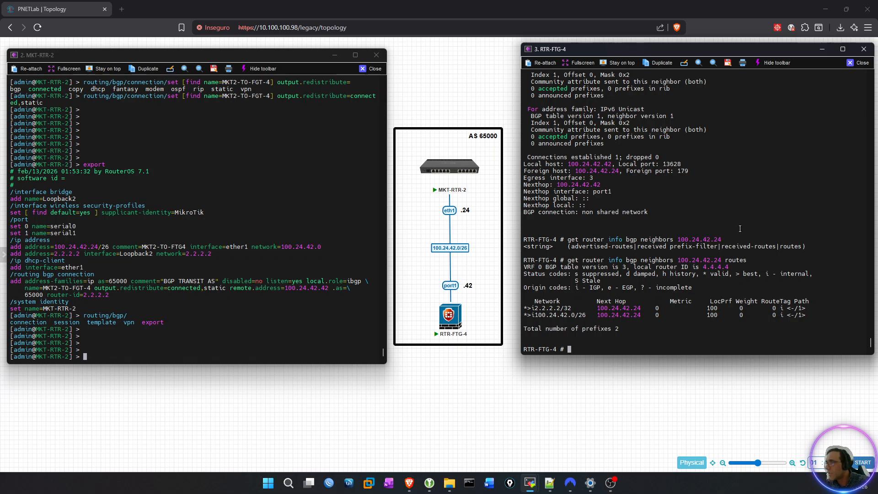
drag(524, 306, 575, 309)
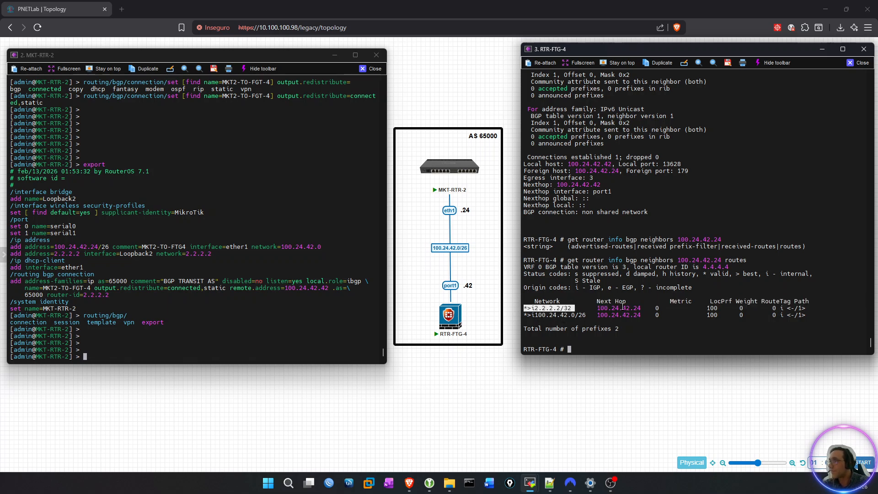
click(676, 274)
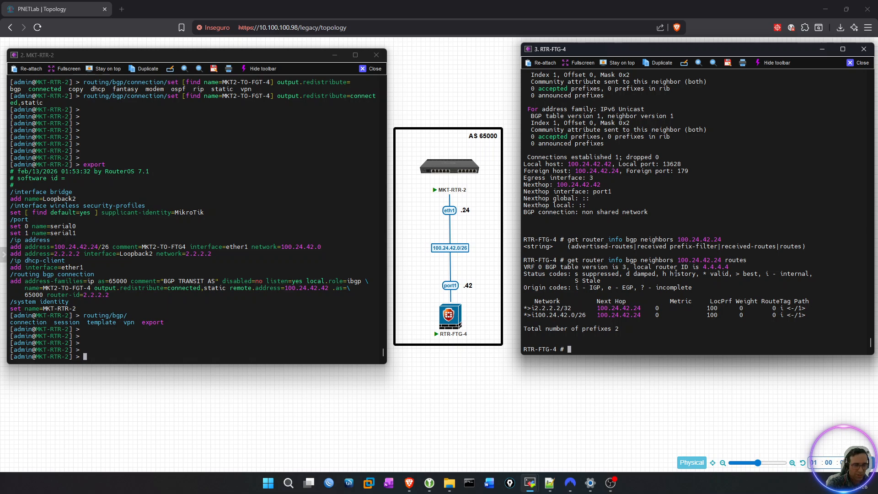
Ping 2.2.2.2 from RTR-FTG-4 and stop the ping after a few replies.
text(execute ping)
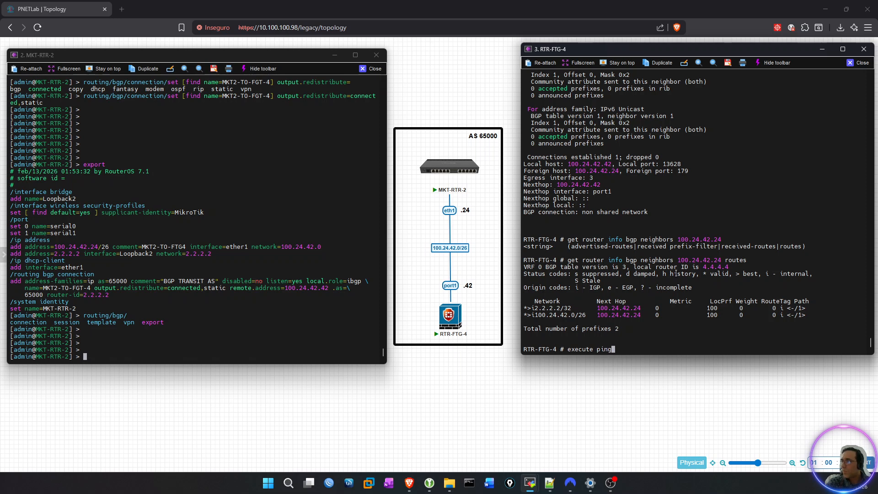
text( 2.2.2.2.)
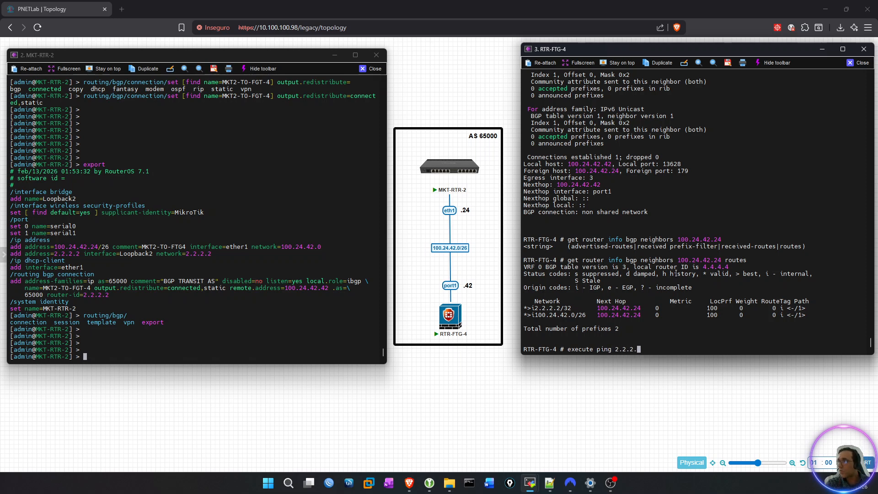
key(Return)
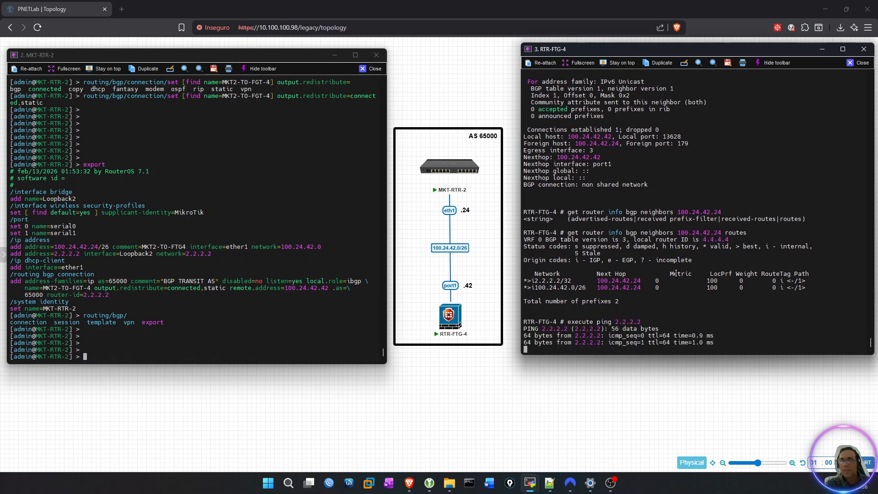
key(ctrl+c)
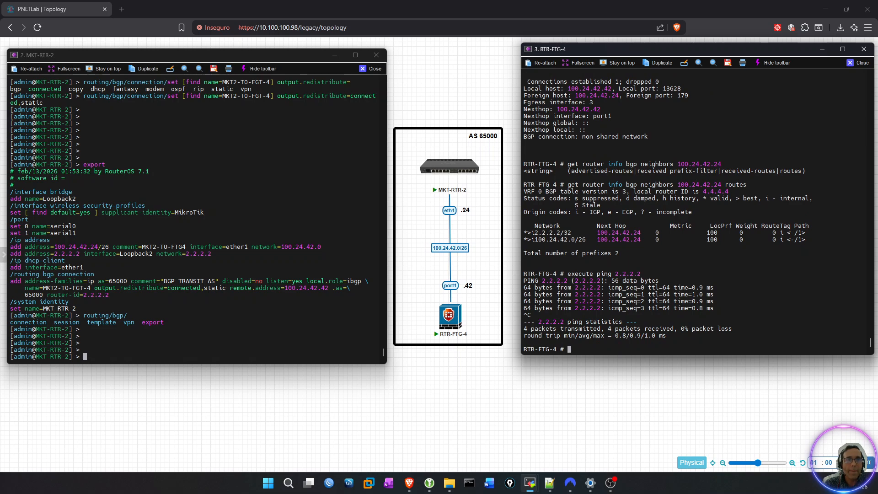
Enter the system interface configuration on RTR-FTG-4 and add blank prompts.
key(alt+Tab)
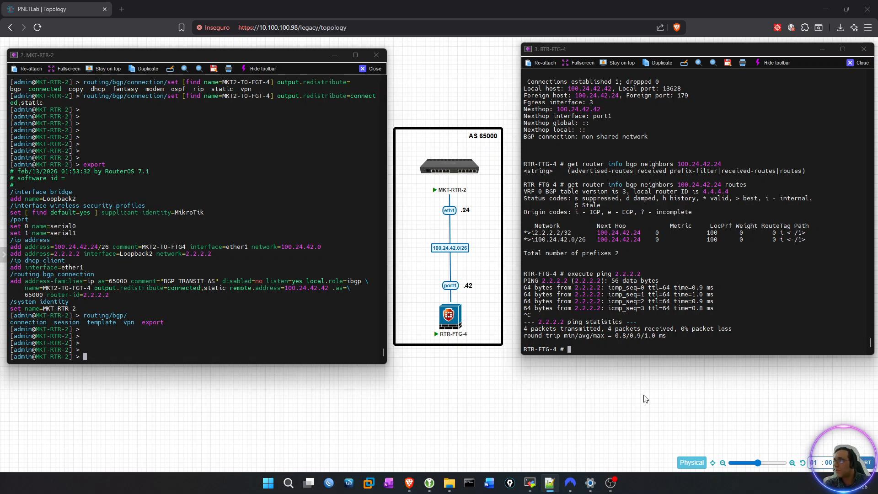
click(680, 295)
text(config)
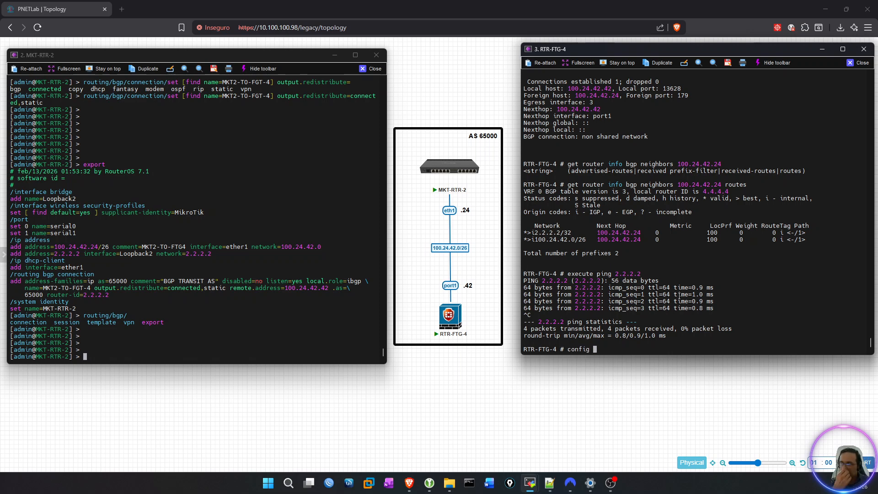
text( system interface)
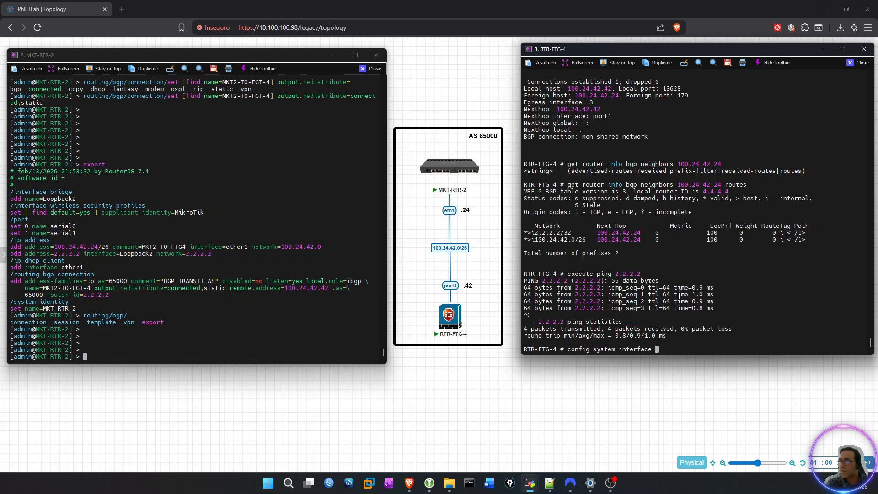
key(Return)
key(Return)
key(Return)
key(Return)
key(Return)
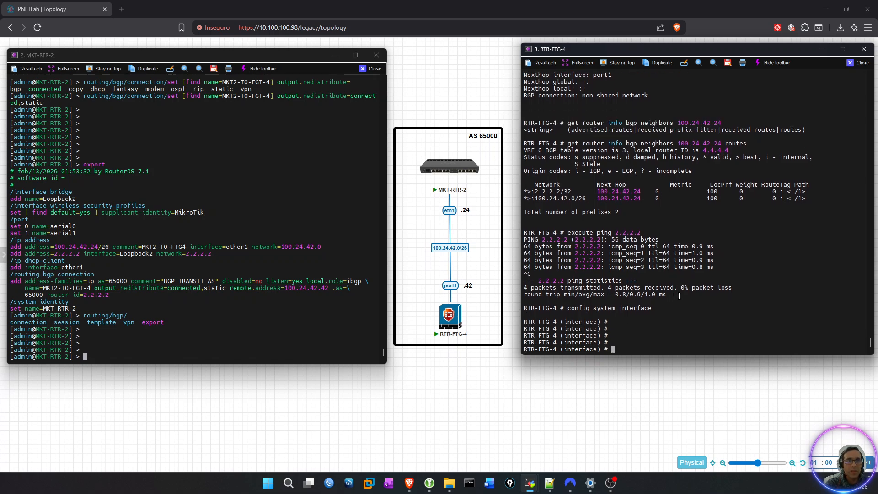
Open an interface entry named Loopback4 for editing on RTR-FTG-4 and add blank prompts.
text(edit Loopback4)
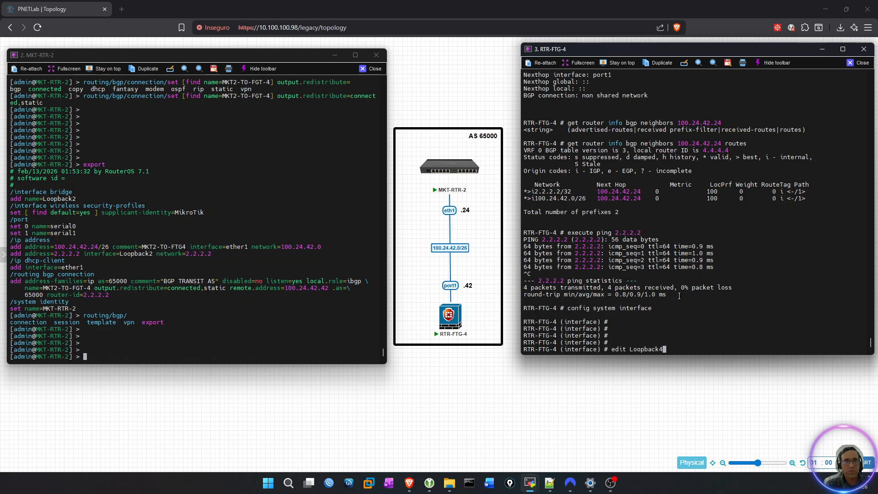
key(Return)
key(Return)
key(Return)
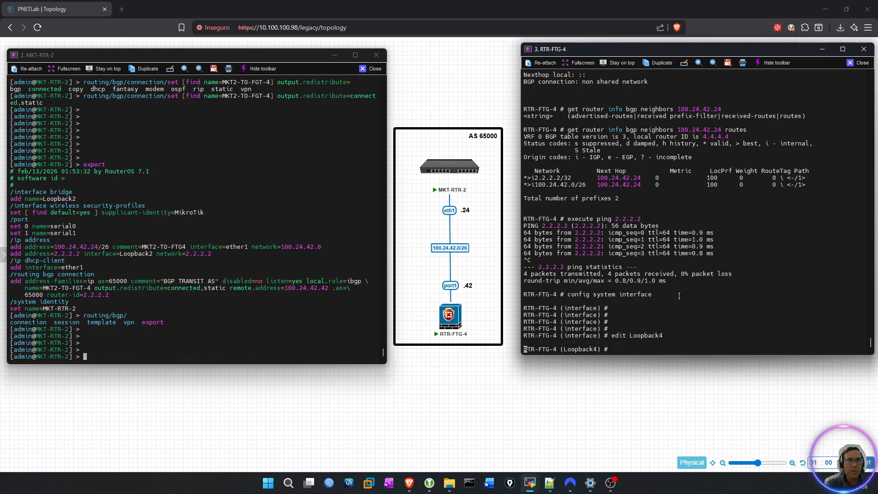
Assign the Loopback4 interface to the root VDOM.
text(set vdom root)
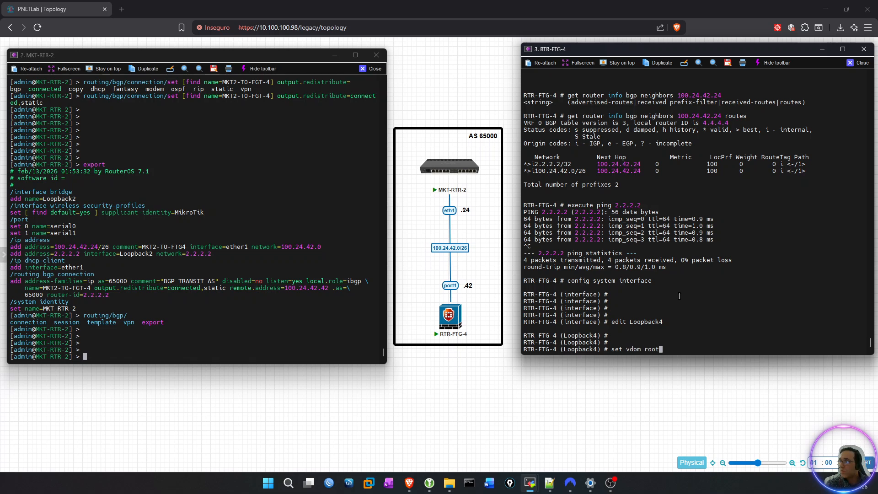
key(Return)
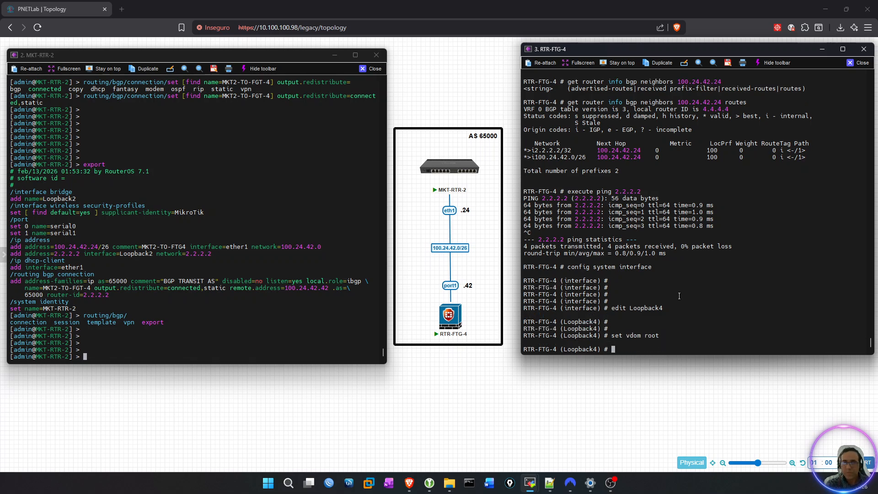
Set the Loopback4 IP address to 4.4.4.4 with mask 255.255.255.255 on RTR-FTG-4.
text(set )
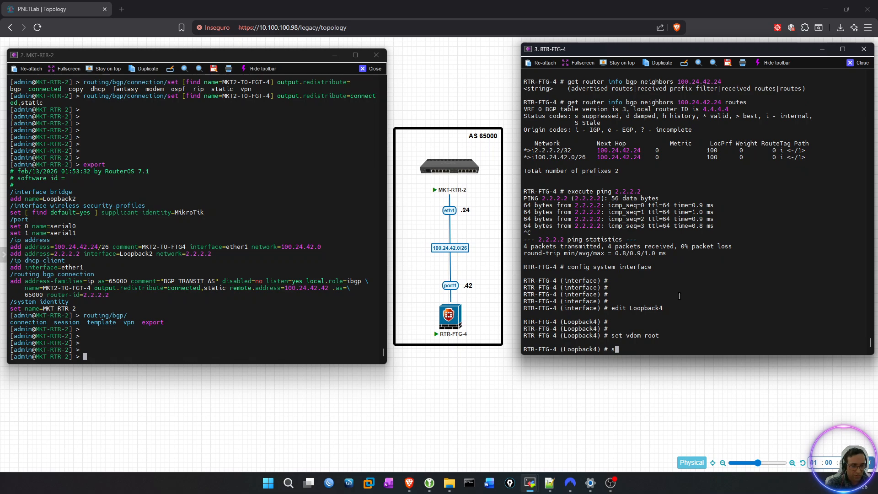
text(ip )
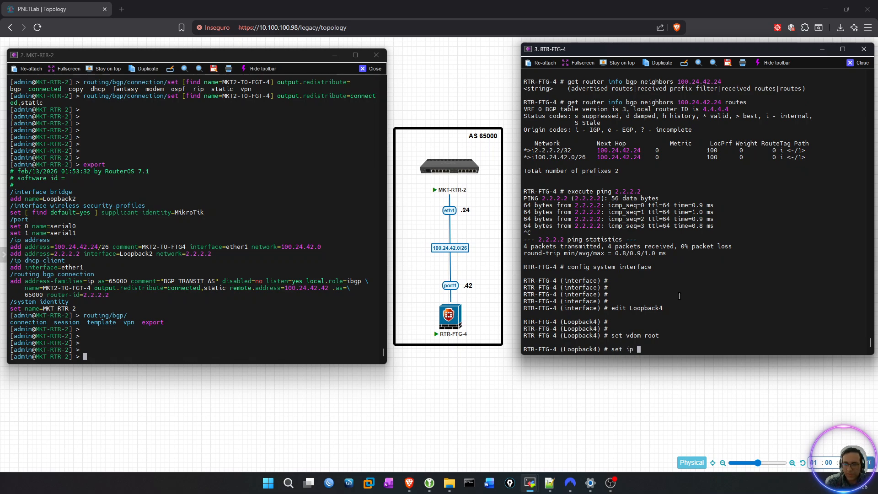
text(4.4.4.4)
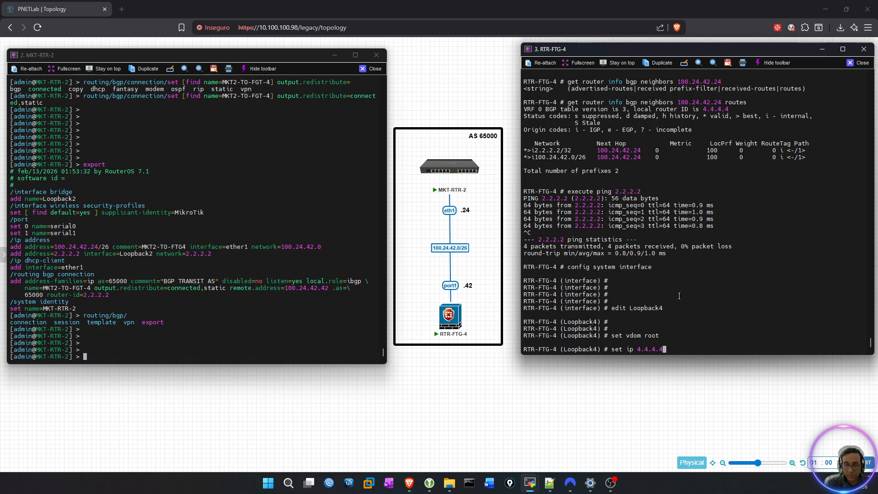
text(/32)
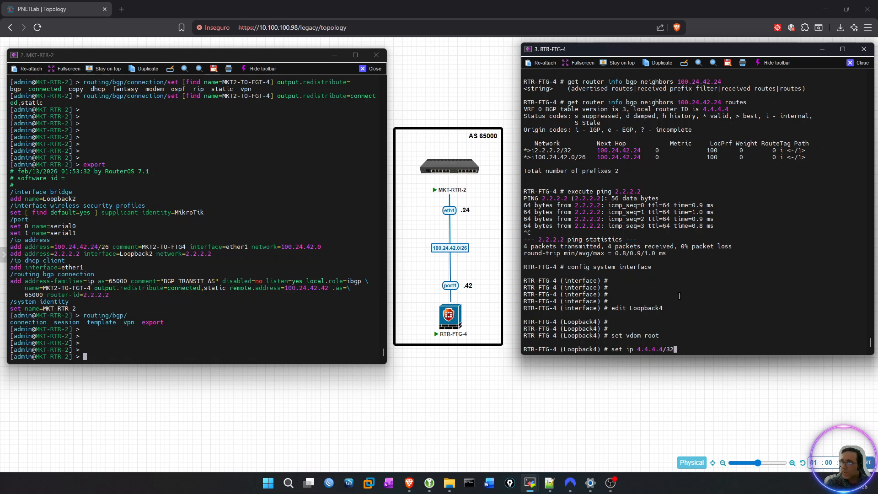
key(BackSpace)
key(BackSpace)
key(BackSpace)
text(255)
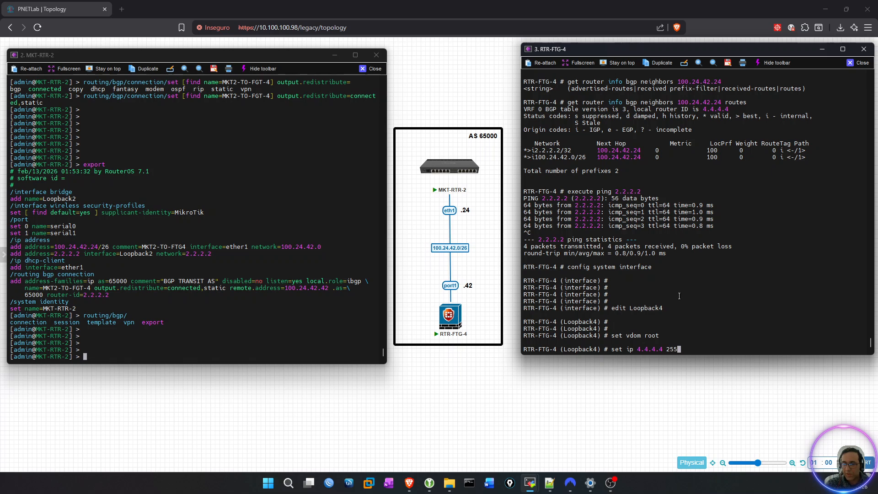
text(.255.255.255)
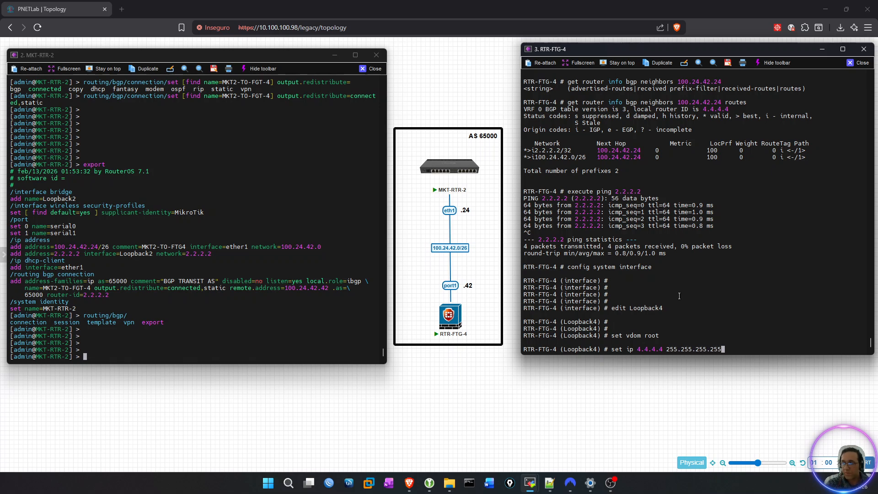
key(Return)
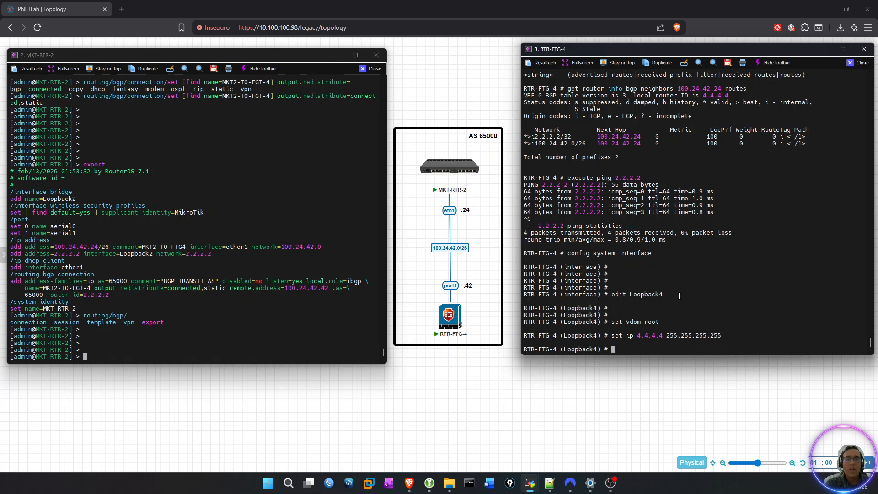
Allow ping, http and telnet administrative access on the Loopback4 interface.
text(set alo)
key(BackSpace)
text(lowaccess)
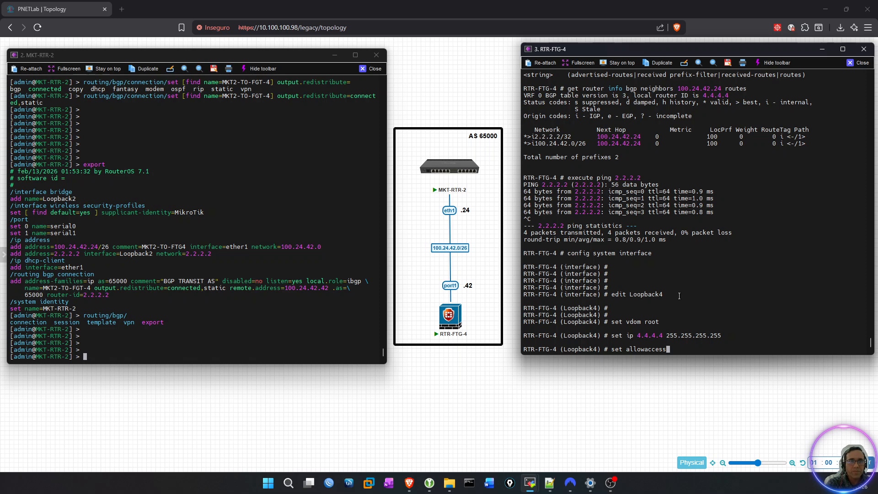
text( ping htt)
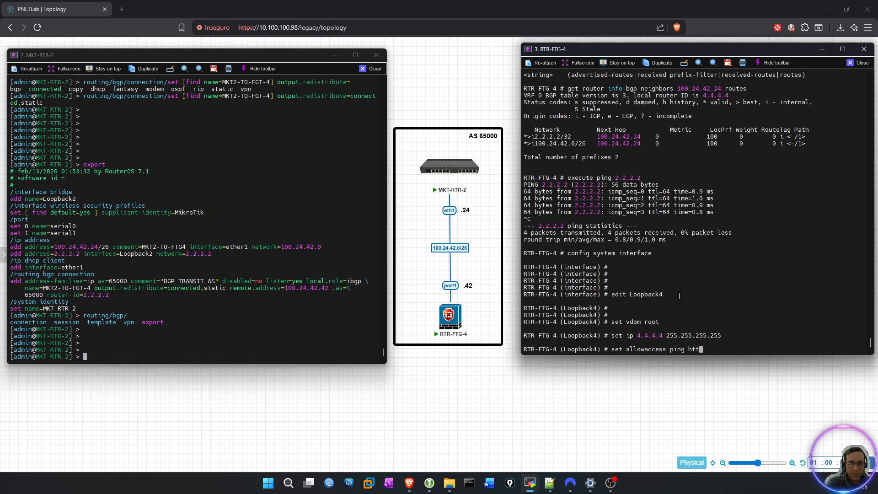
text(p telnet)
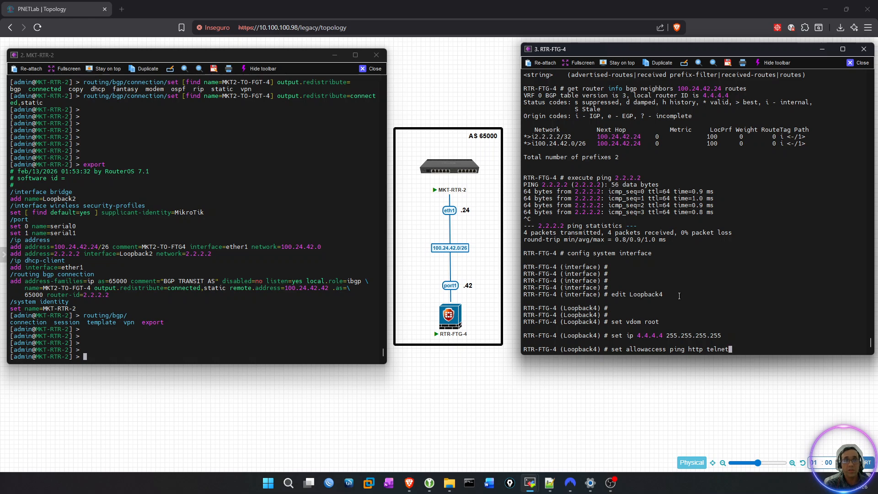
key(Return)
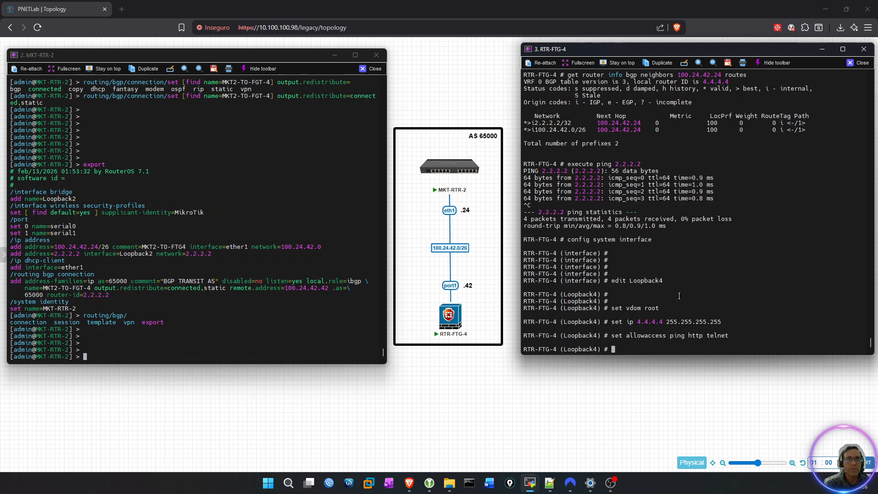
Add blank prompts and set the Loopback4 interface type to loopback.
key(Return)
key(Return)
key(Return)
text(set)
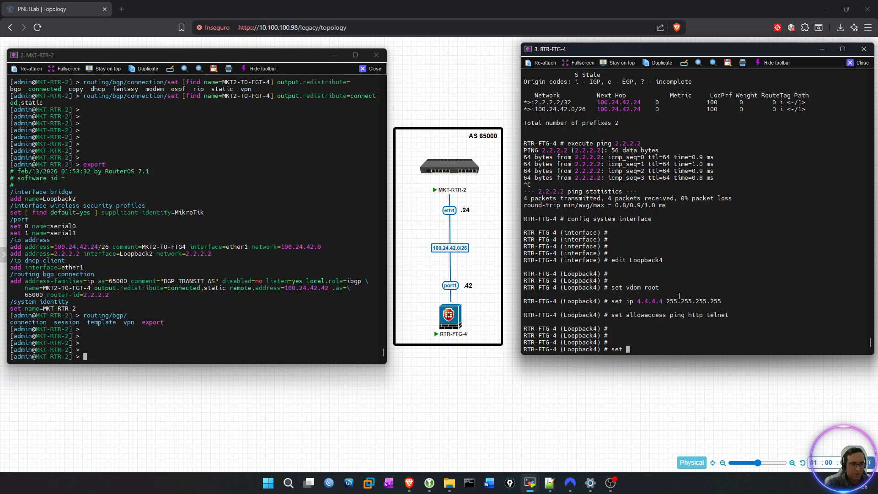
text(type )
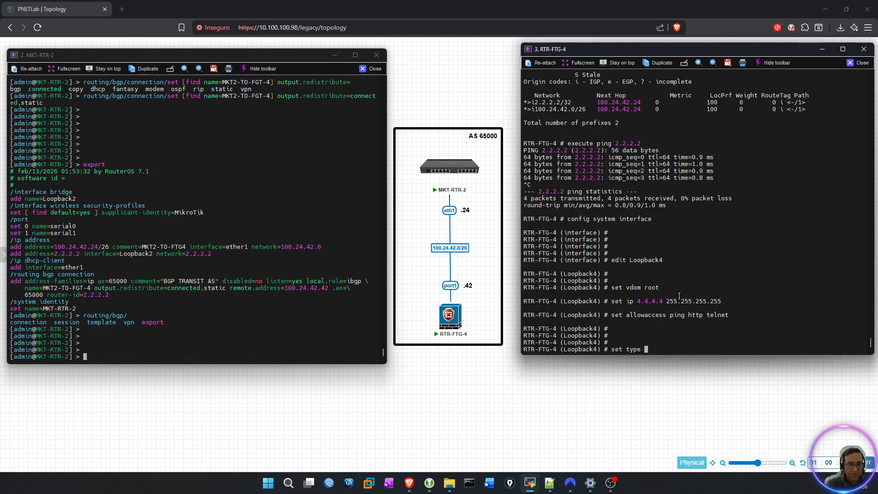
text(loopback)
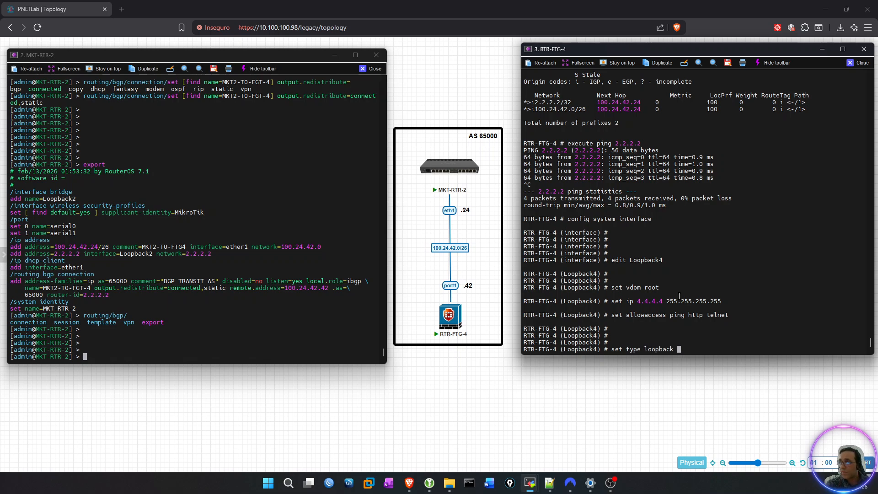
key(Return)
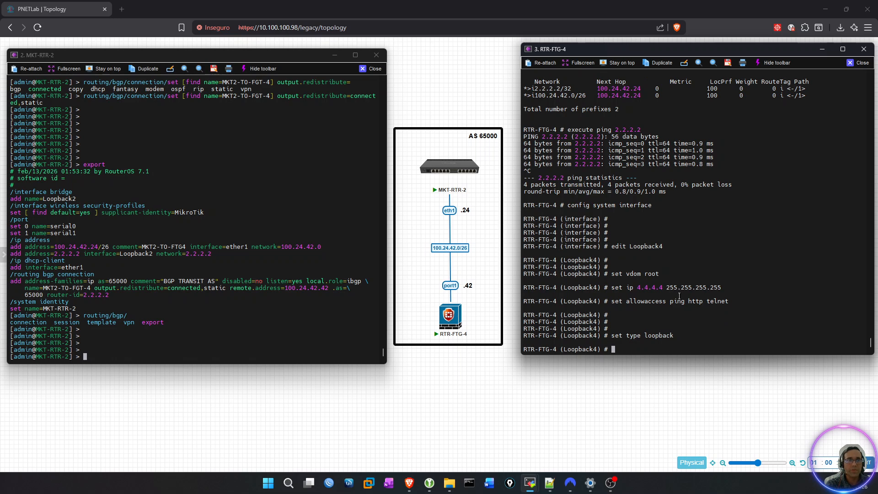
Show the Loopback4 configuration and examine its IP address, allowed access services and interface type.
key(Return)
key(Return)
key(Return)
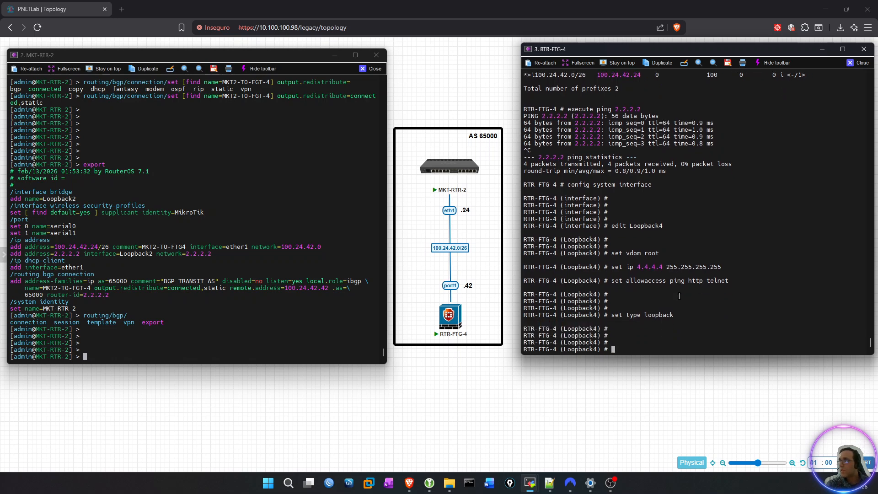
text(show)
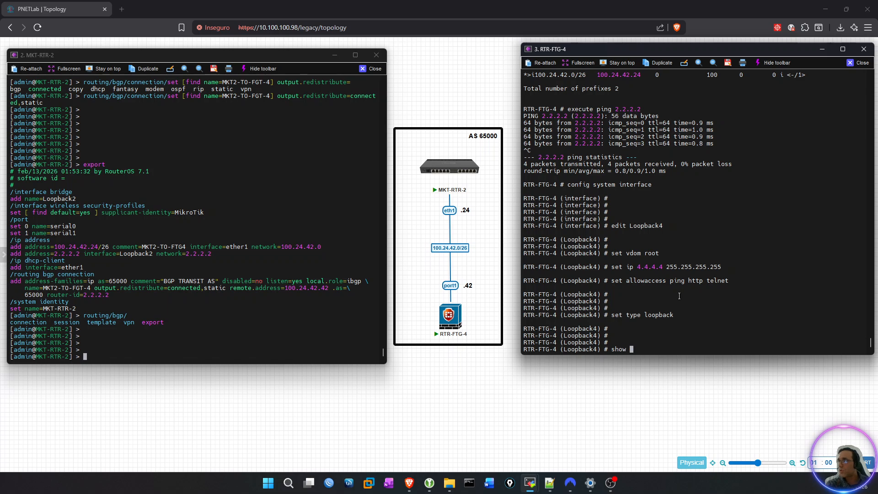
key(Return)
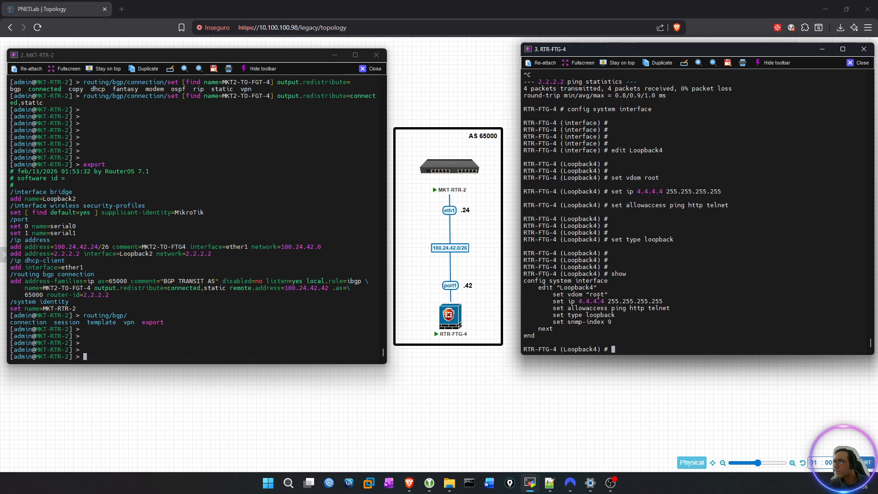
double_click(598, 301)
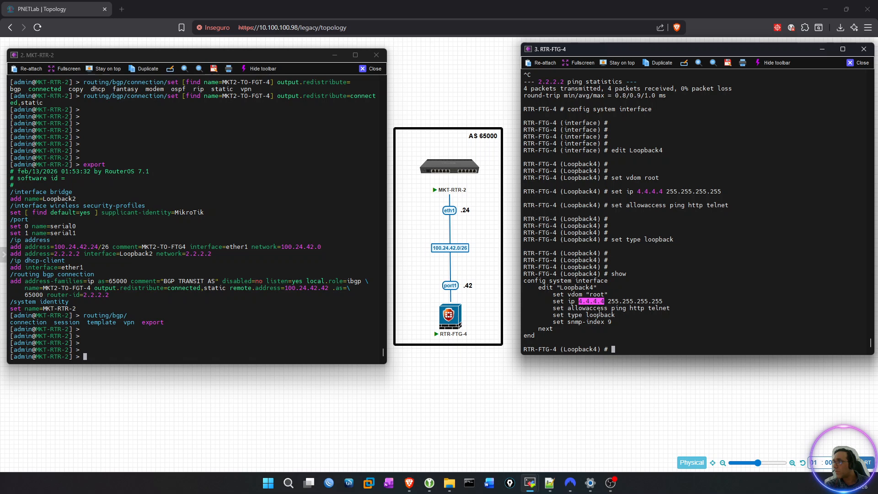
double_click(596, 308)
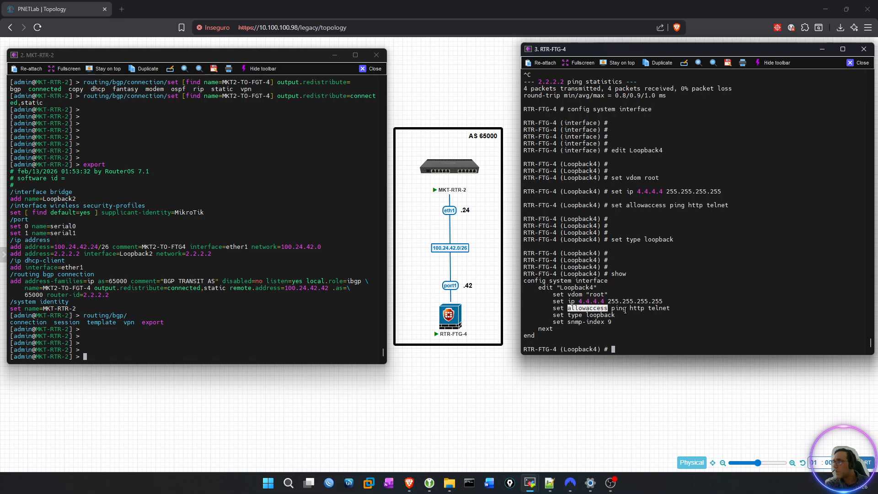
double_click(618, 308)
double_click(649, 313)
triple_click(657, 308)
click(594, 322)
double_click(591, 312)
click(612, 315)
double_click(602, 315)
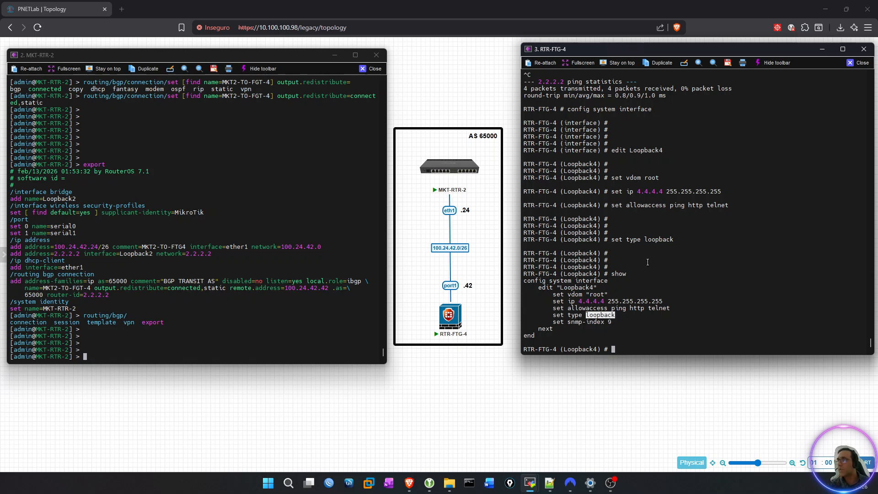
Finish the Loopback4 entry with next, returning to the system interface configuration level, and add blank prompts.
key(Return)
key(Return)
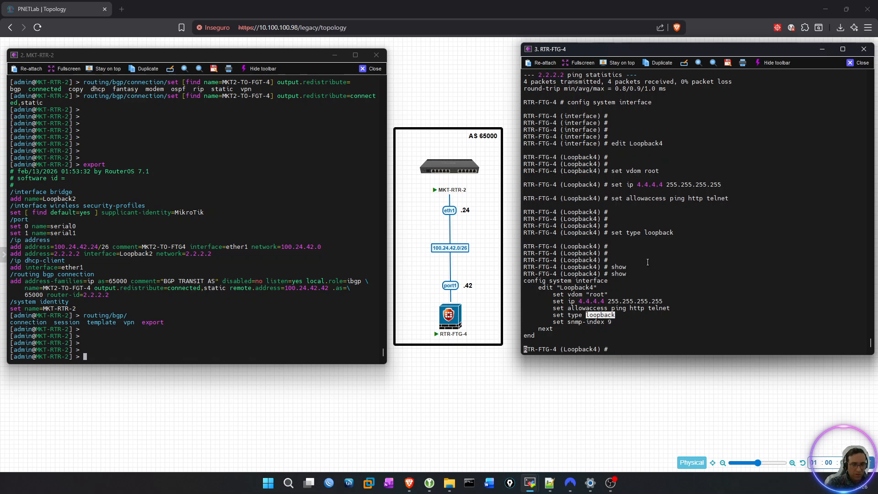
text(next)
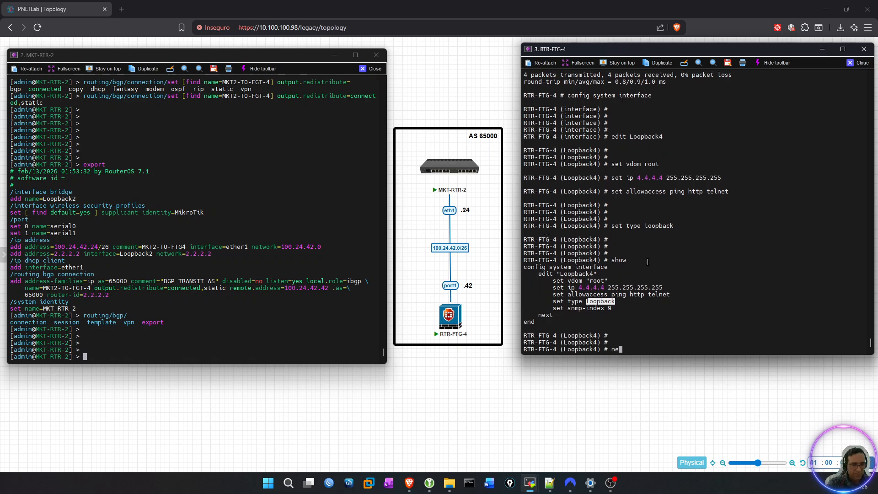
key(Return)
key(Return)
key(Return)
key(Return)
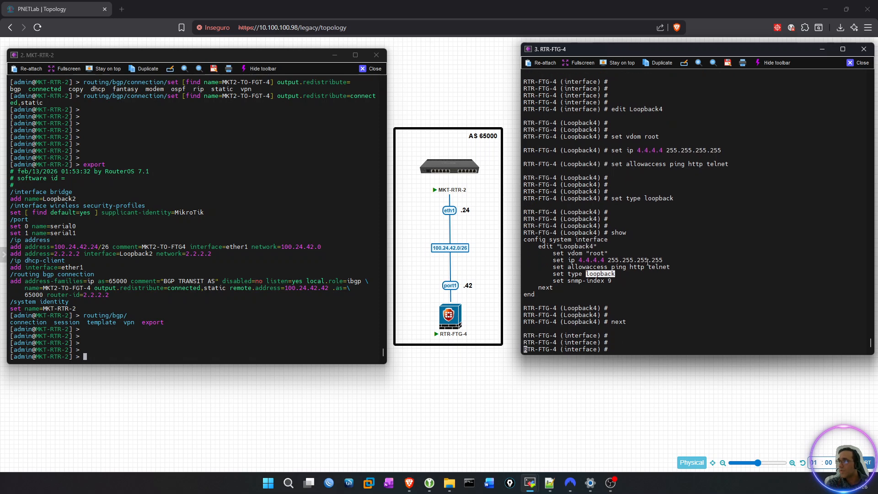
key(Return)
key(Return)
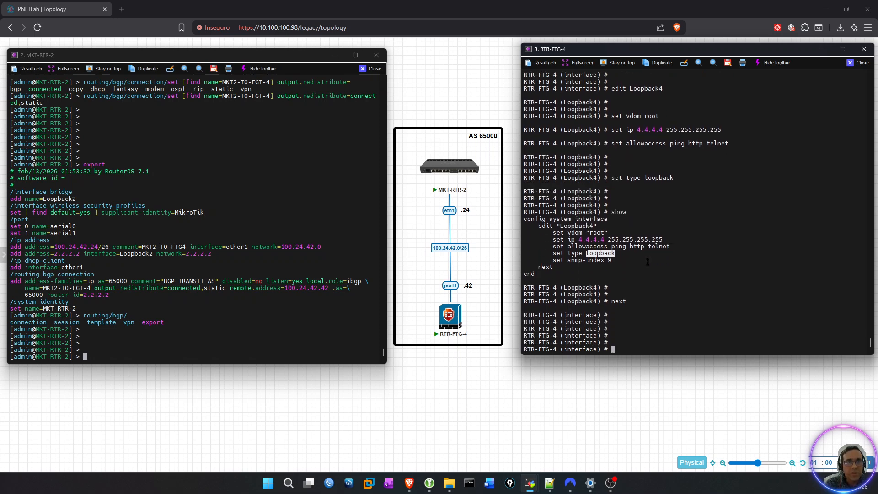
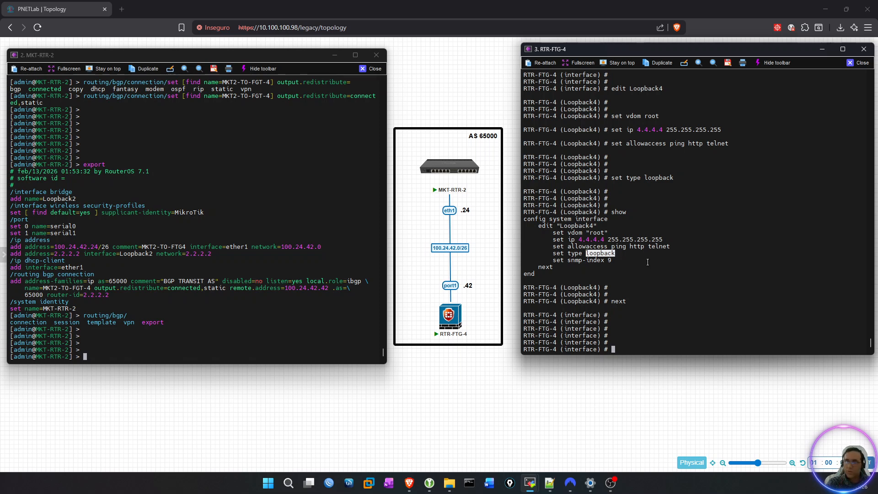
Close the system interface configuration with end and enter the BGP configuration with config router bgp.
text(end)
key(Return)
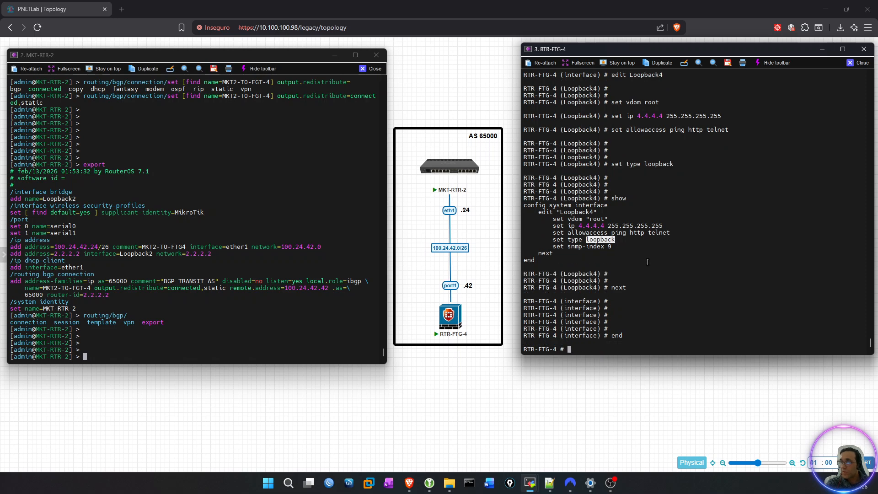
text(config )
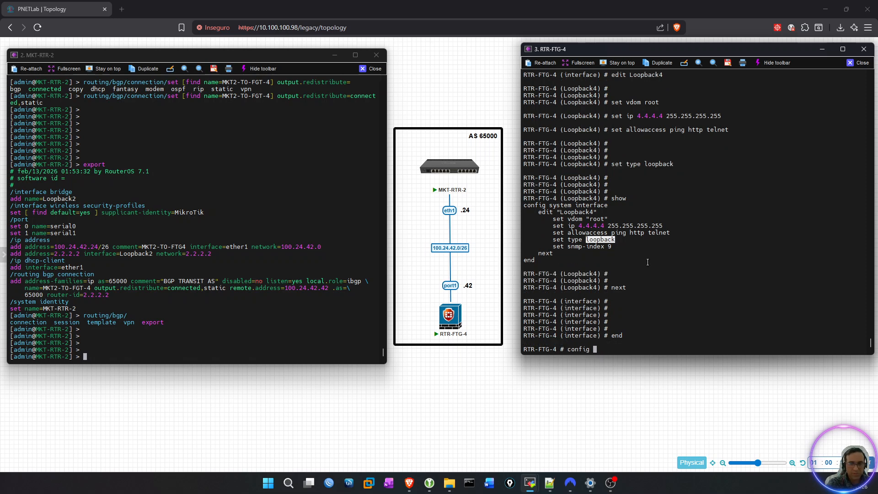
text(router bgp)
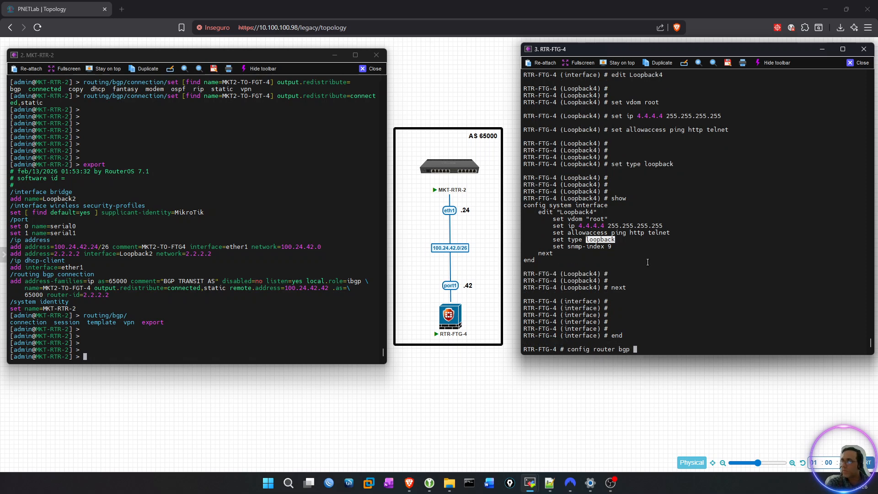
key(Return)
Enable static route redistribution in BGP with config redistribute static and set status enable, and return to the BGP level with end.
text(config )
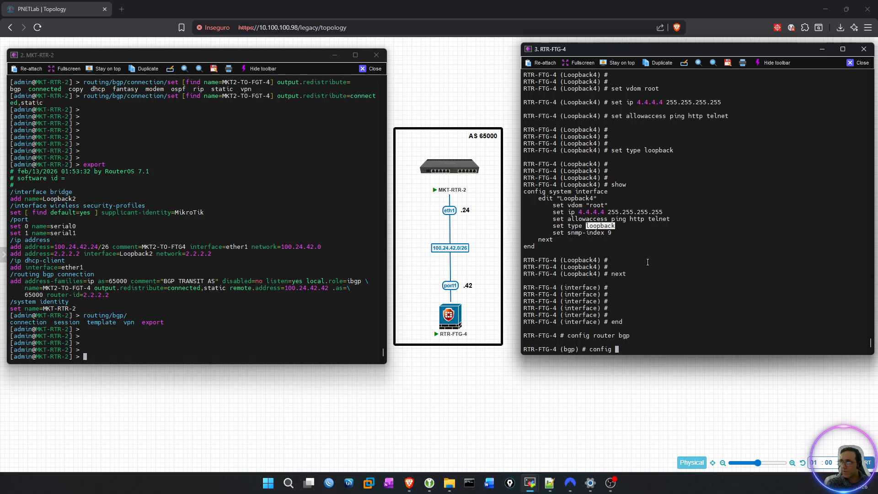
text(redistribute)
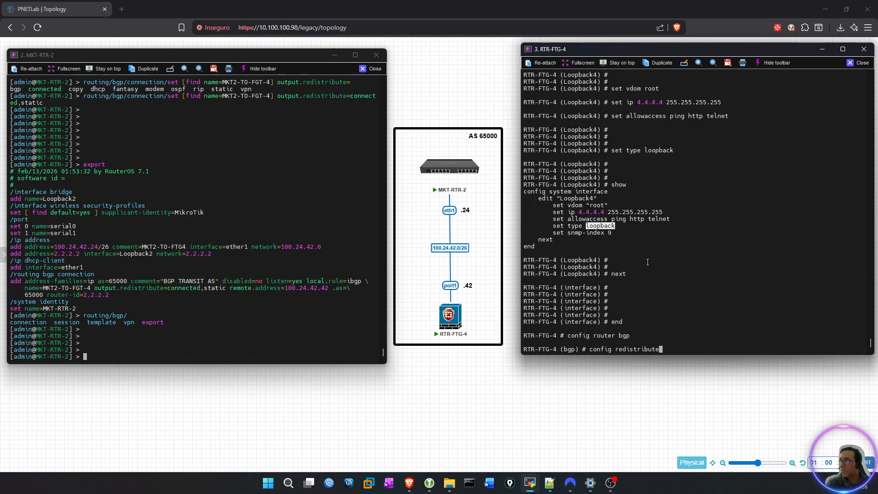
text( static)
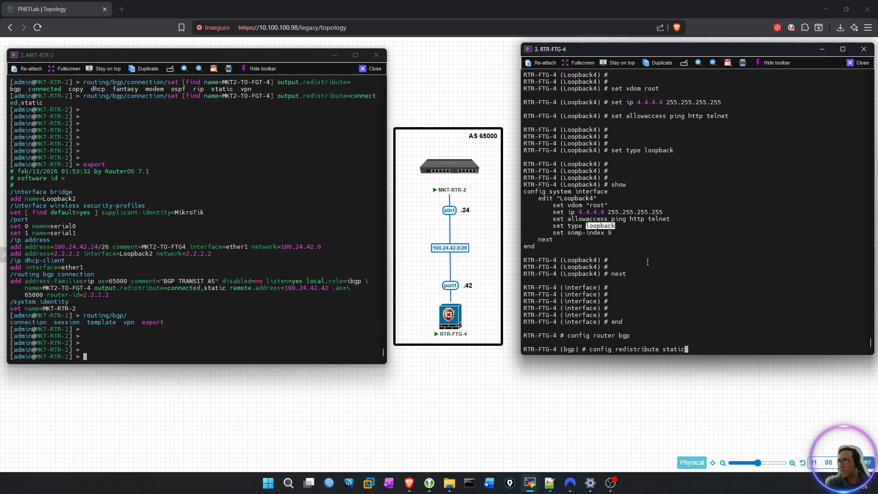
key(Return)
key(Return)
text(set status enable)
key(Return)
text(next)
key(Return)
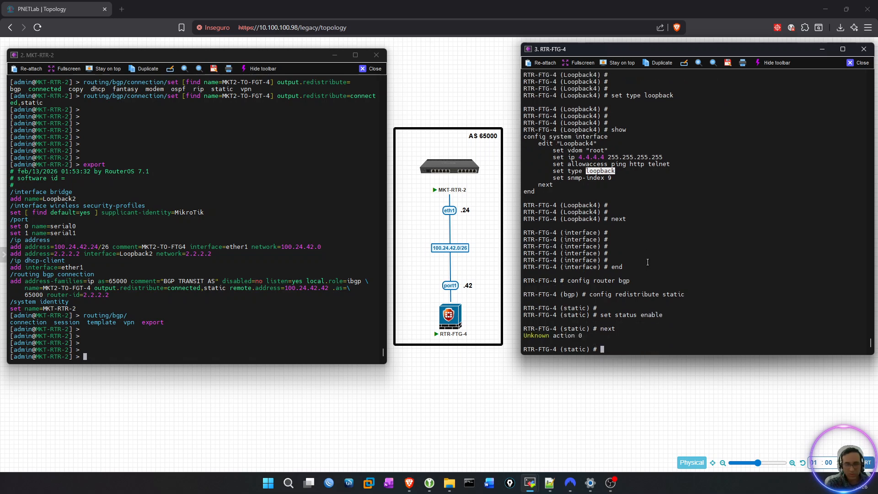
text(end)
key(Return)
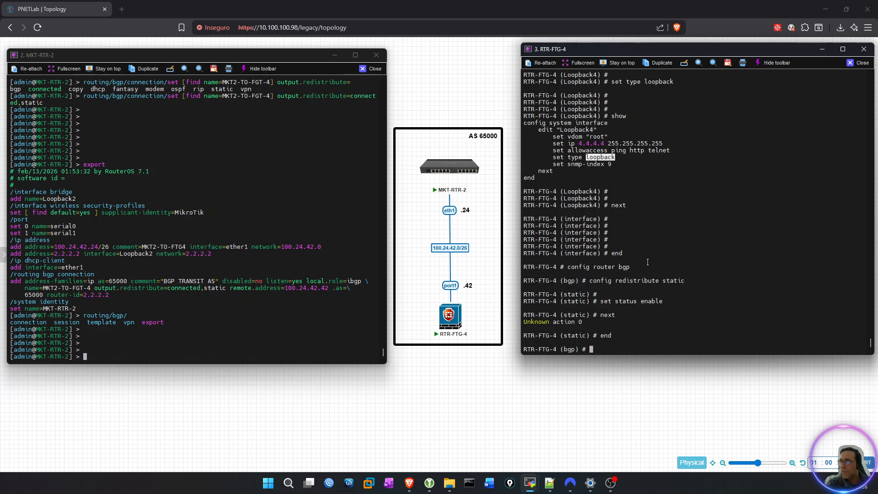
Open config redistribute connected in BGP and set its status to enable.
text(re)
key(BackSpace)
key(BackSpace)
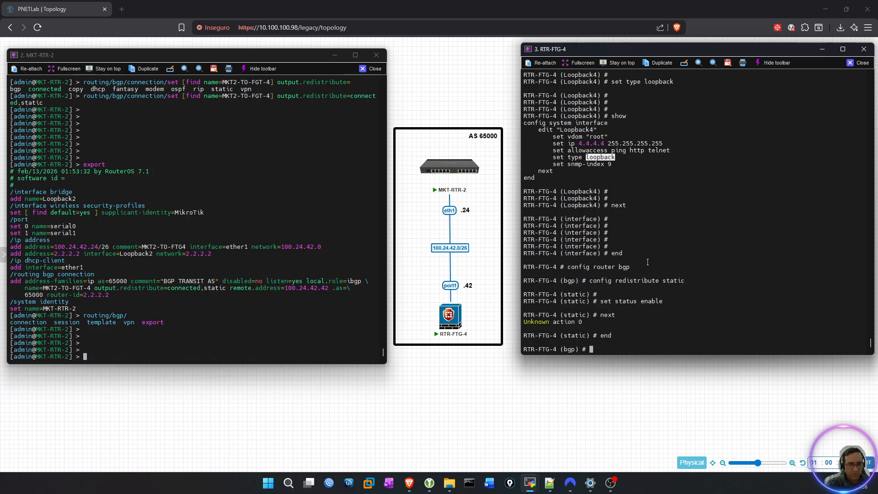
text(config redistribute connected)
key(Return)
key(Return)
key(Return)
key(Return)
text(s)
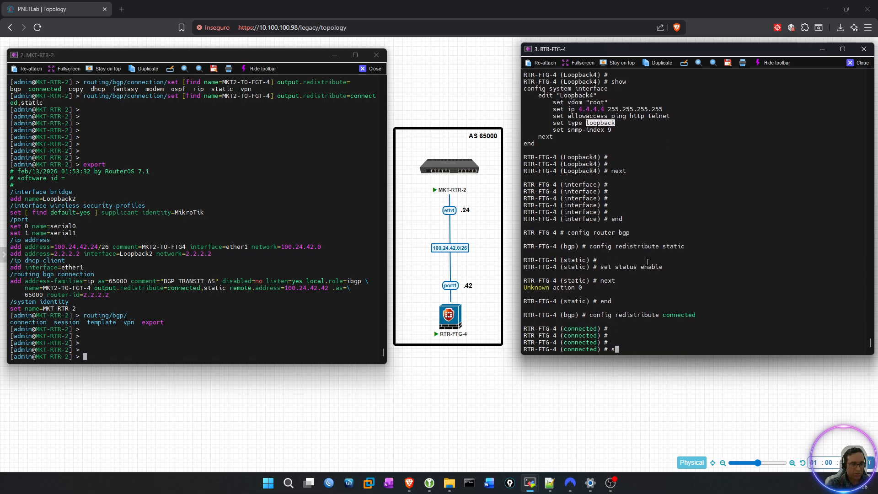
text(et status enable)
key(Return)
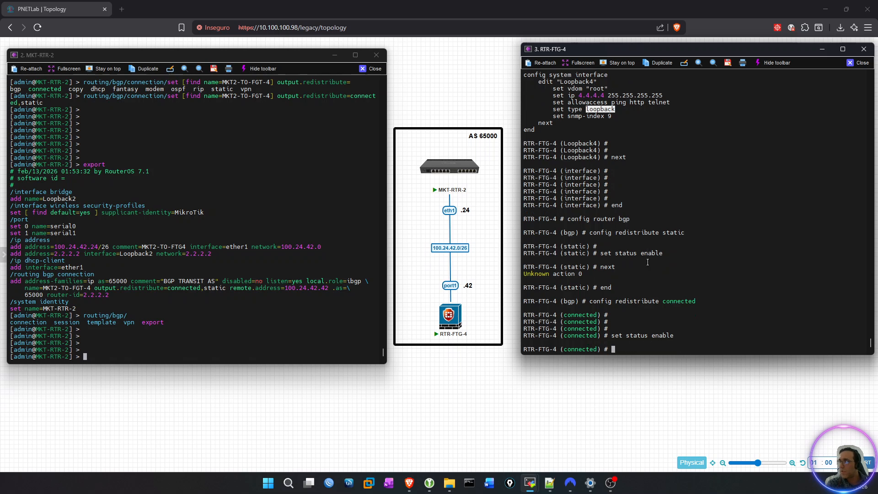
Close the connected redistribution and BGP configuration levels with end, returning to the root prompt, and add blank prompts.
key(Return)
key(Return)
key(Return)
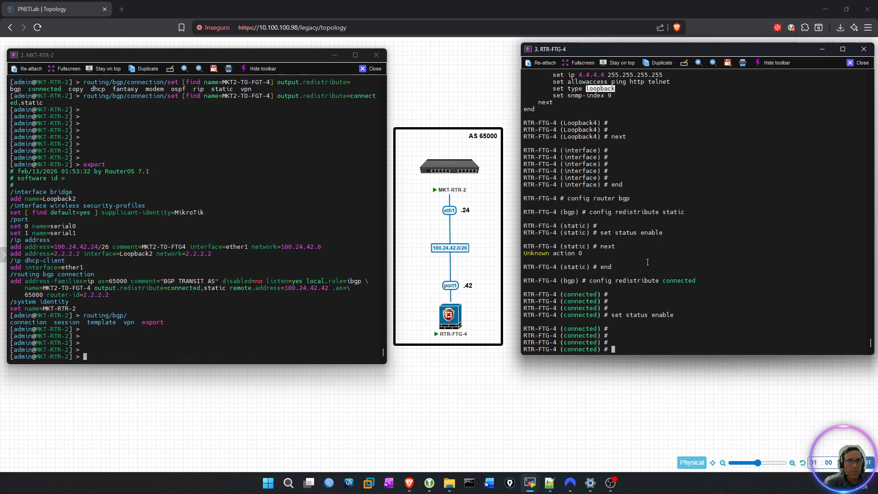
text(end)
key(Return)
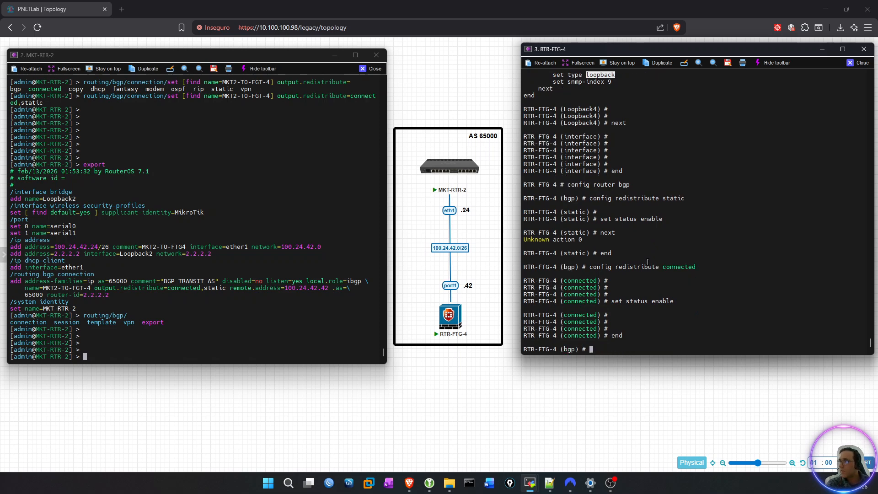
text(end)
key(Return)
key(Return)
key(Return)
key(Return)
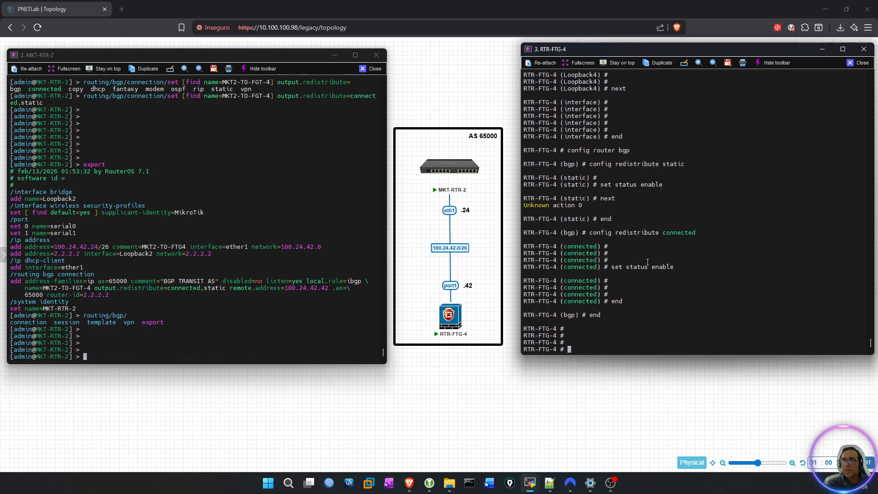
Recall the BGP neighbor routes command, cut it back to get router info bgp, and list its available options.
text(next)
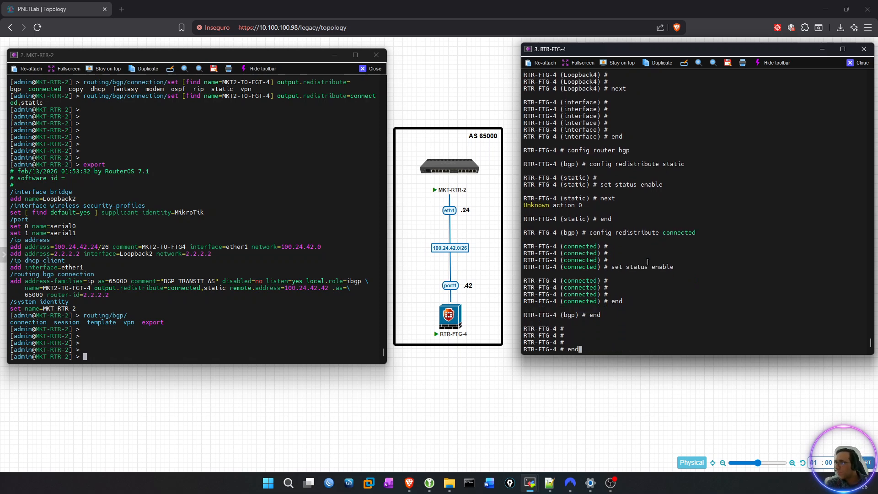
key(Up)
key(Up)
key(Up)
key(Up)
key(Up)
key(Up)
key(Up)
key(Up)
key(Up)
key(Up)
key(Up)
key(Up)
key(Up)
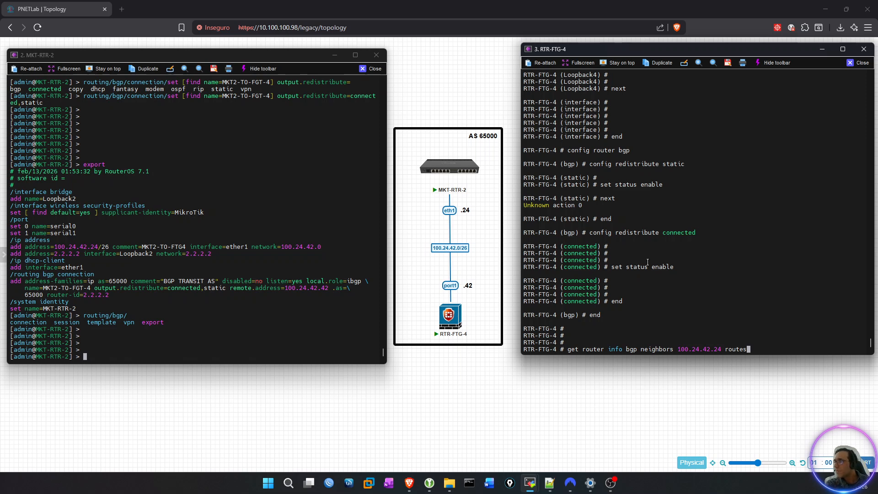
key(BackSpace)
key(BackSpace)
key(BackSpace)
key(BackSpace)
key(BackSpace)
key(BackSpace)
key(BackSpace)
key(BackSpace)
key(BackSpace)
key(BackSpace)
key(BackSpace)
key(BackSpace)
key(BackSpace)
key(BackSpace)
key(BackSpace)
key(BackSpace)
key(BackSpace)
key(BackSpace)
key(BackSpace)
key(BackSpace)
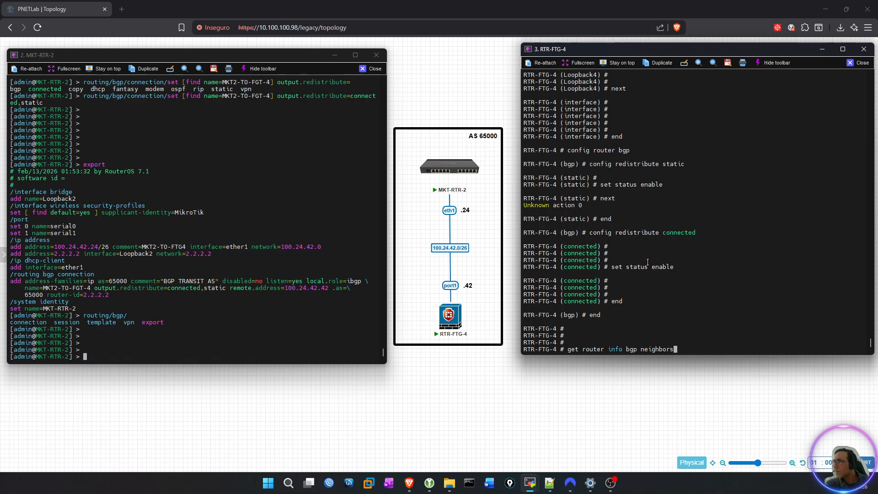
key(BackSpace)
key(BackSpace)
key(BackSpace)
key(BackSpace)
key(BackSpace)
key(BackSpace)
key(BackSpace)
key(BackSpace)
key(BackSpace)
key(Tab)
key(Tab)
key(BackSpace)
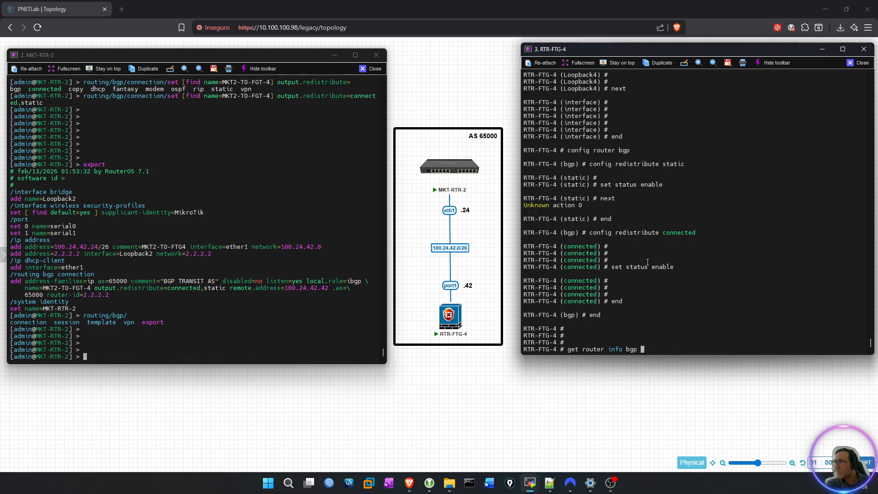
key(question)
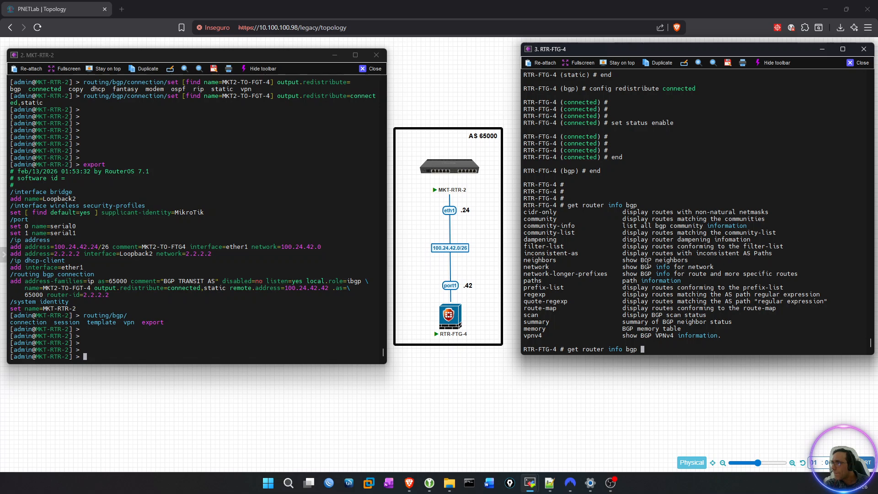
Check the network option's arguments and display the FortiGate's BGP table with get router info bgp network.
text(network)
key(Tab)
key(Tab)
key(question)
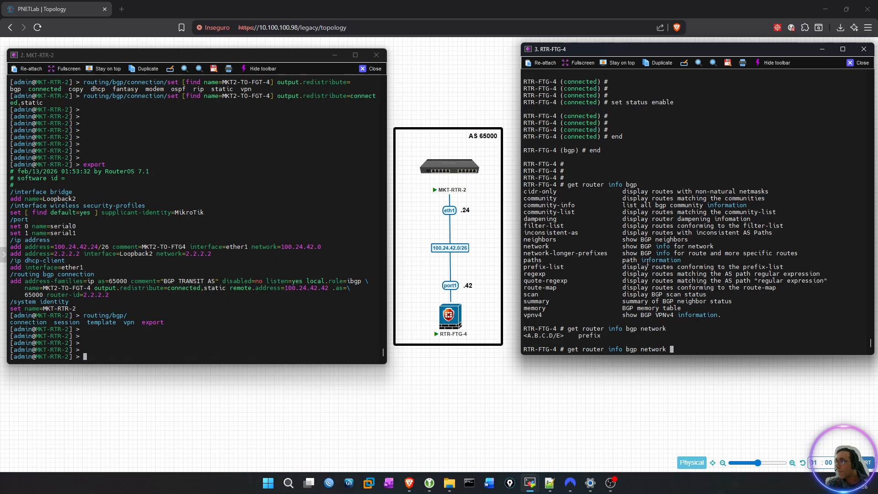
key(Return)
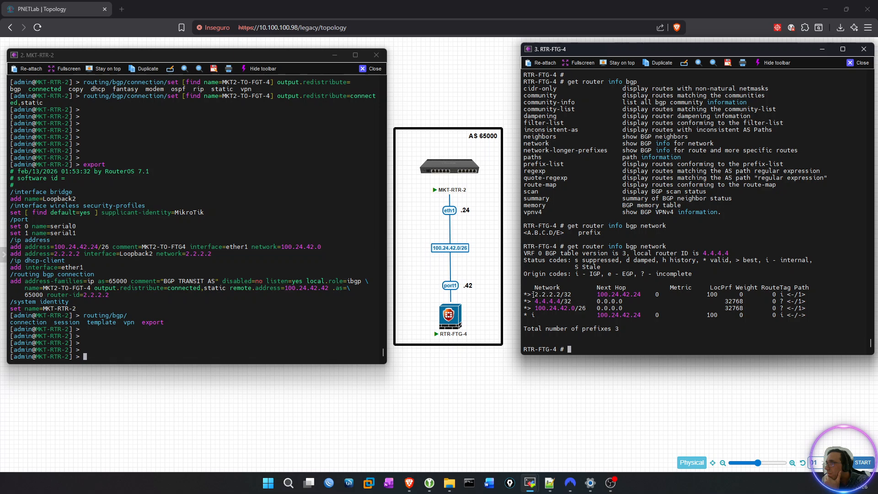
Examine the internal status code, the IGP origin code and the 4.4.4.4/32 entry in the FortiGate's BGP table.
mouse_move(535, 295)
mouse_down()
mouse_move(571, 295)
mouse_move(533, 296)
mouse_up()
drag(763, 261, 809, 260)
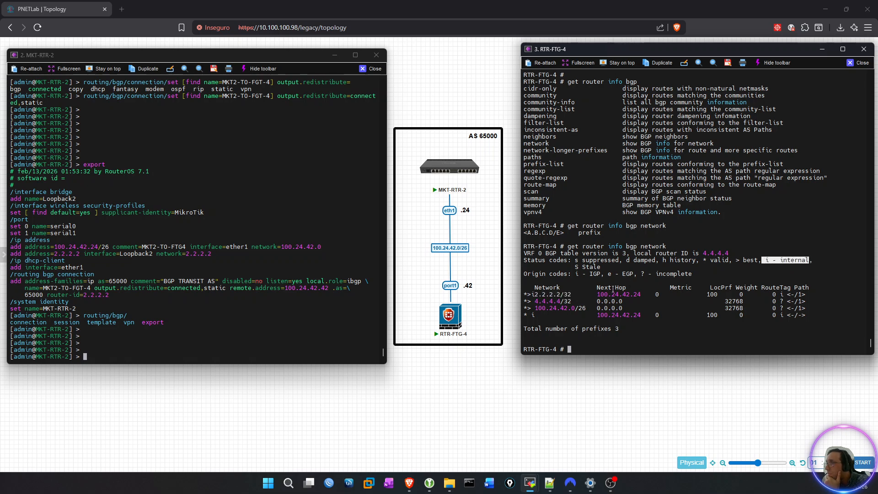
drag(575, 274, 600, 274)
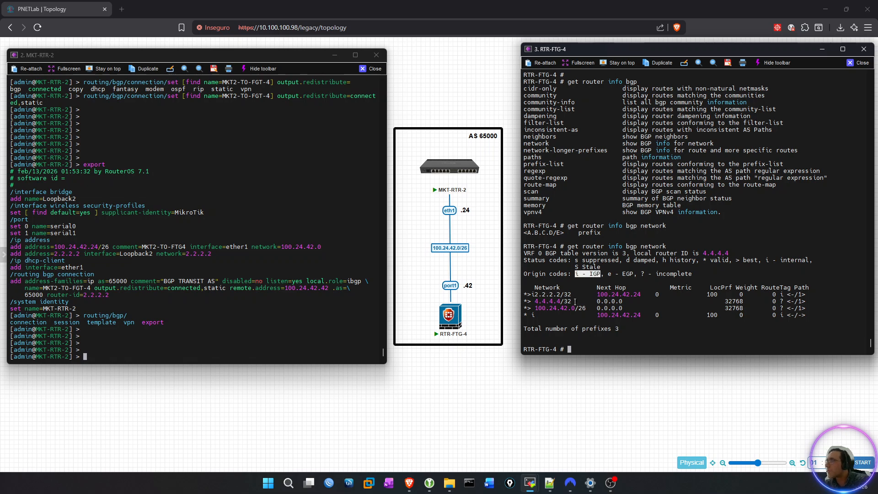
mouse_move(535, 301)
mouse_down()
mouse_move(572, 301)
mouse_move(530, 301)
mouse_up()
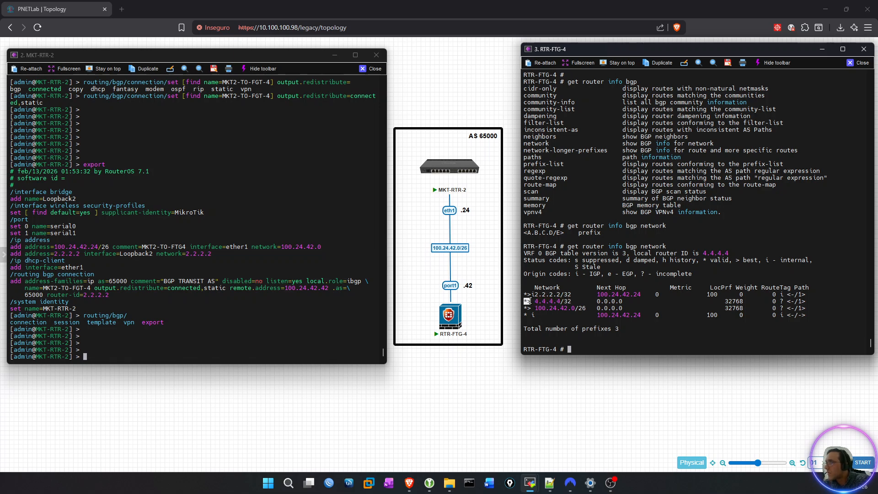
drag(534, 301, 570, 301)
click(607, 319)
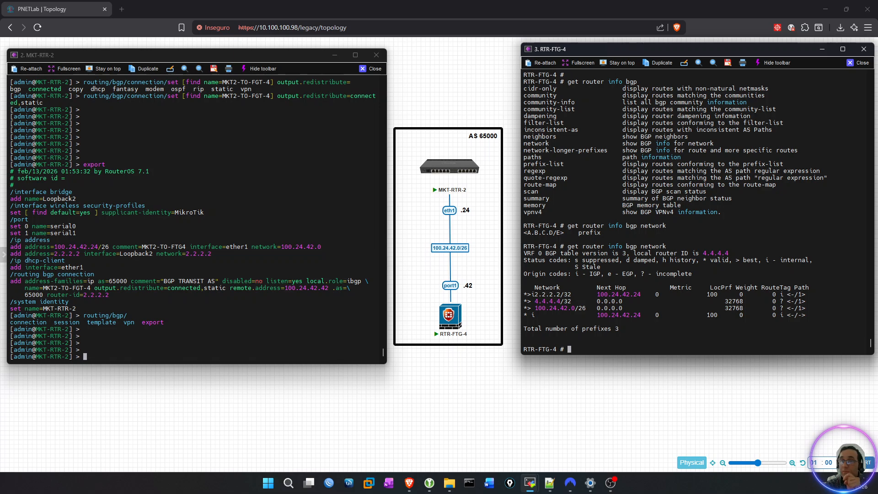
Switch to the MKT-RTR-2 console and display its routing table with routing/route/print.
click(193, 267)
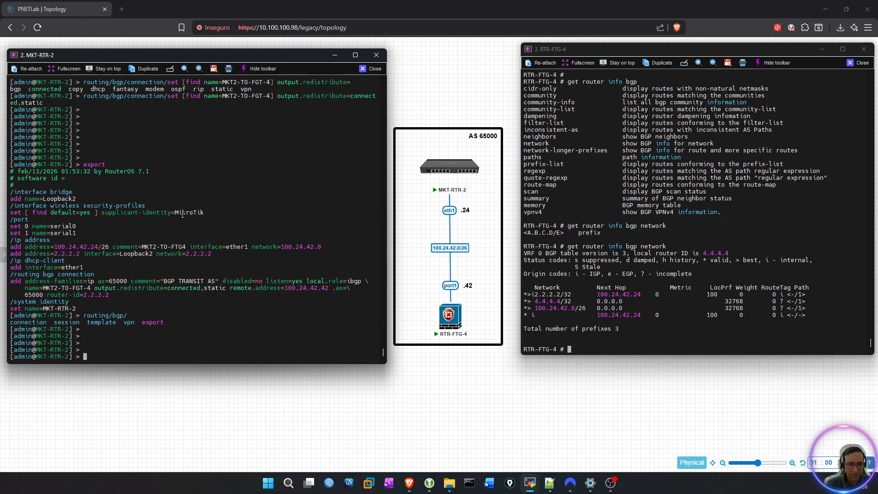
text(routing/)
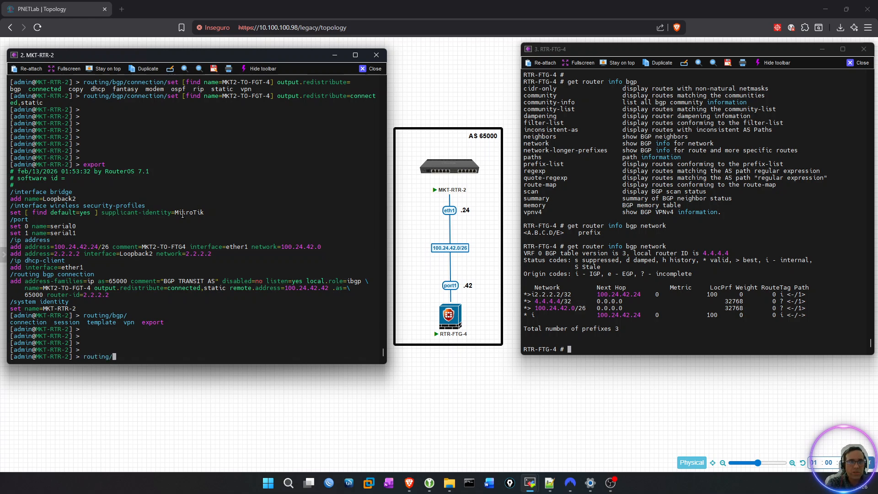
text(route/print)
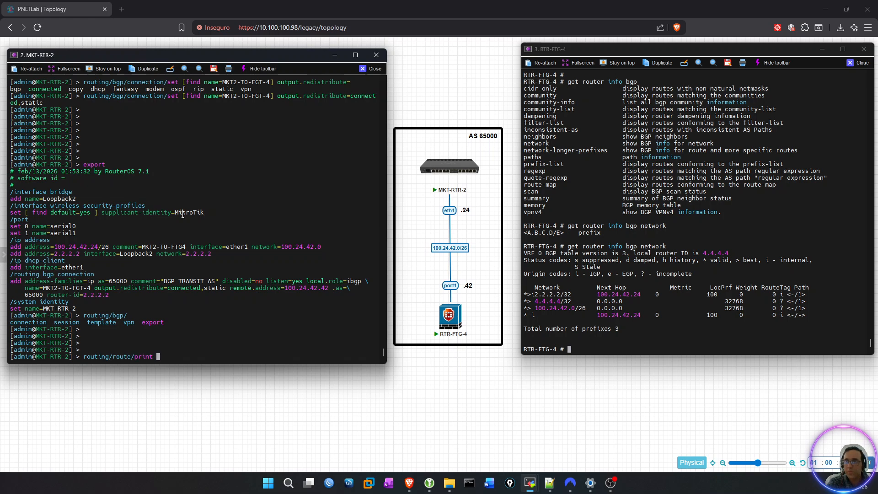
key(Return)
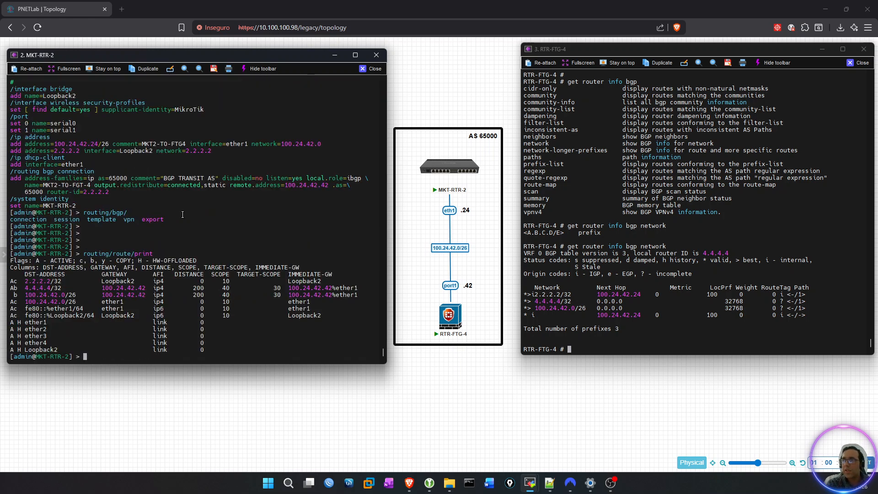
Examine the 4.4.4.4/32 route on MKT-RTR-2 and compare its flags with the active and b entries in the legend.
double_click(36, 287)
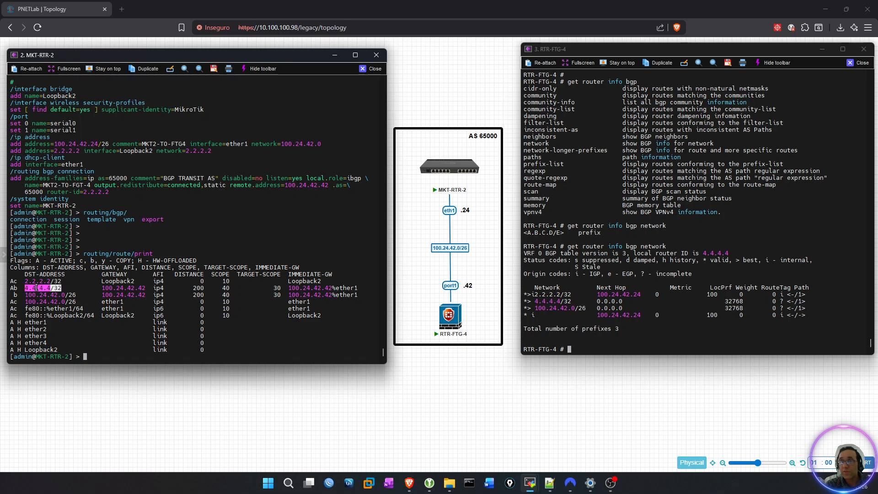
double_click(14, 288)
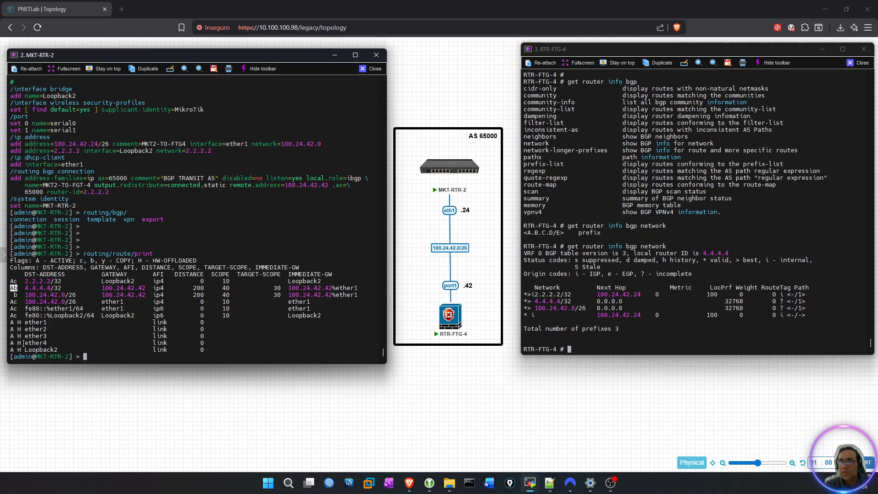
drag(35, 261, 71, 261)
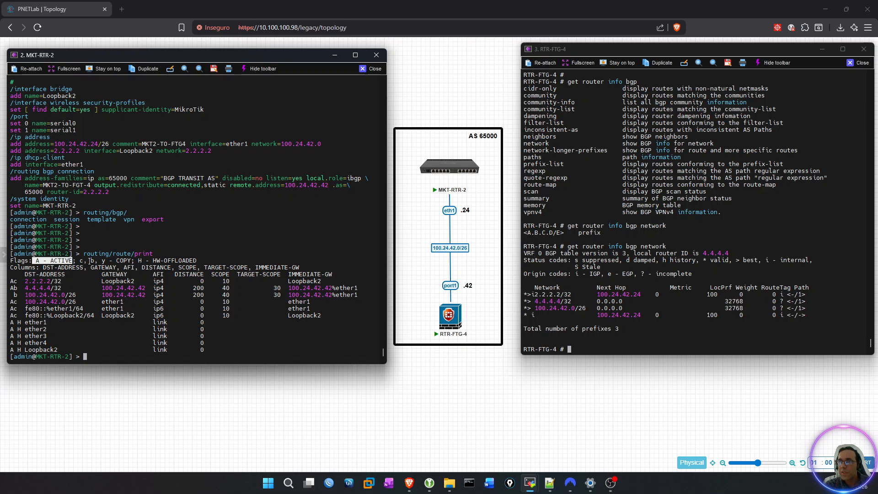
double_click(92, 262)
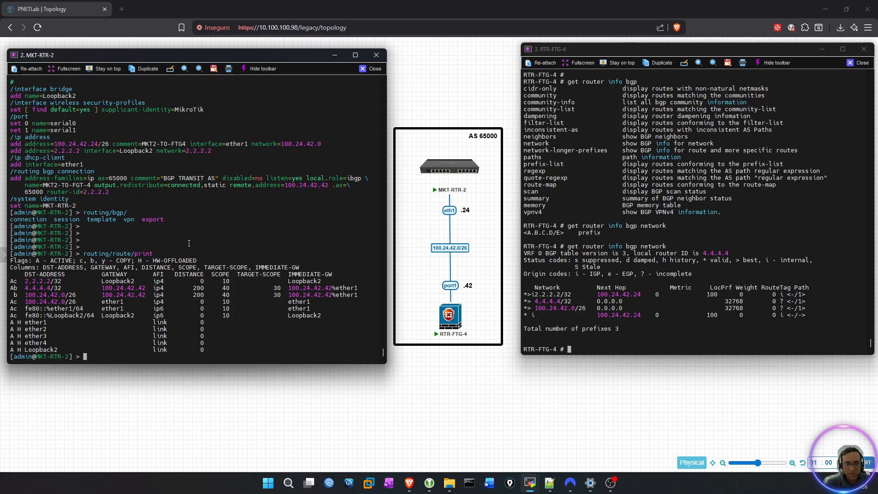
Ping 4.4.4.4 from MKT-RTR-2 with ping address=4.4.4.4.
key(Return)
key(Return)
key(Return)
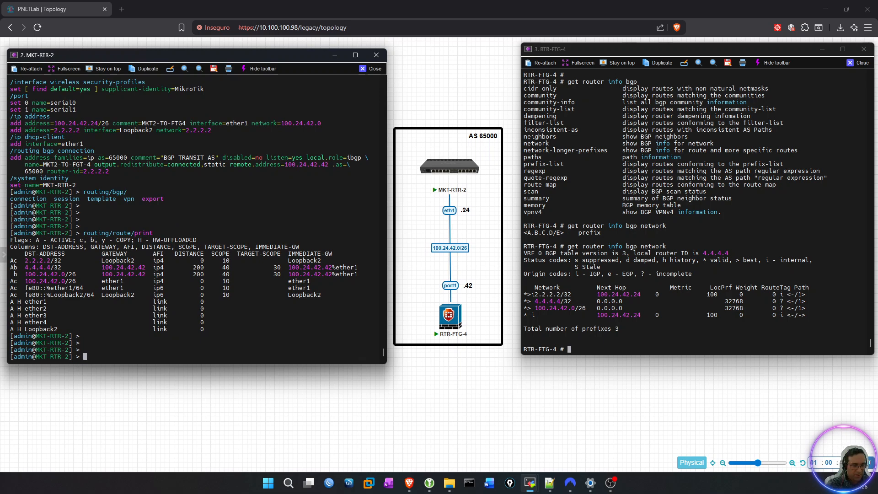
text(ping )
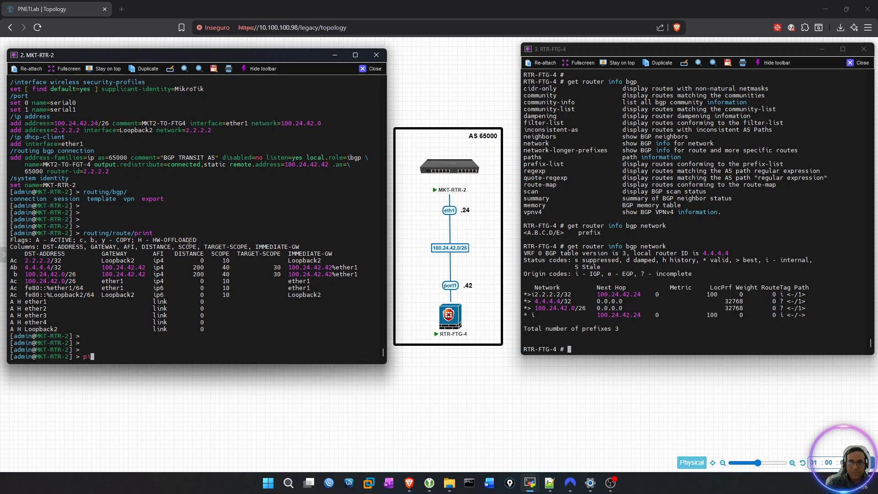
text(add)
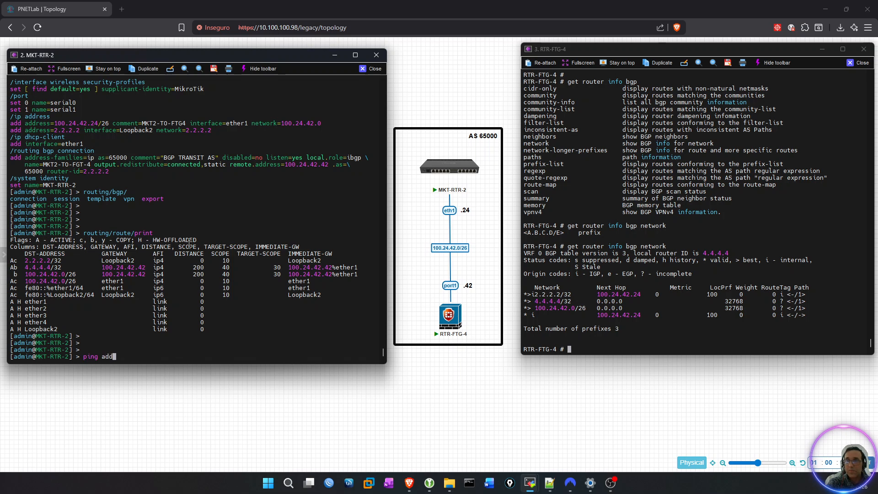
text(ress=4.4.4.4)
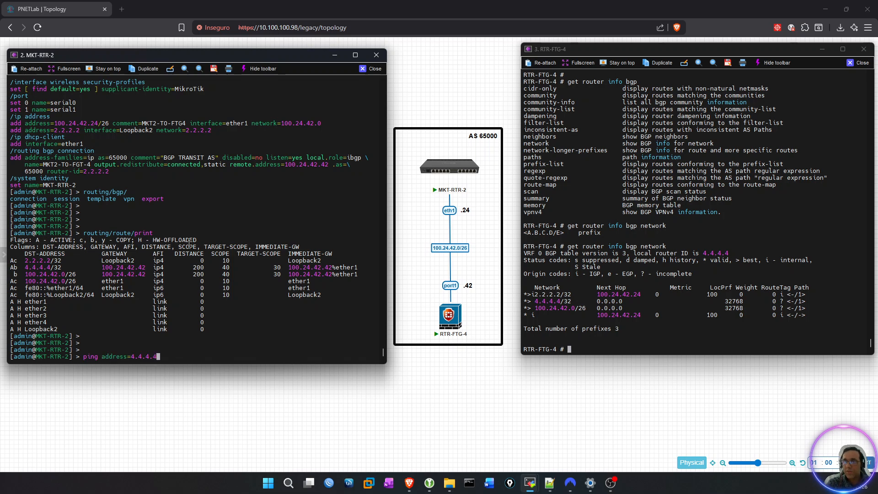
key(Return)
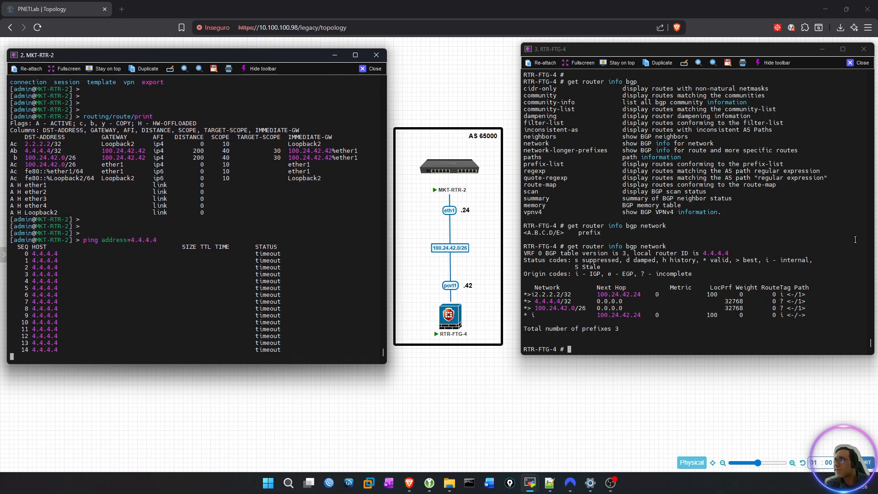
Switch to the RTR-FTG-4 console and enter its firewall address configuration with config firewall address.
click(856, 240)
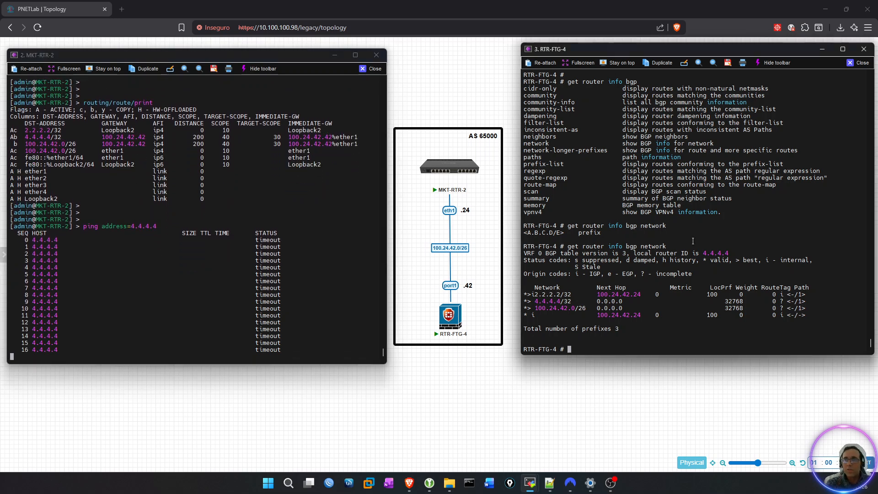
key(Return)
key(Return)
key(Return)
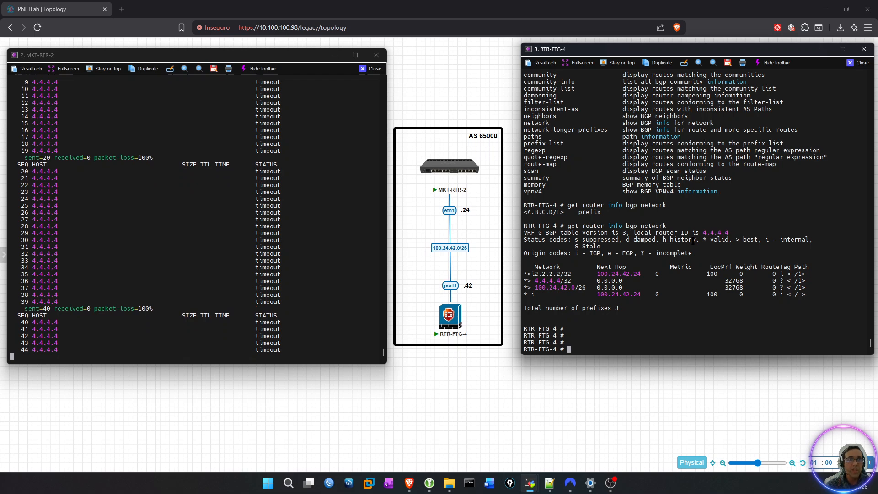
text(config )
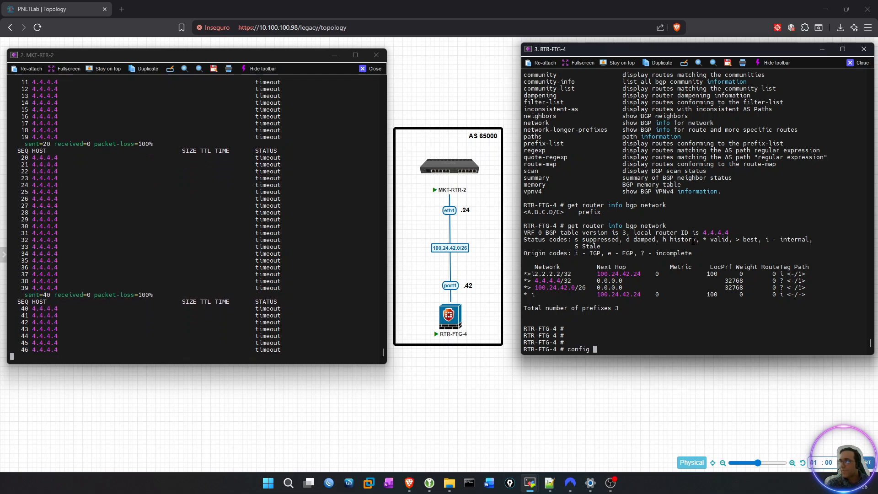
text(firewall address)
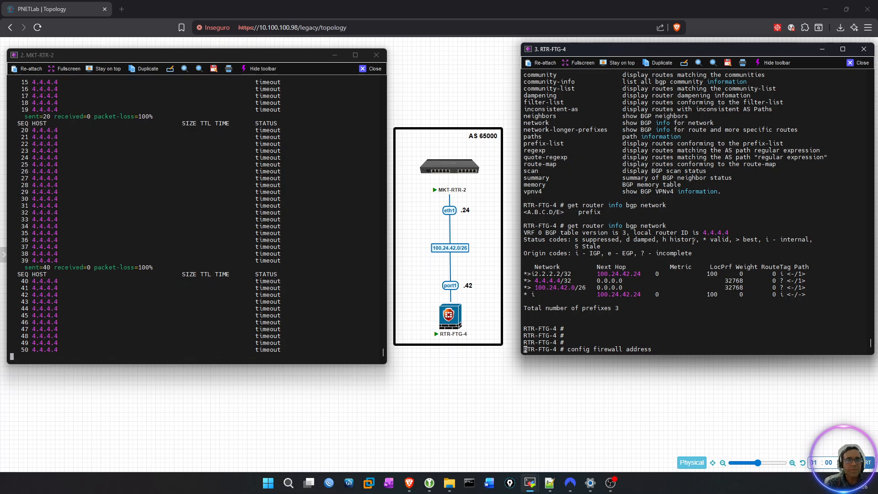
key(Return)
key(Return)
key(Return)
key(Return)
Create a firewall address entry named loopback4-ip.
text(e)
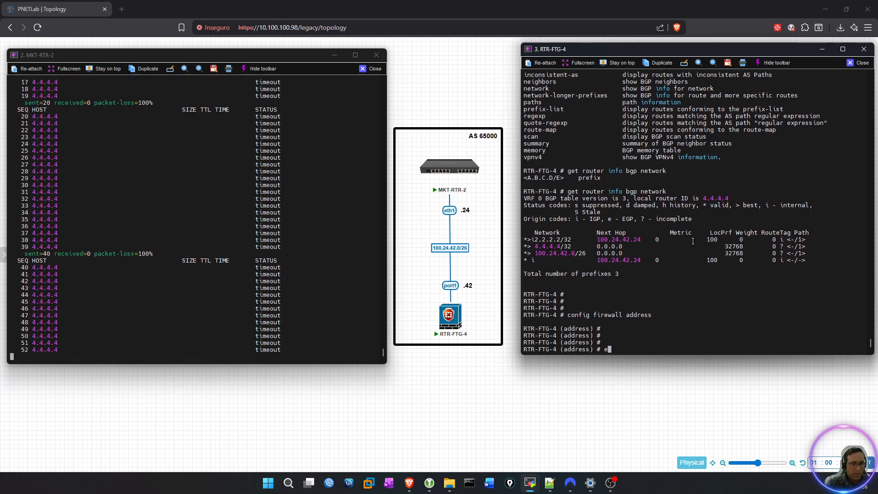
text(dit L)
key(BackSpace)
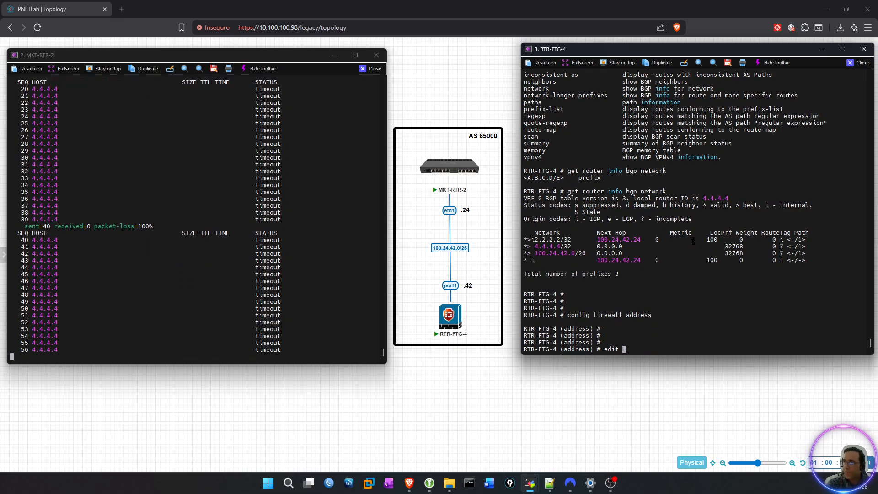
text(loop)
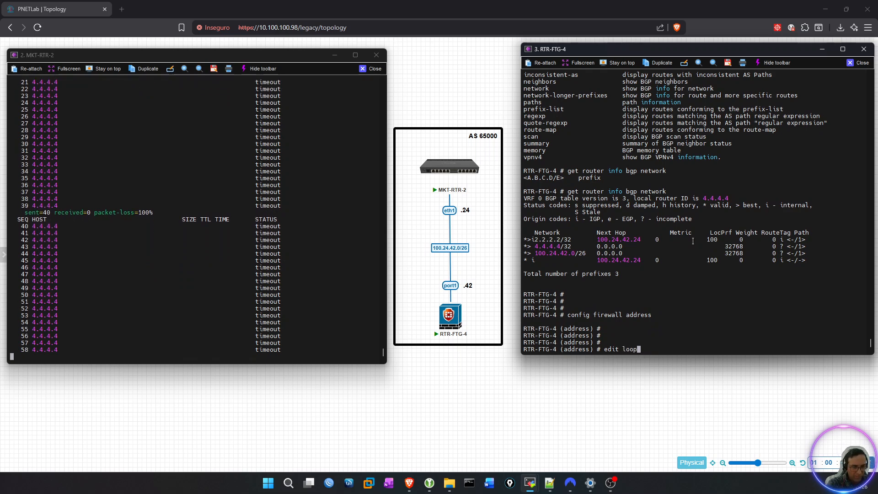
text(back4-ip)
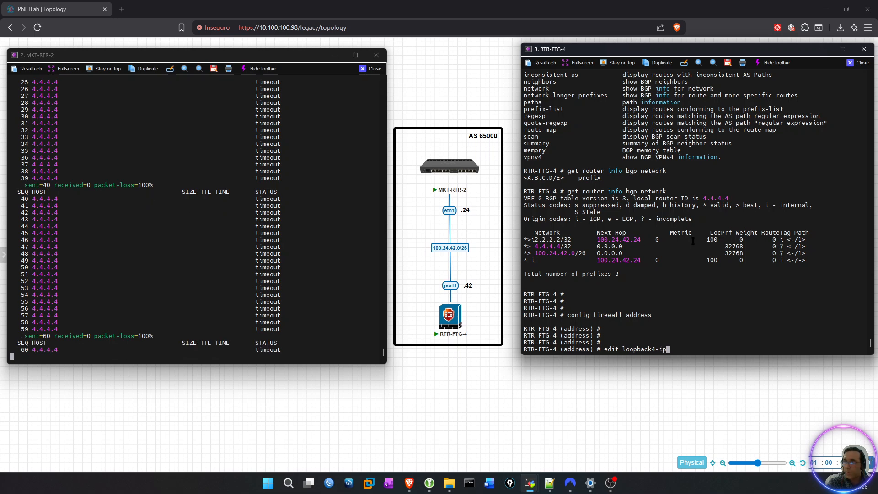
key(Return)
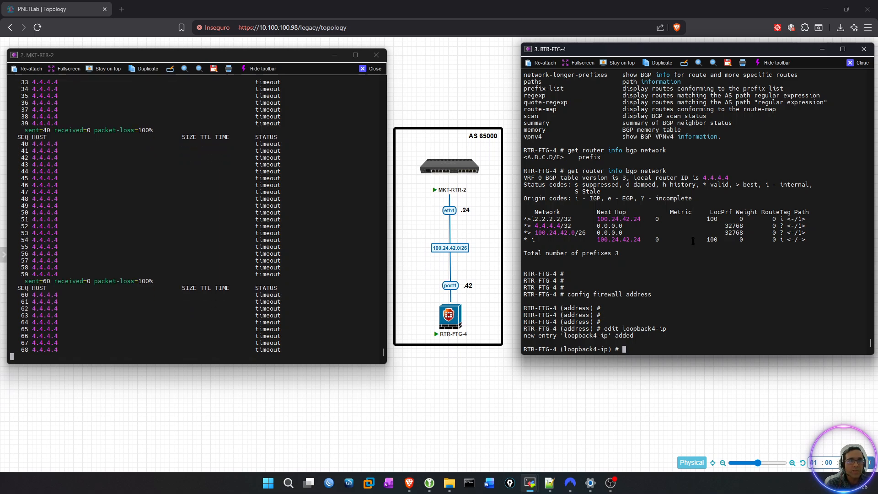
List the options that the set command accepts for the loopback4-ip address entry.
text(set subnet)
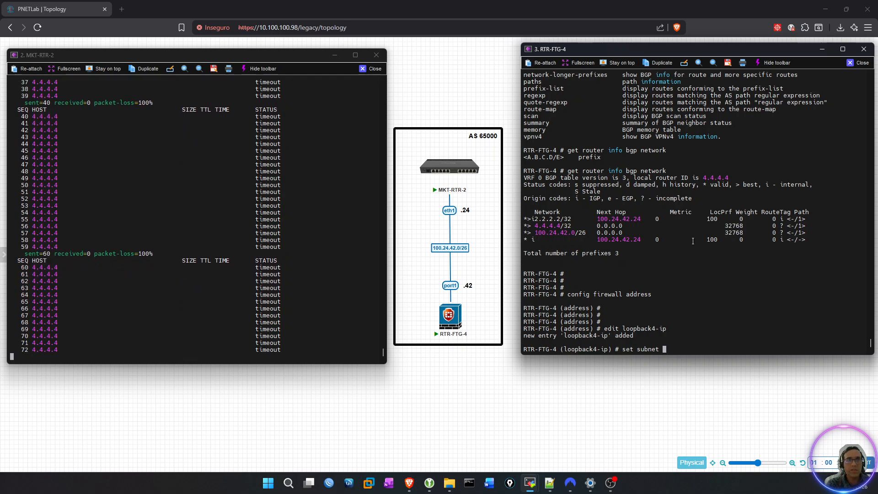
key(BackSpace)
key(BackSpace)
key(BackSpace)
key(BackSpace)
key(BackSpace)
key(BackSpace)
key(BackSpace)
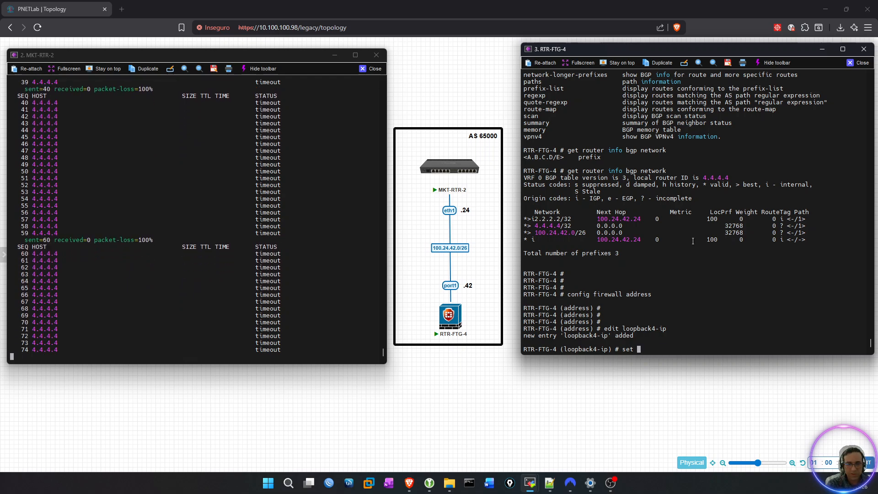
key(question)
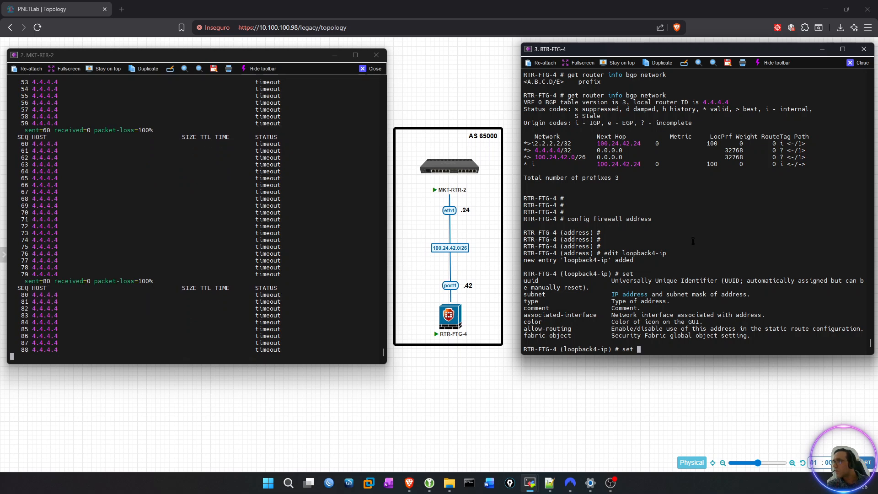
Set the loopback4-ip subnet to 4.4.4.4 255.255.255.255 and save the address entry with end.
text(subnet )
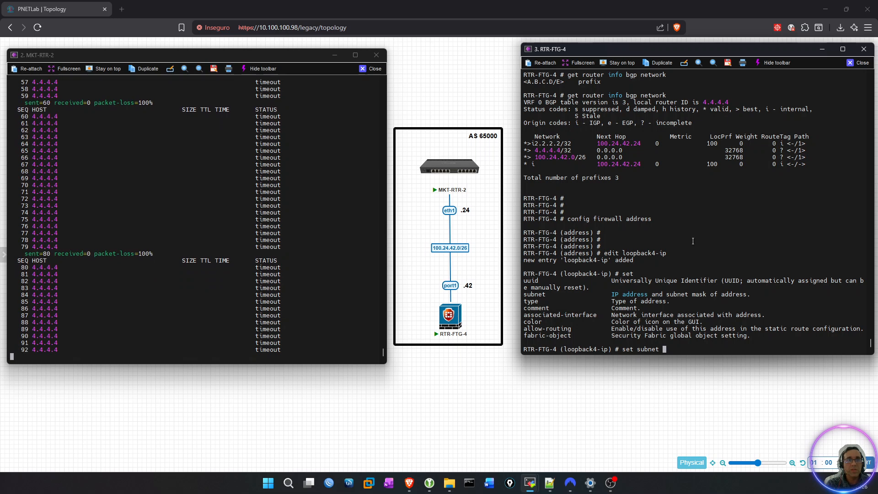
text(4.4.4.4)
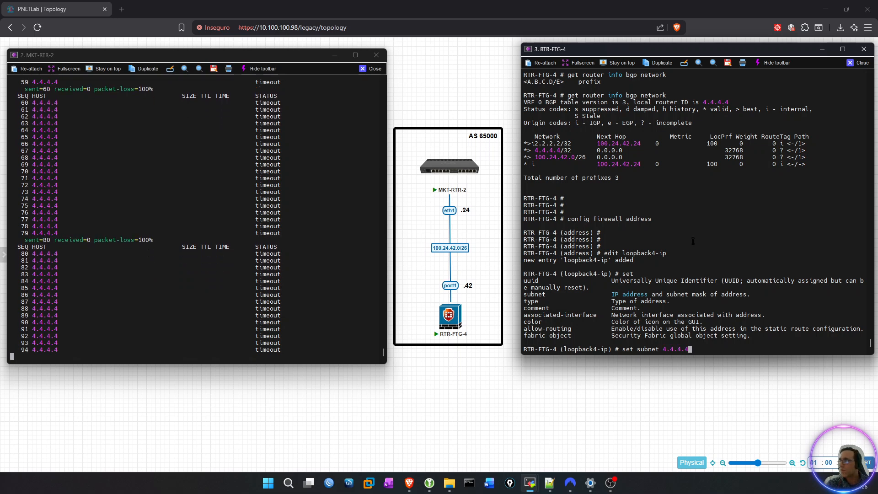
text( 255.255.255.255)
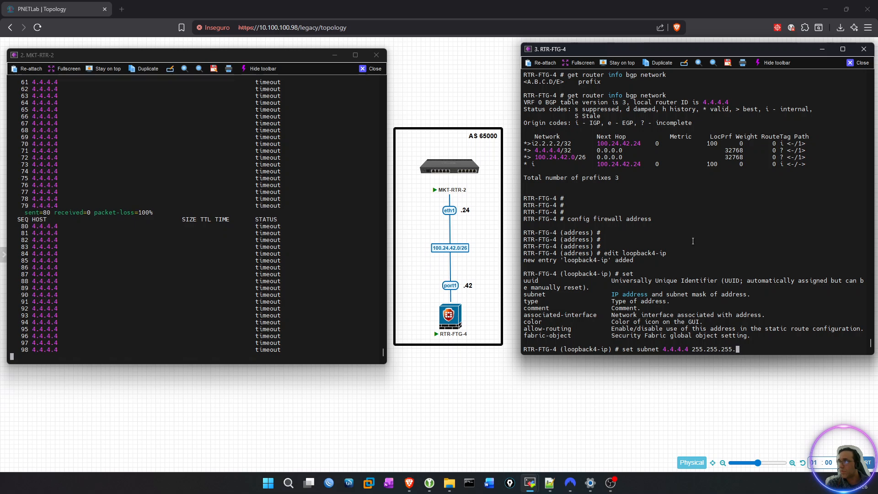
key(Return)
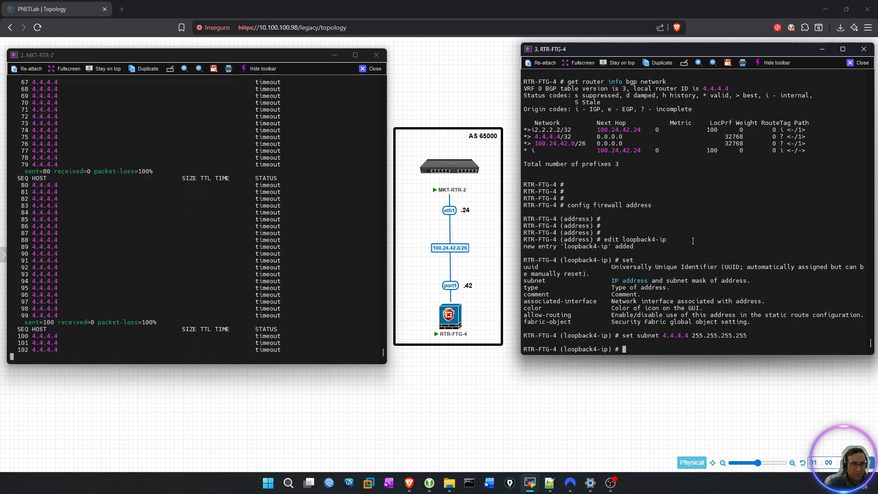
text(end)
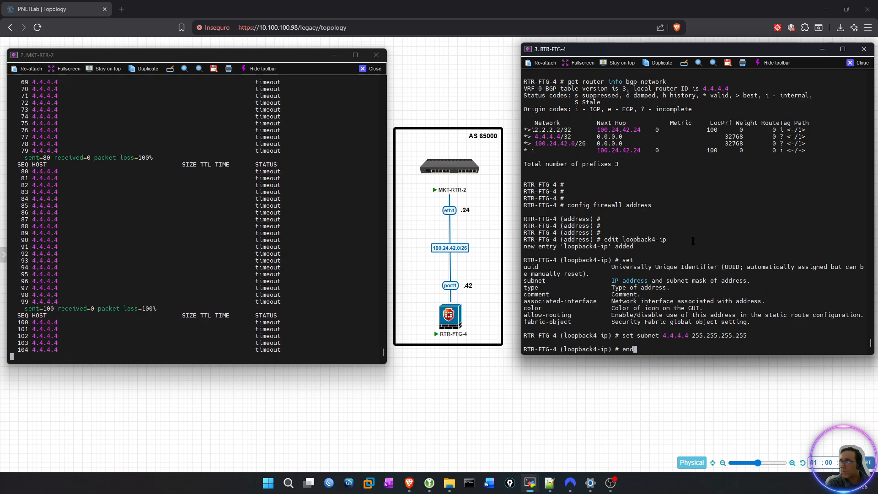
key(Return)
key(Return)
key(Return)
key(Return)
key(Return)
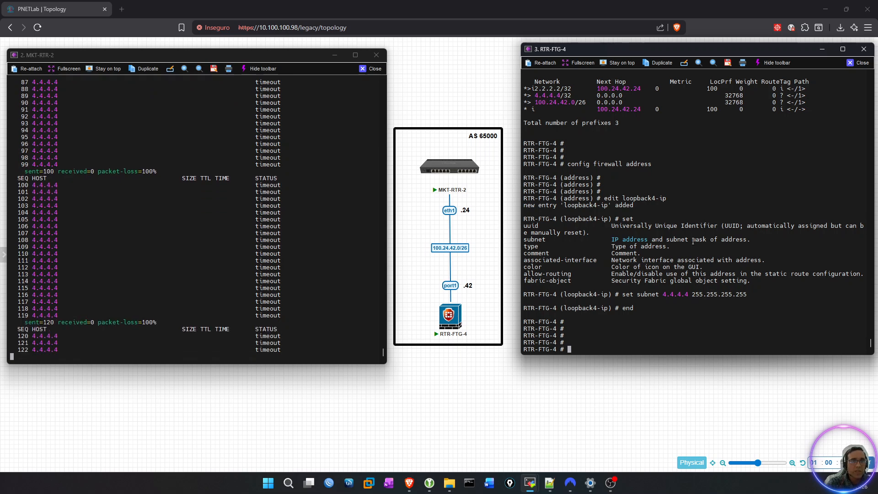
Enter the firewall policy configuration with config firewall policy and show the existing policies.
text(config firewall )
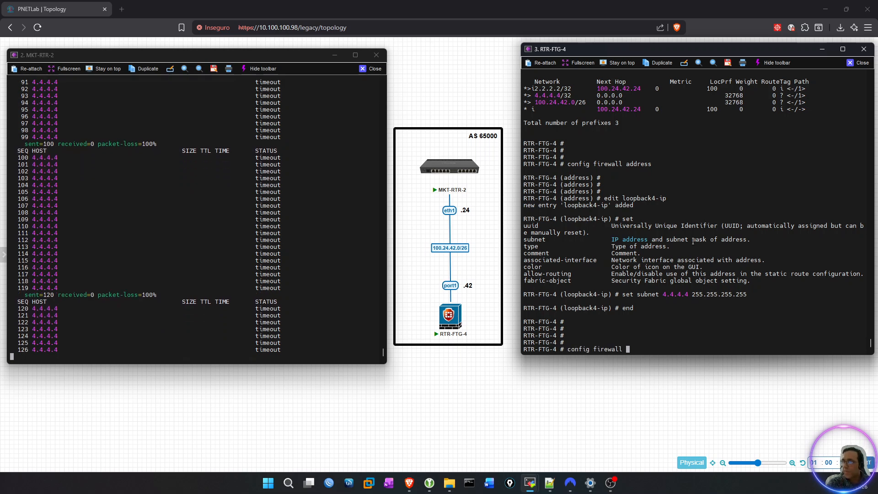
text(ru)
key(BackSpace)
key(BackSpace)
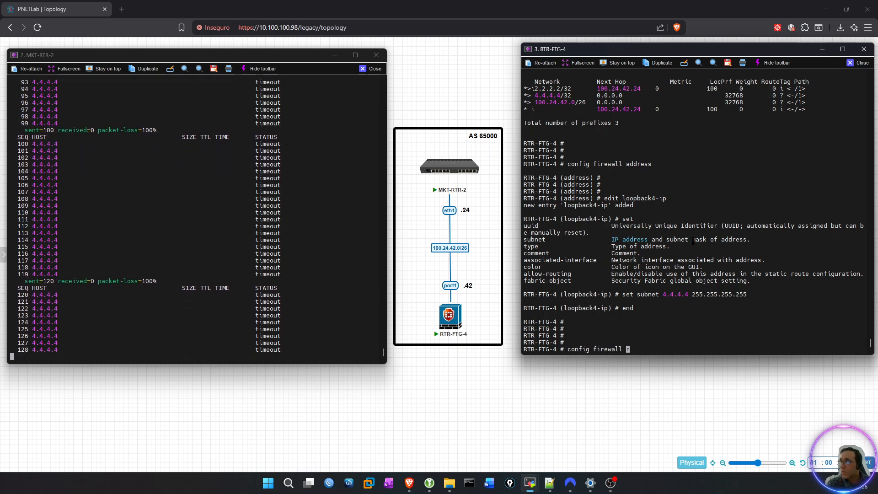
text(policy)
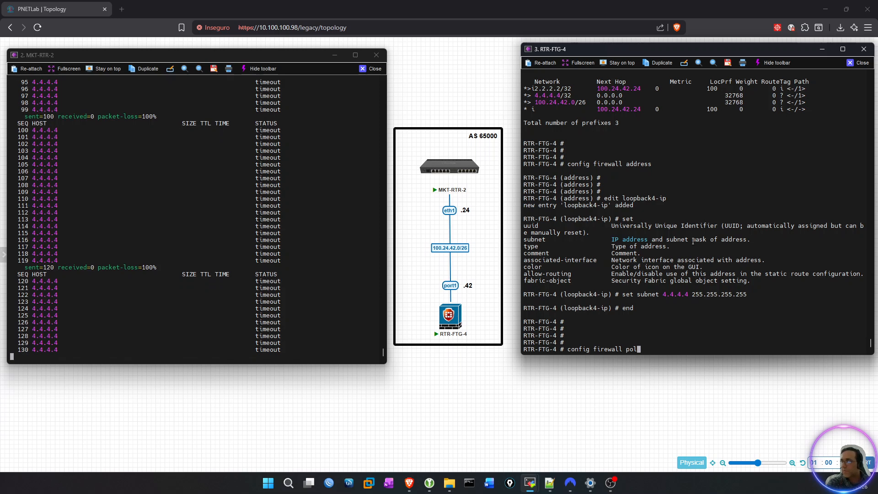
key(Return)
key(Return)
key(Return)
key(Return)
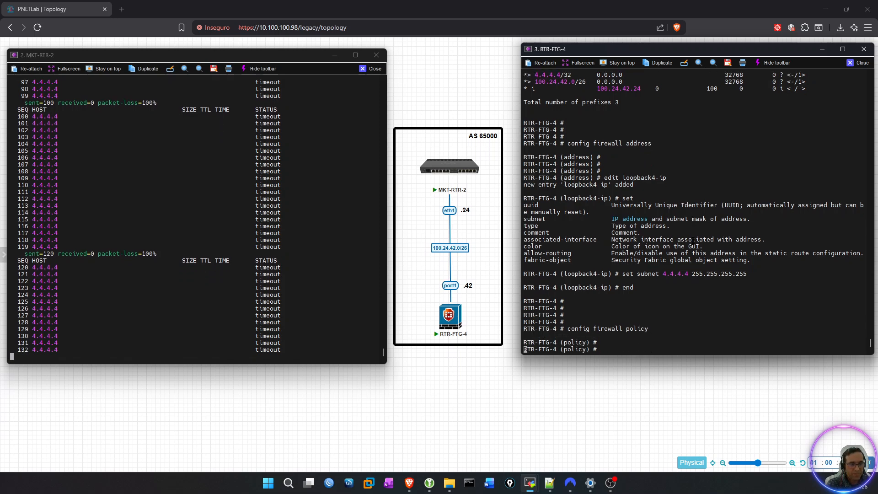
text(show)
key(Return)
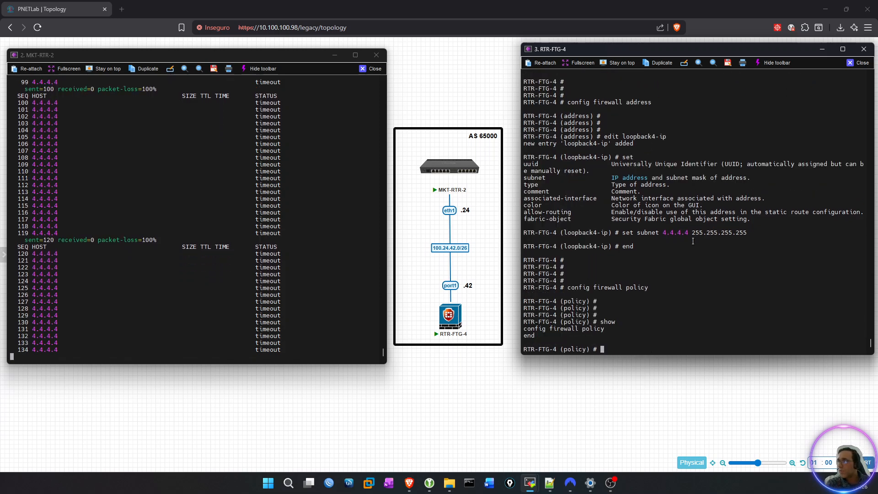
Create firewall policy entry 1 and set its name to "ALLOW_PORT1_TO_LOOPBACK4".
text(edit 1)
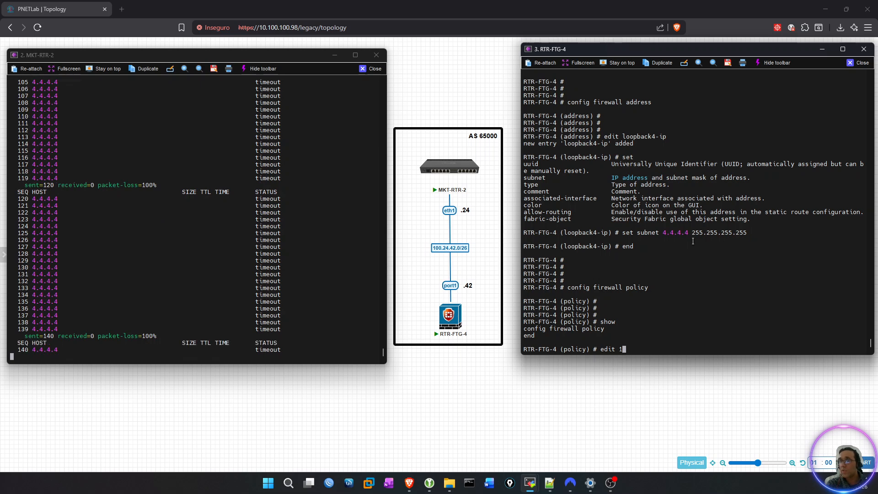
key(Return)
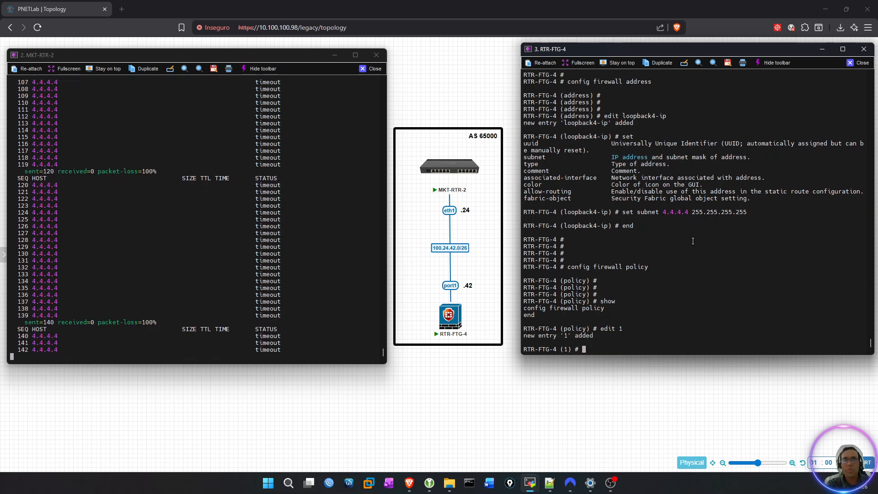
text(set )
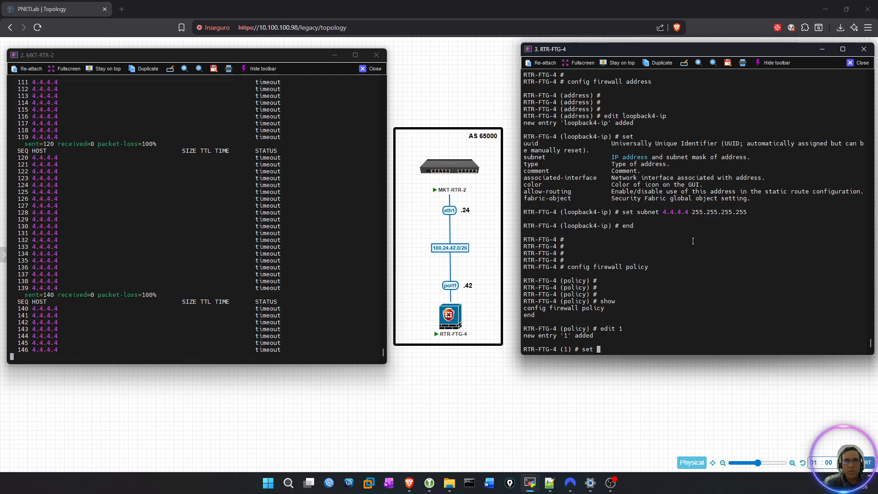
text(name )
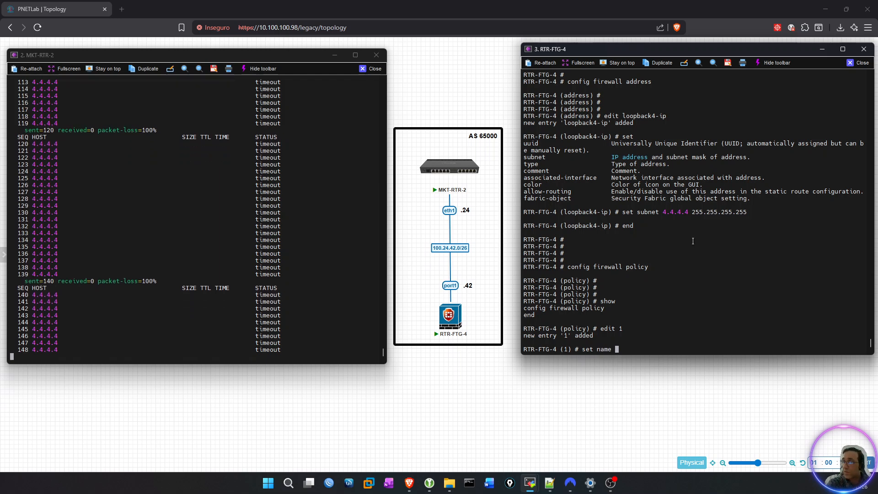
text("ALLOW)
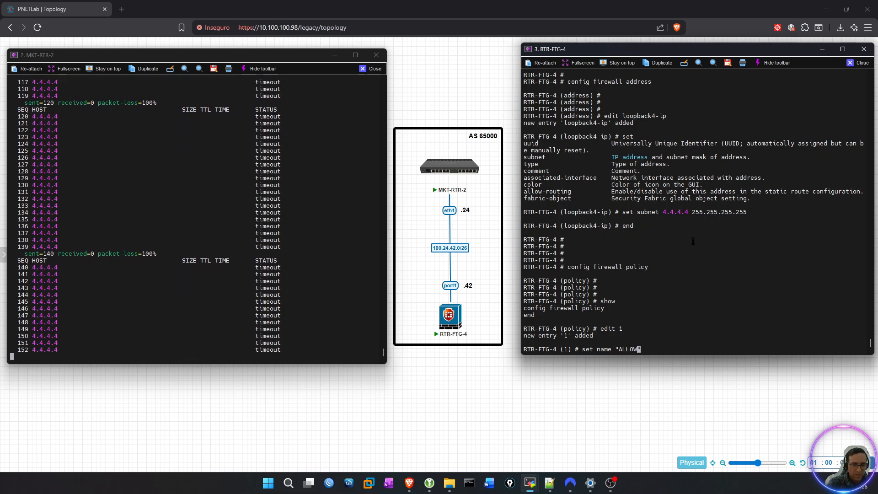
text(_PORT1)
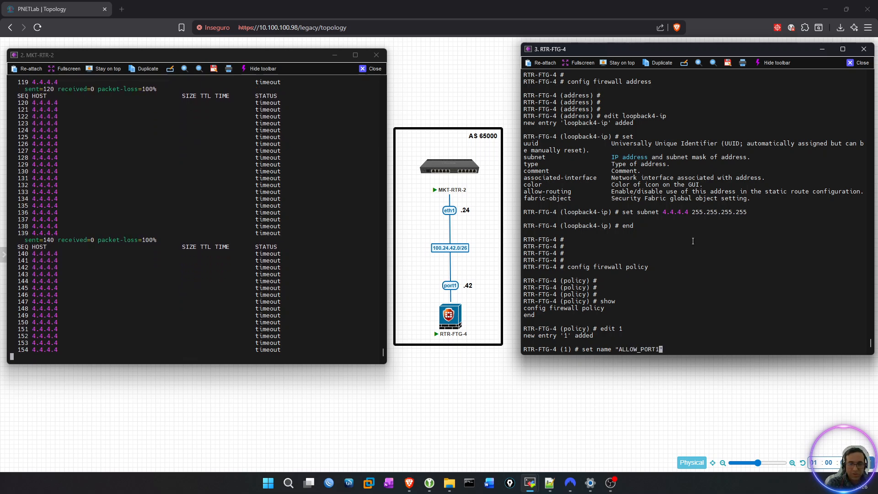
text(_TO)
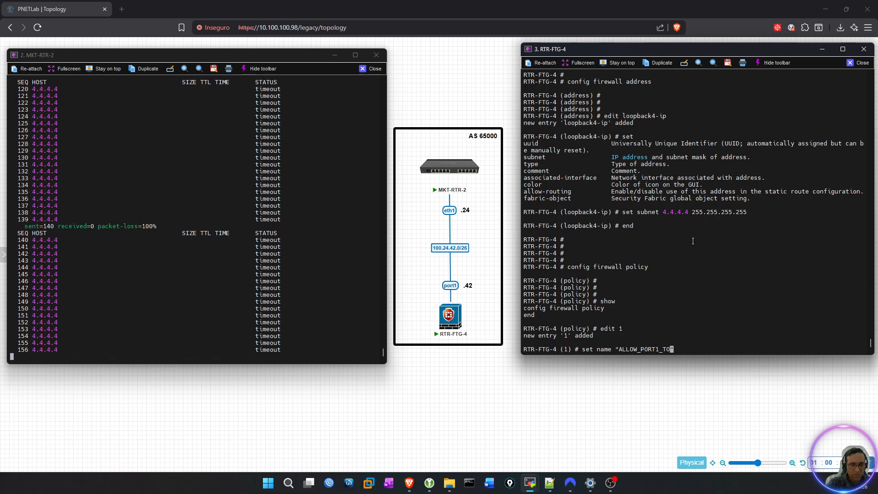
text(_L)
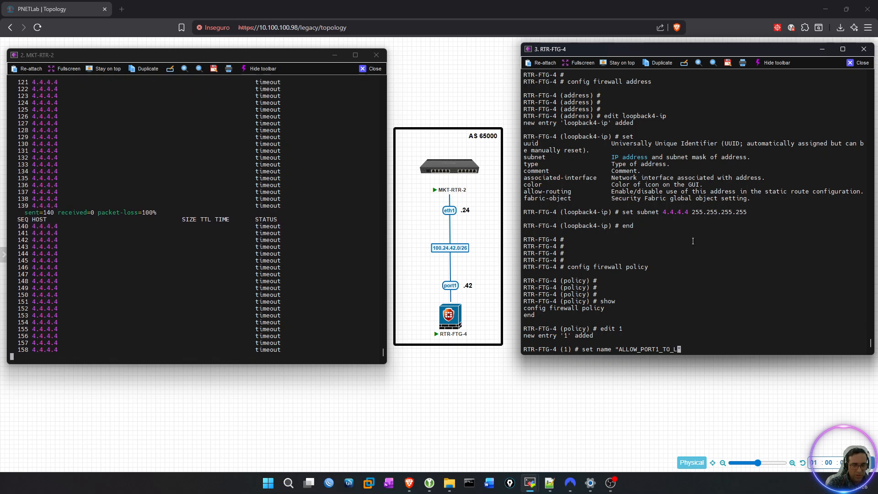
text(OOPBAK)
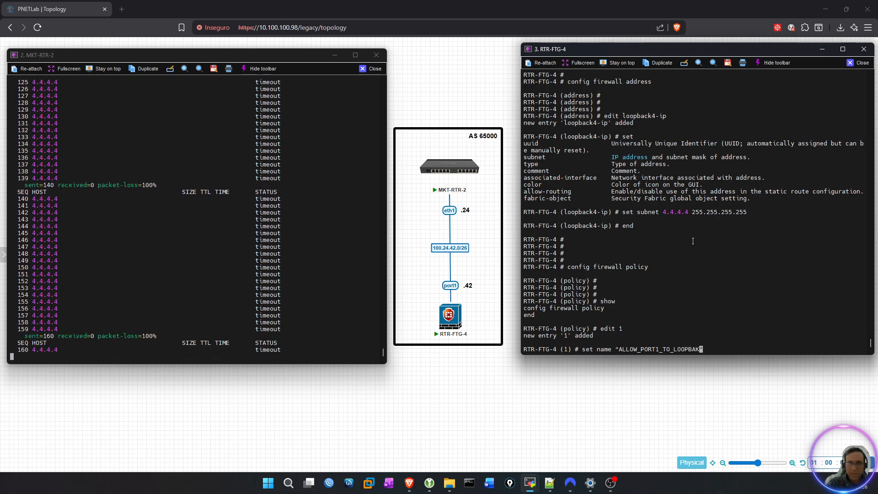
key(BackSpace)
text(CK4)
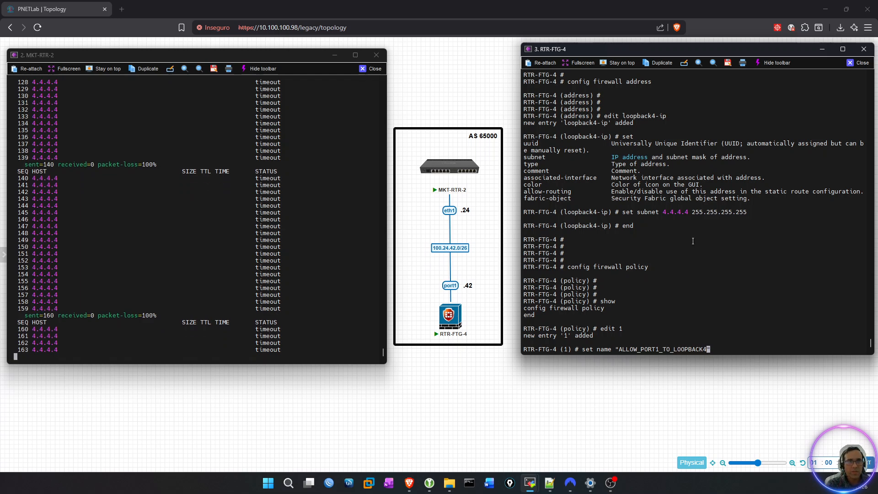
key(Return)
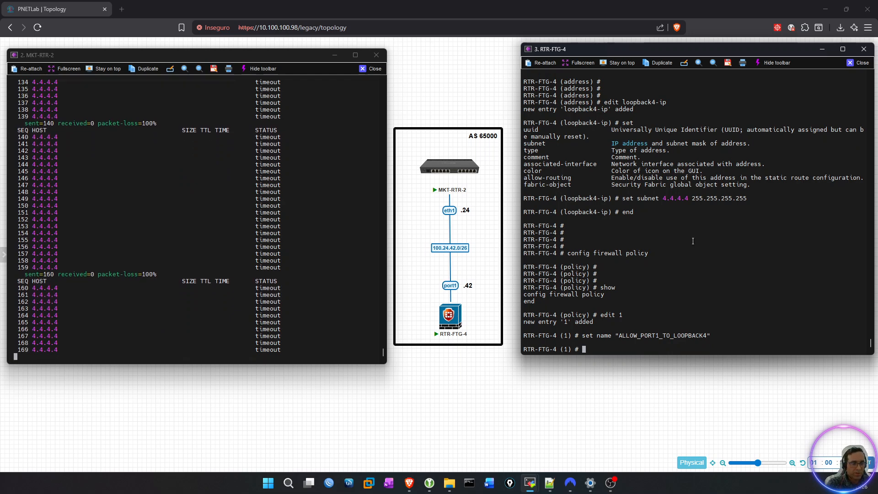
Set the source interface (srcintf) of firewall policy 1 to port1.
text(set srcintf)
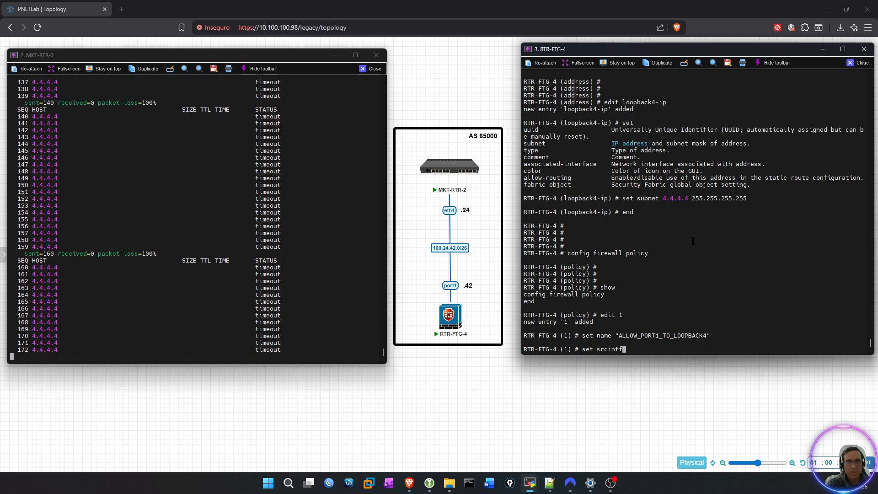
text( fortilink)
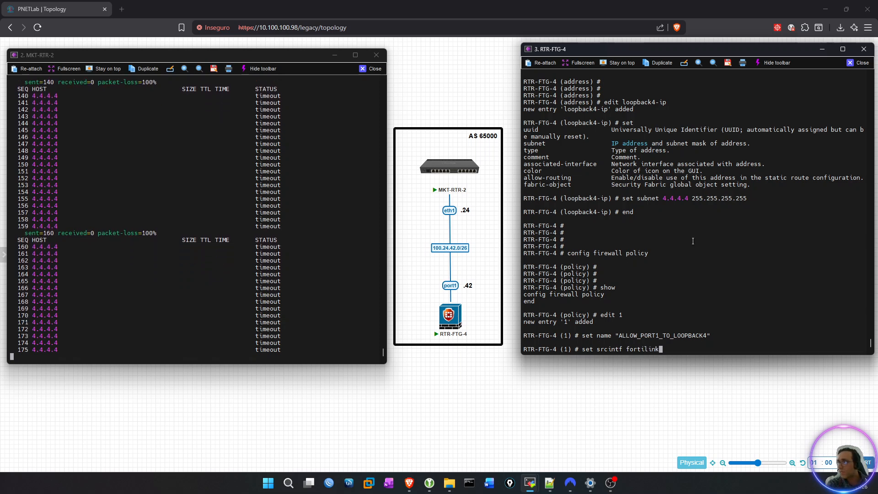
key(Tab)
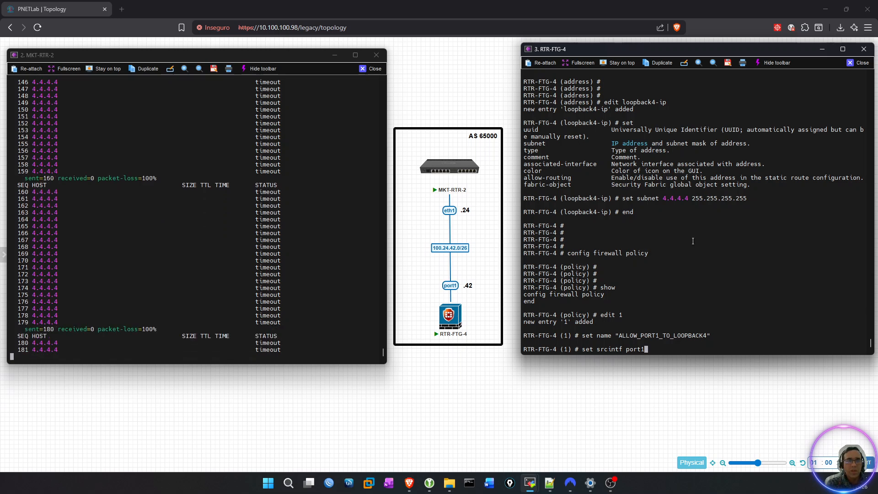
key(Return)
key(Return)
key(Return)
Set the destination interface (dstintf) of firewall policy 1 to Loopback4.
text(s)
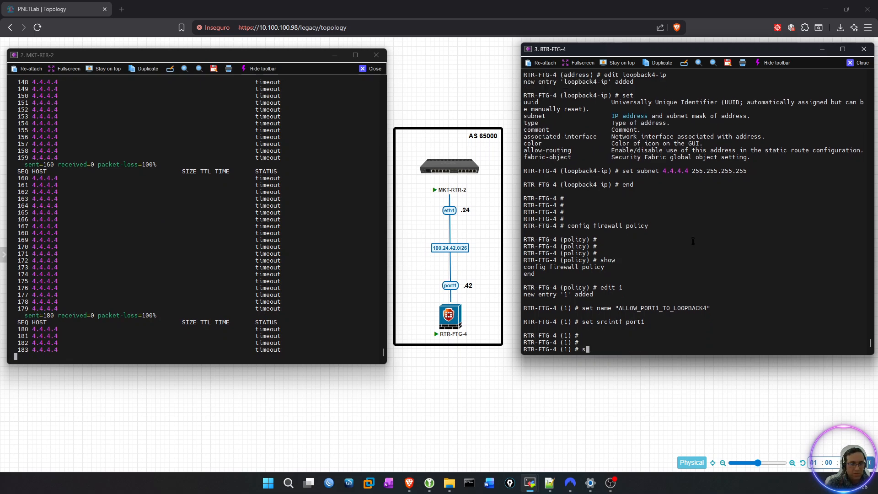
text(et dst)
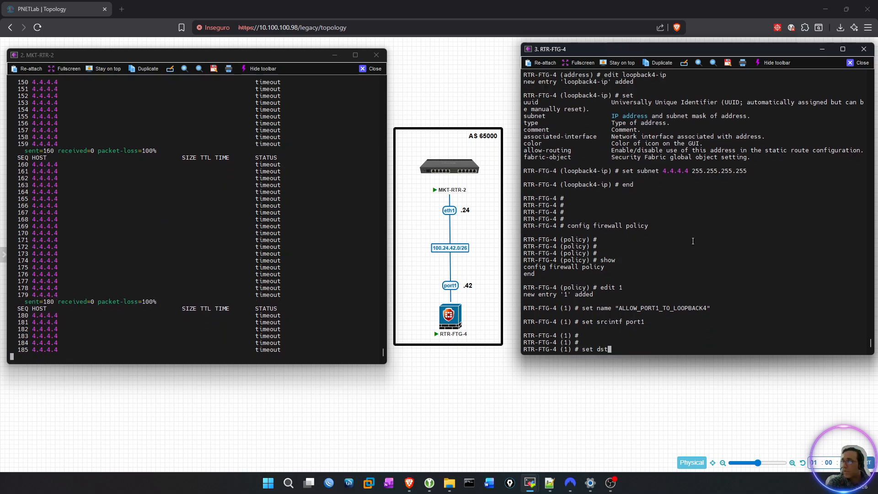
text(intf )
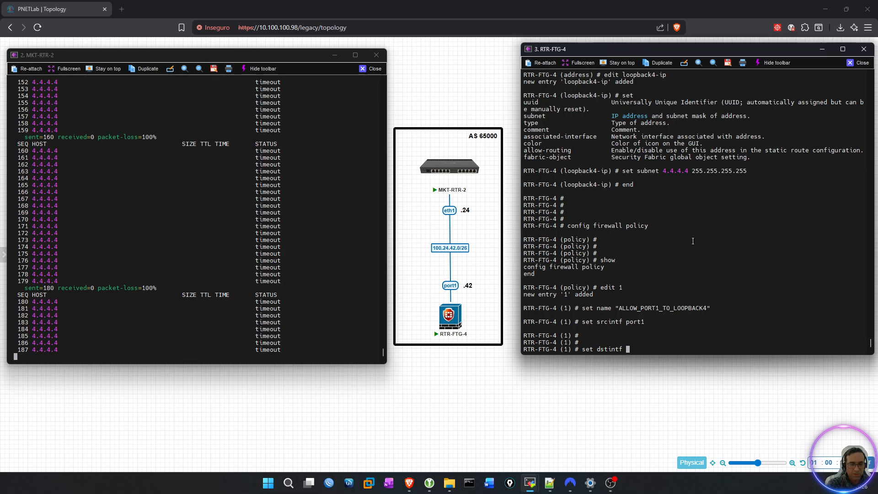
text(Loopback4)
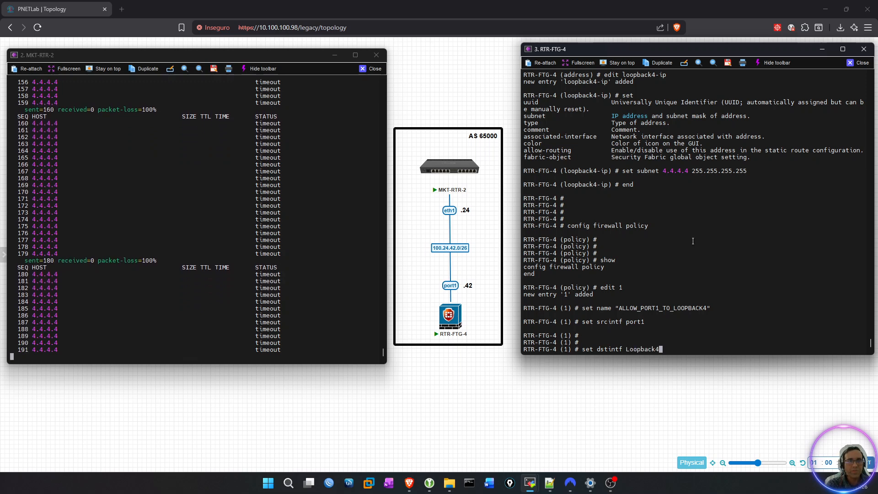
key(Return)
key(Return)
Set the source address (srcaddr) of firewall policy 1 to "all".
text(st)
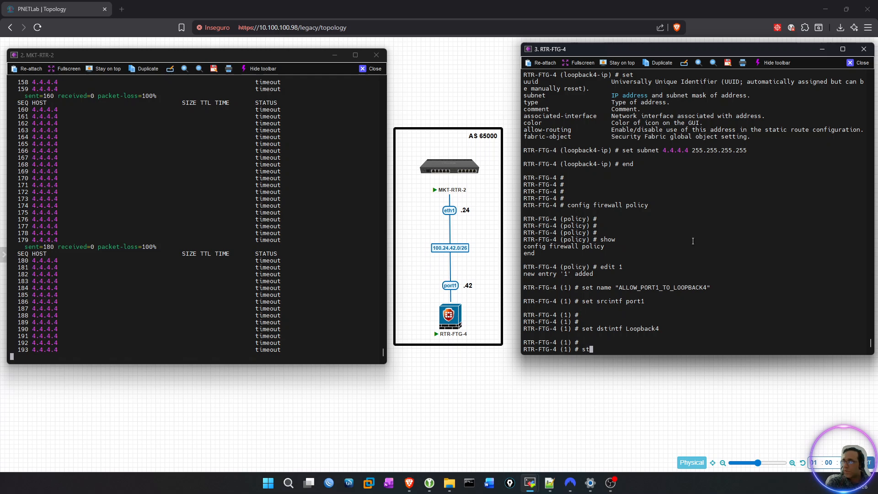
key(BackSpace)
text(et sr)
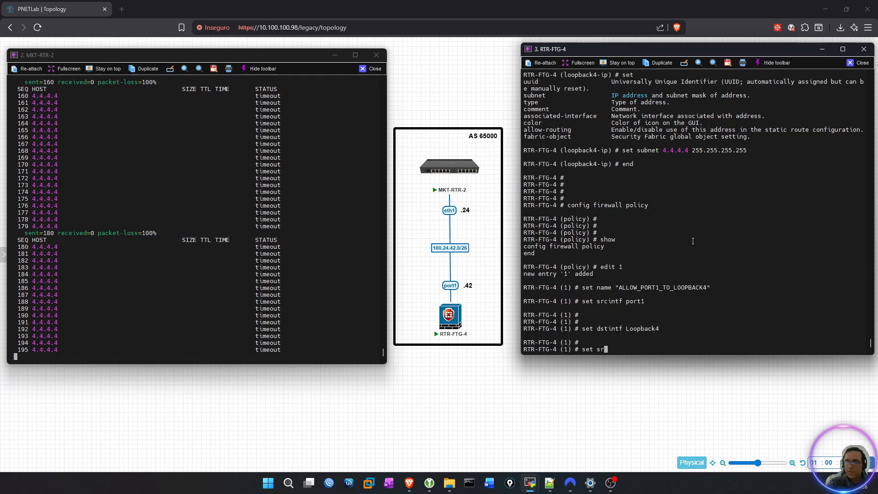
text(cintf)
key(BackSpace)
key(BackSpace)
key(BackSpace)
key(BackSpace)
text(addr)
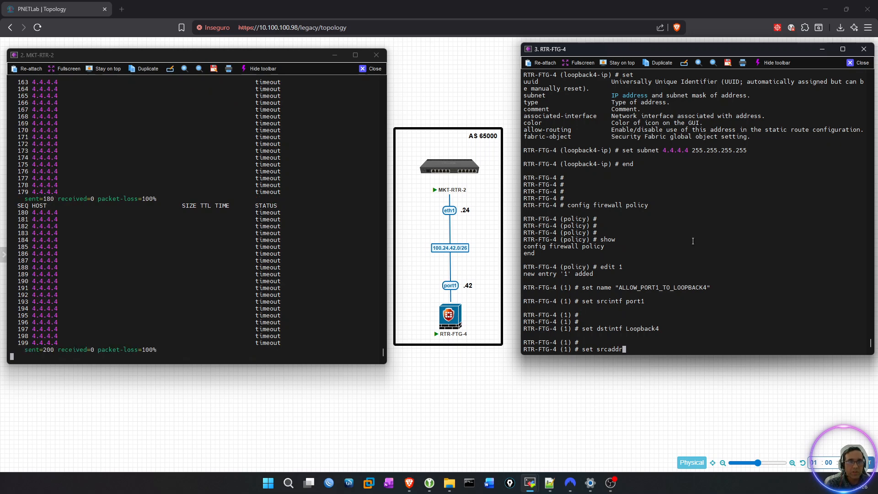
text( "")
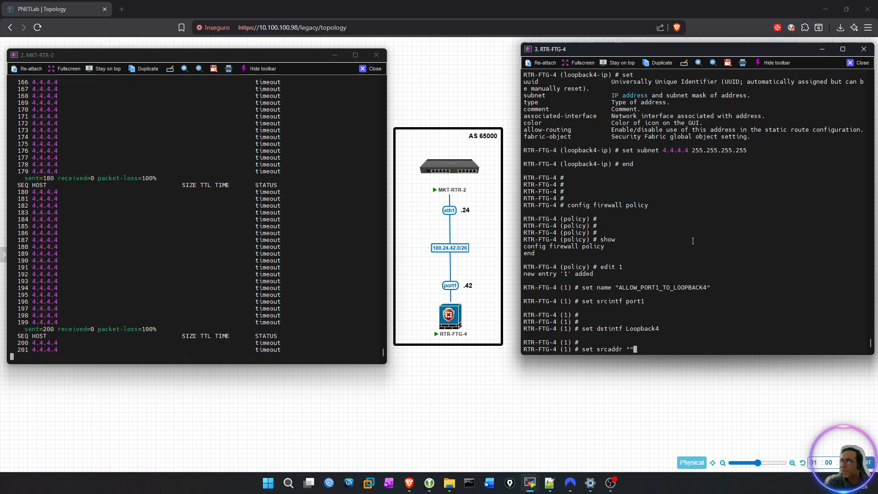
key(Left)
text(al)
text(")
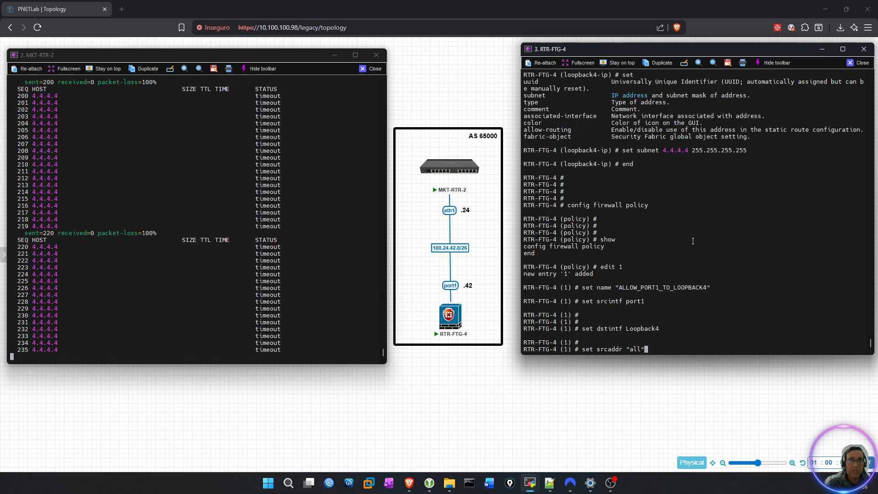
key(Return)
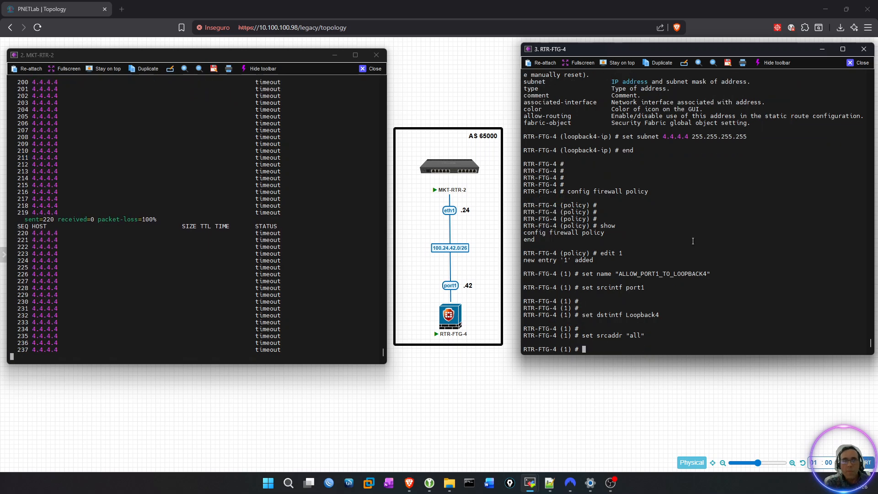
key(Return)
key(Return)
key(Return)
key(Return)
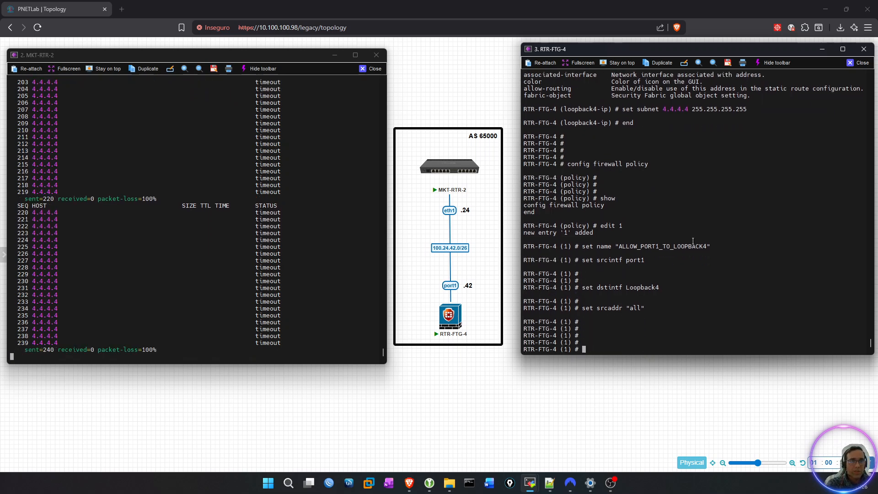
Set the destination address (dstaddr) of firewall policy 1 to the "loopback4-ip" address entry.
text(set)
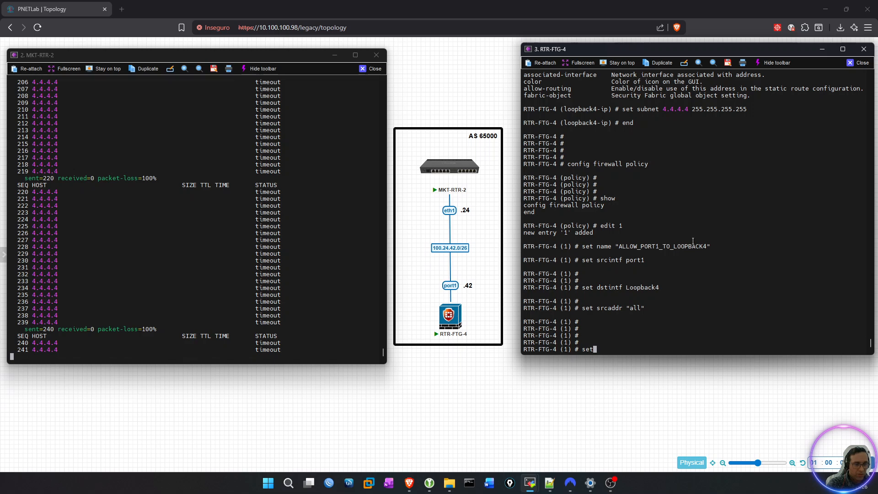
text( dsta)
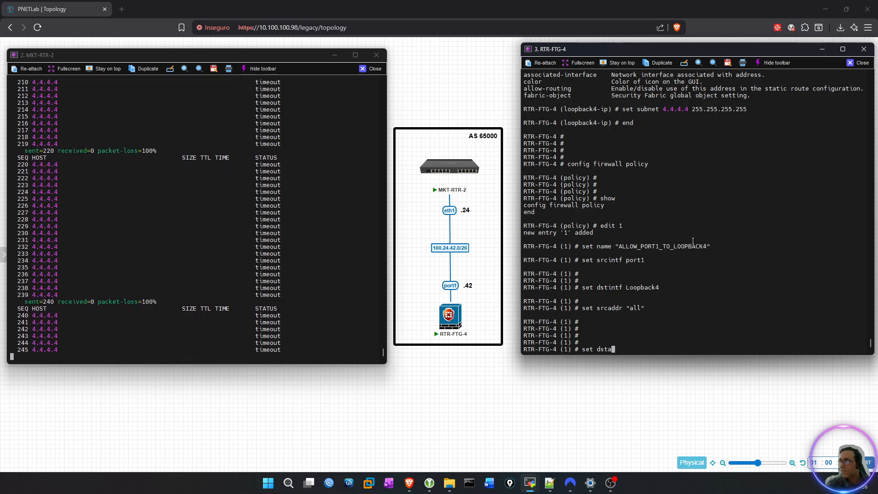
text(ddr)
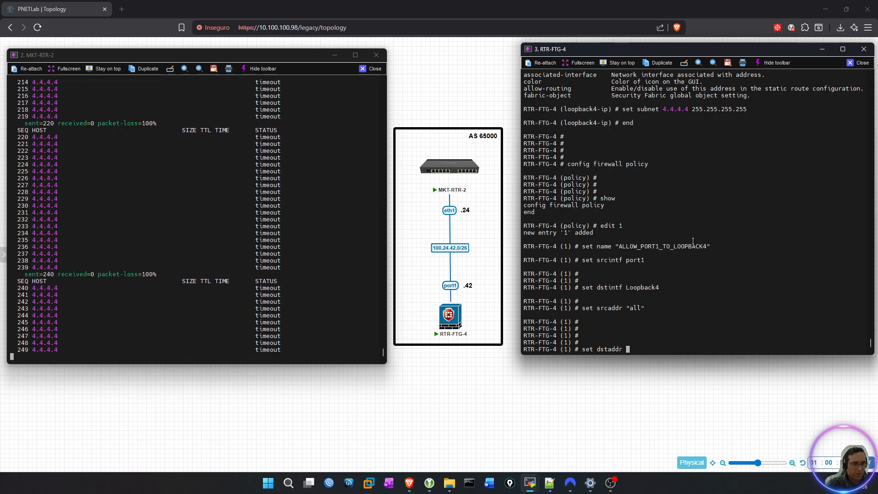
text( ")
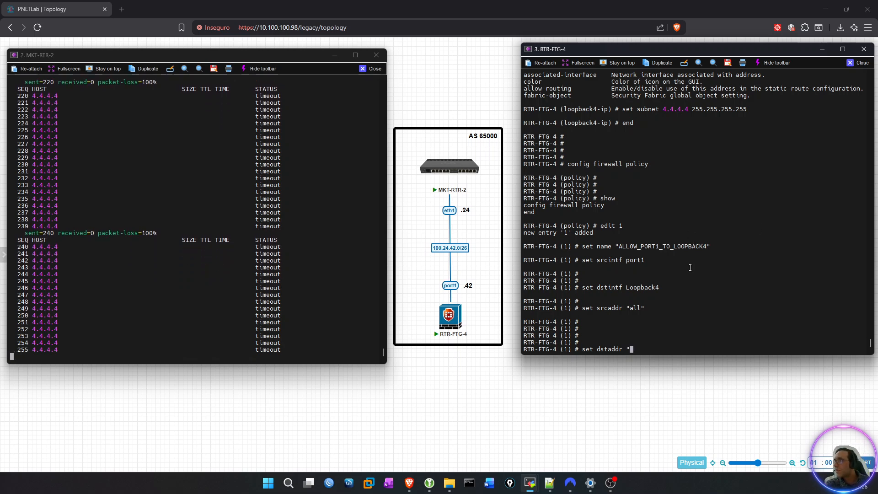
scroll(642, 252, up, 6)
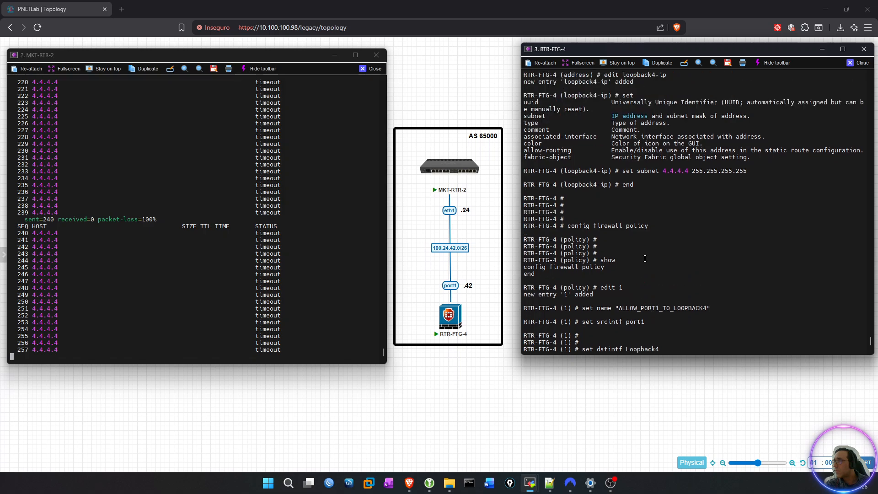
scroll(645, 259, up, 4)
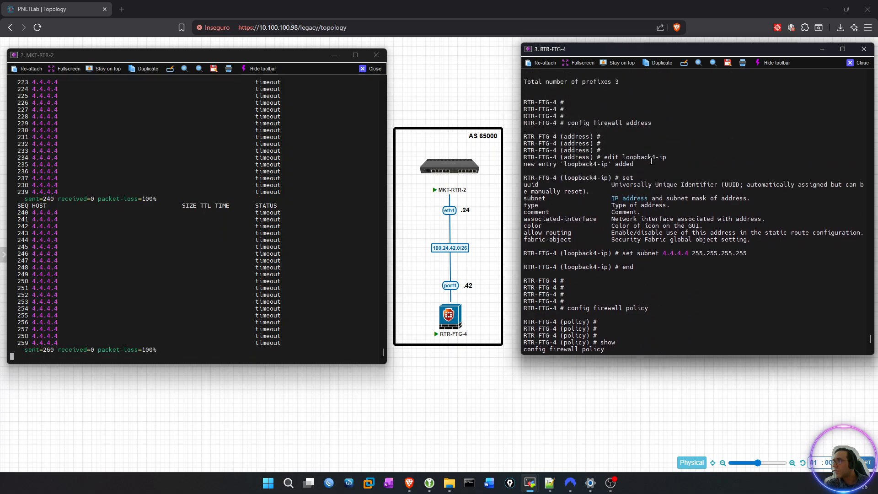
scroll(650, 165, down, 10)
text(loopback4-ip")
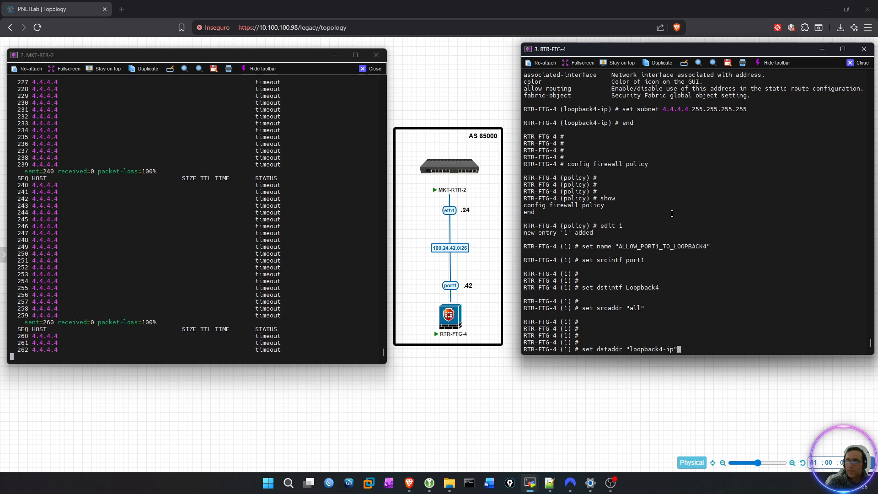
key(Return)
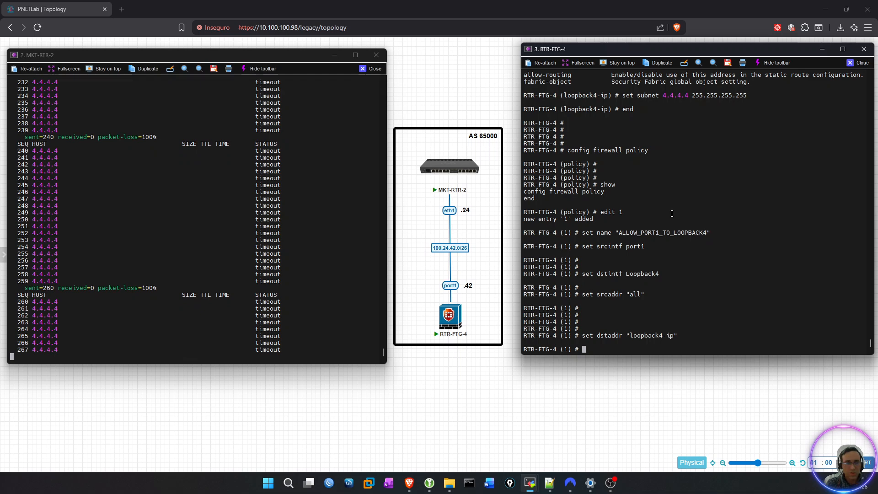
Set the action of firewall policy 1 to accept, listing the available action options first.
text(set )
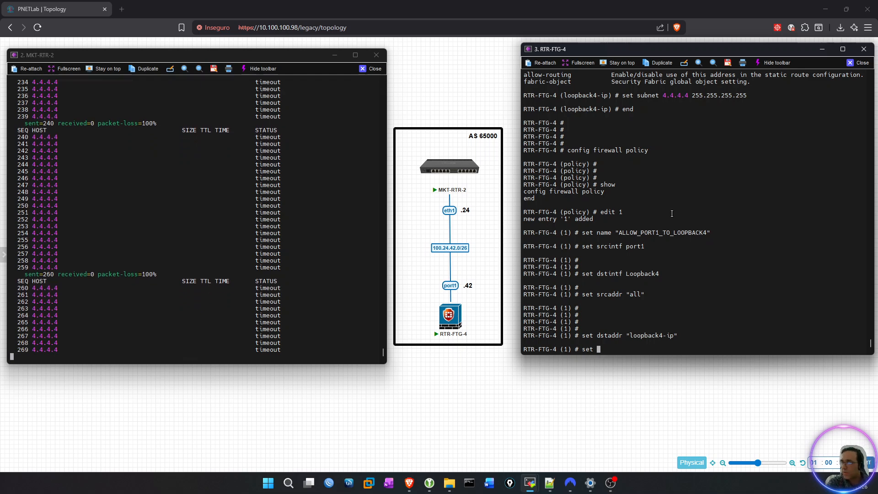
text(action)
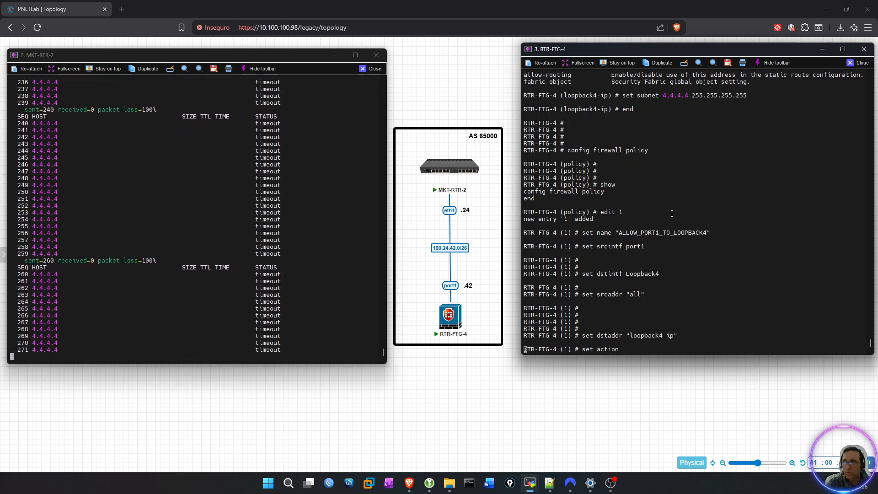
key(question)
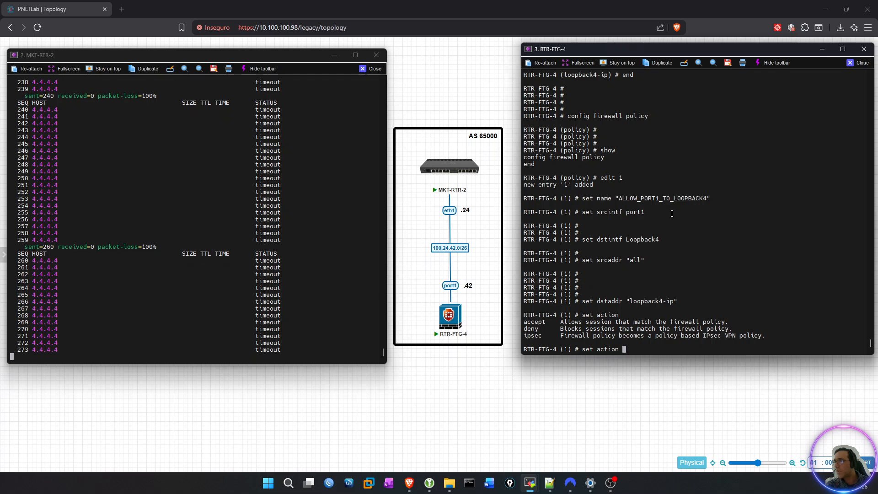
text(accept)
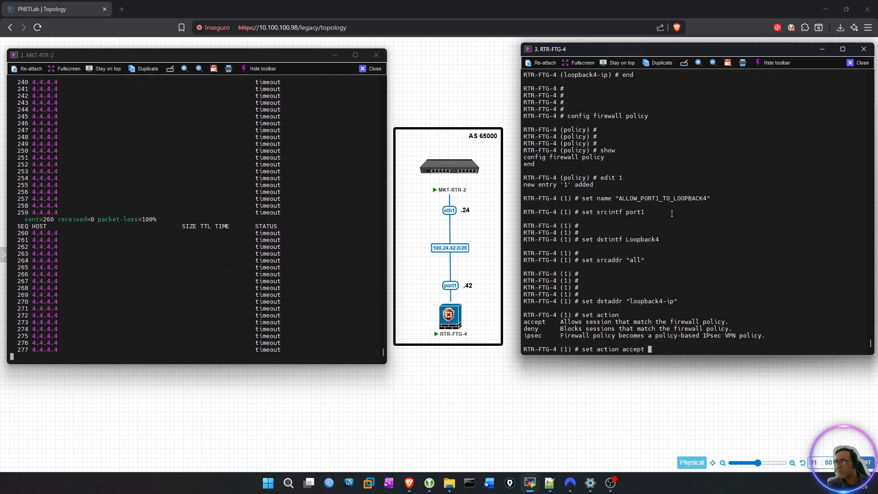
key(Return)
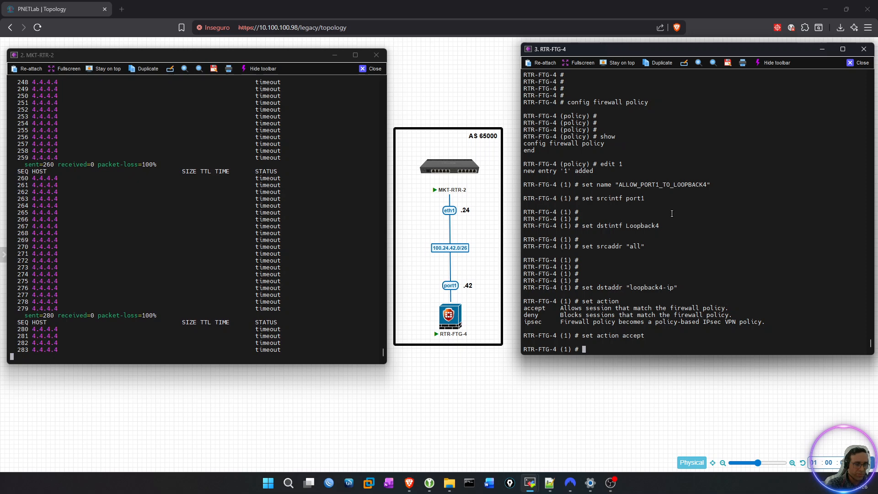
Set the schedule of firewall policy 1 to always, listing the available schedules first.
text(set )
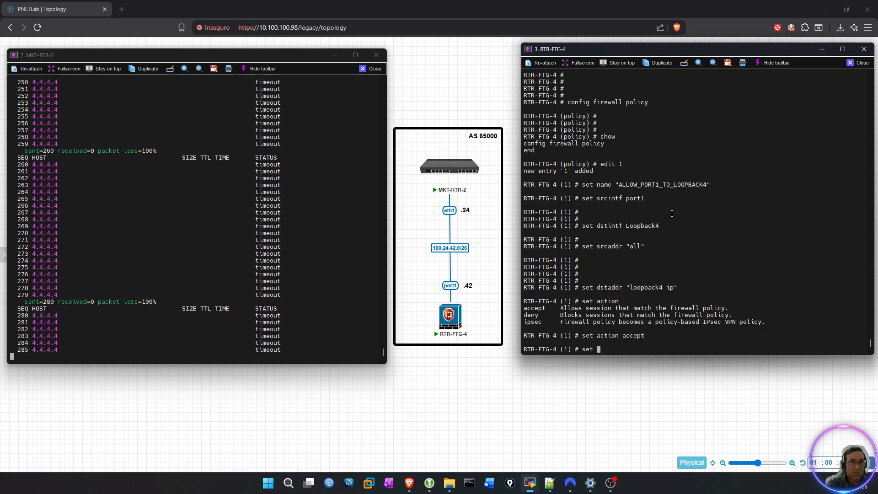
text(sh)
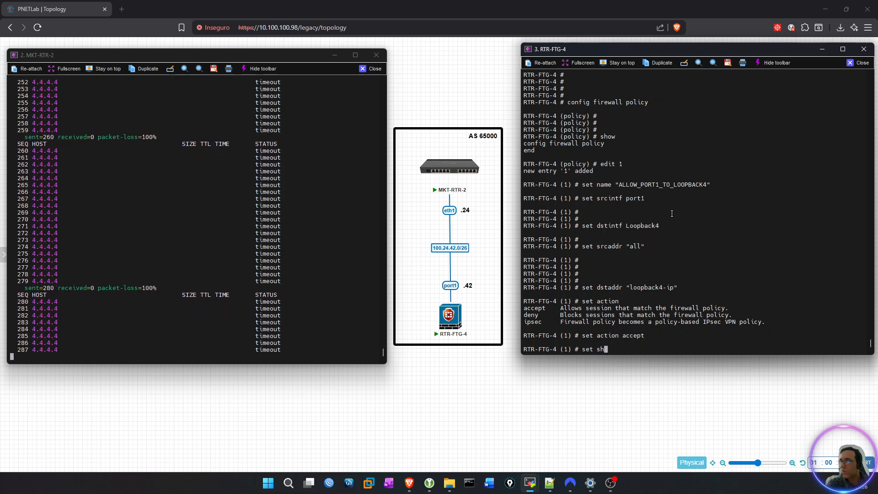
key(BackSpace)
text(rcaddr6)
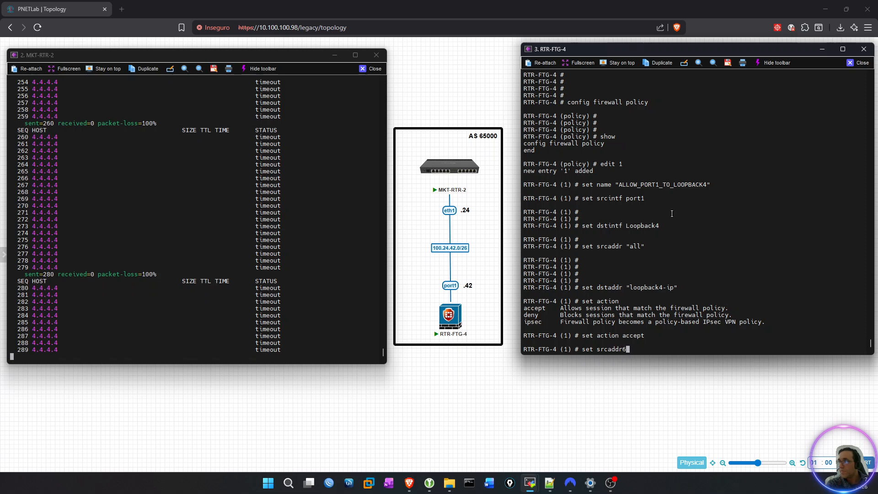
key(Tab)
key(Tab)
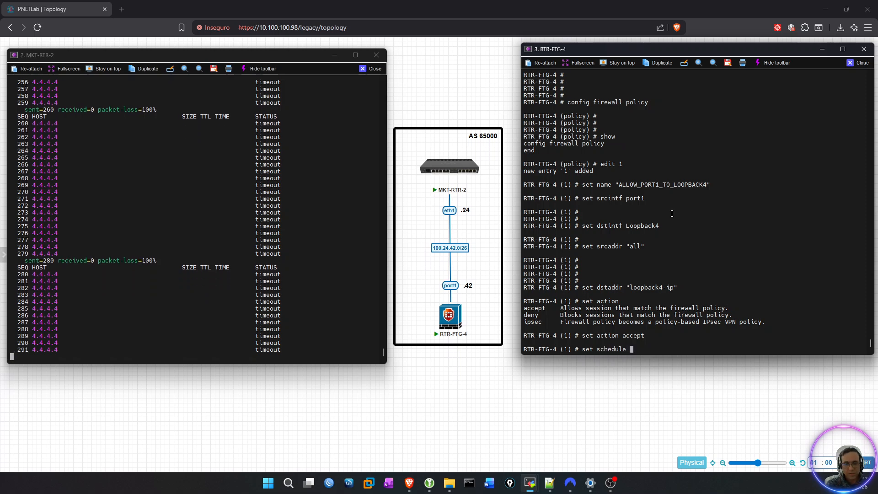
key(question)
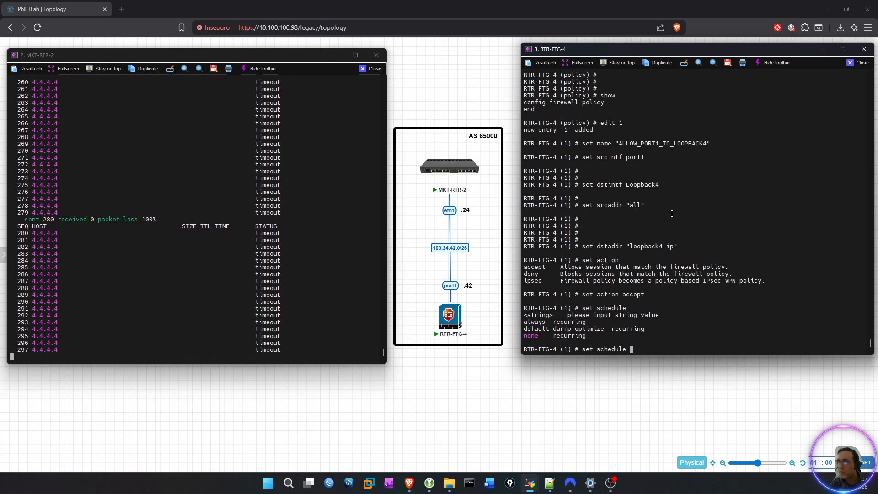
text(always)
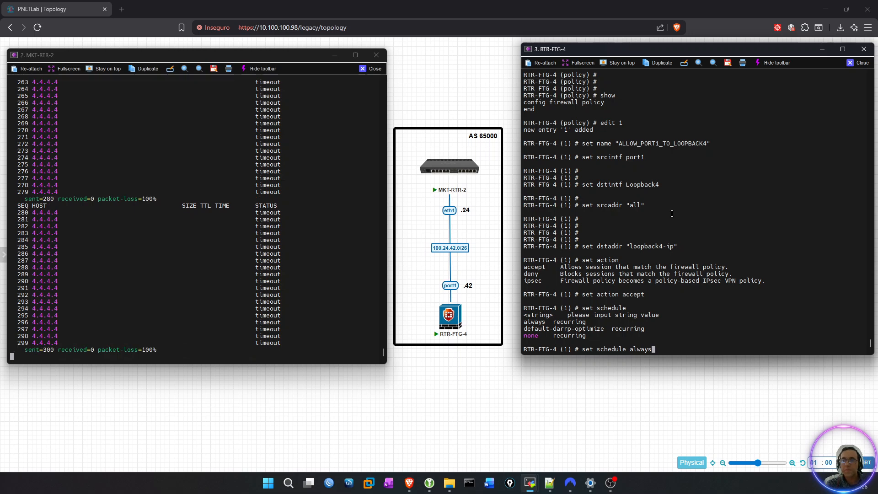
key(Return)
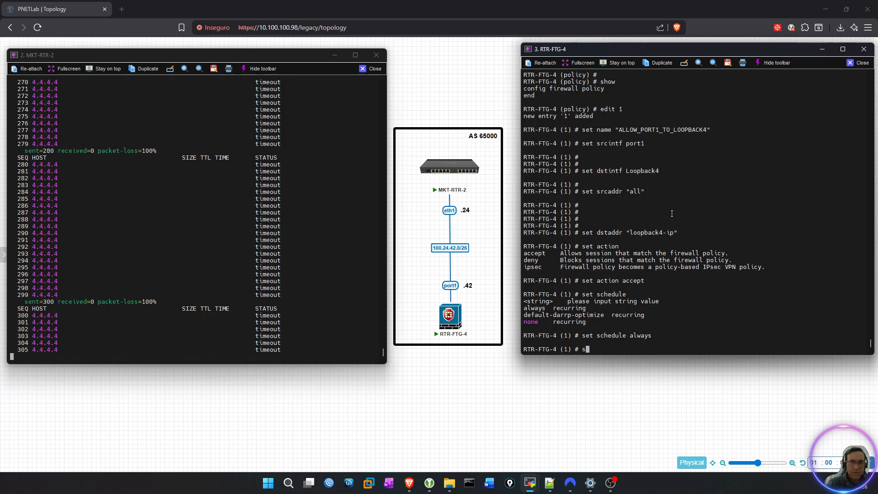
List the available services and set the service of firewall policy 1 to "ALL".
text(set)
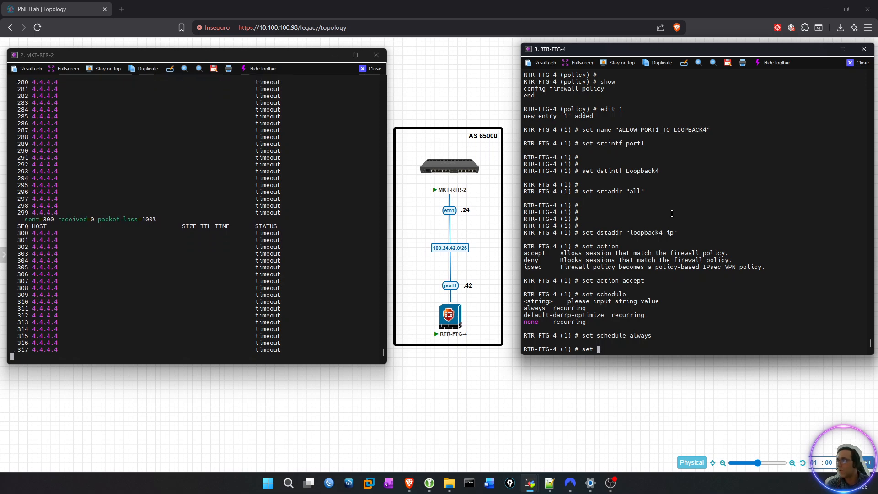
text(service)
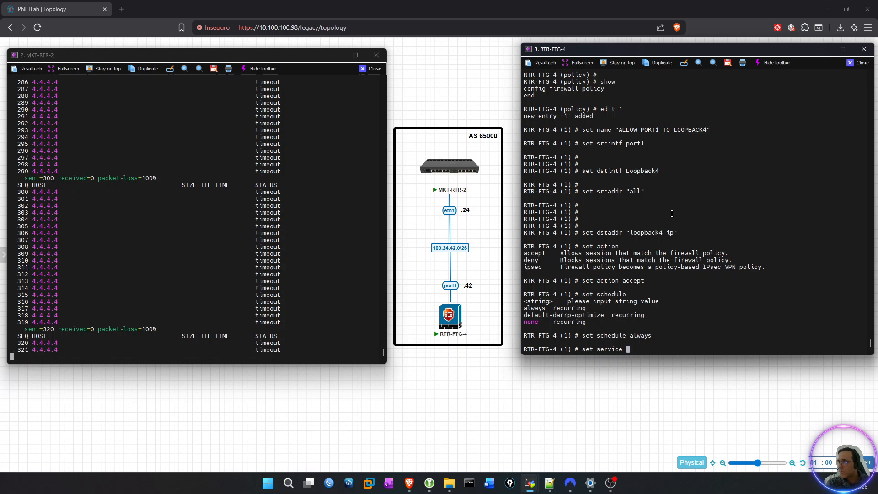
key(question)
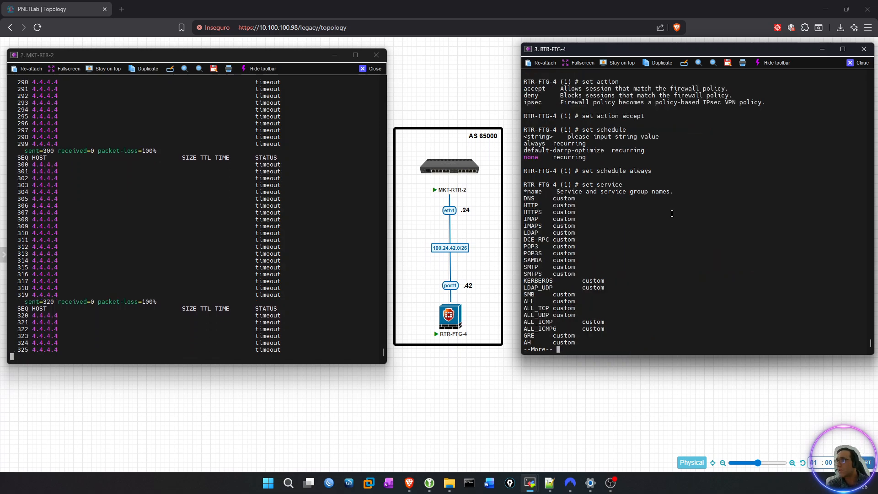
key(space)
key(space)
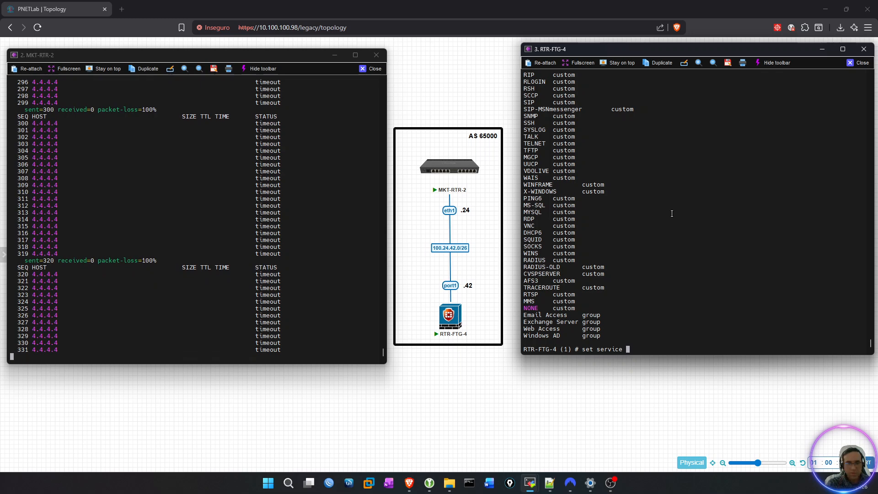
text("a)
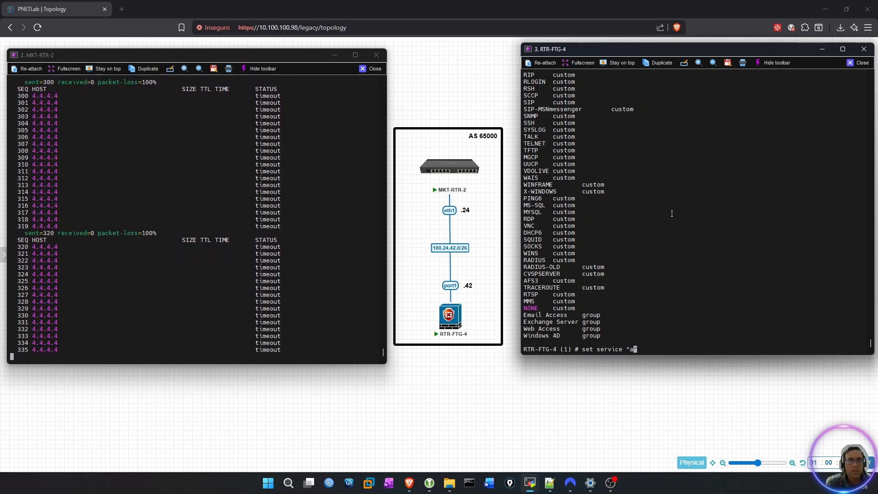
key(Tab)
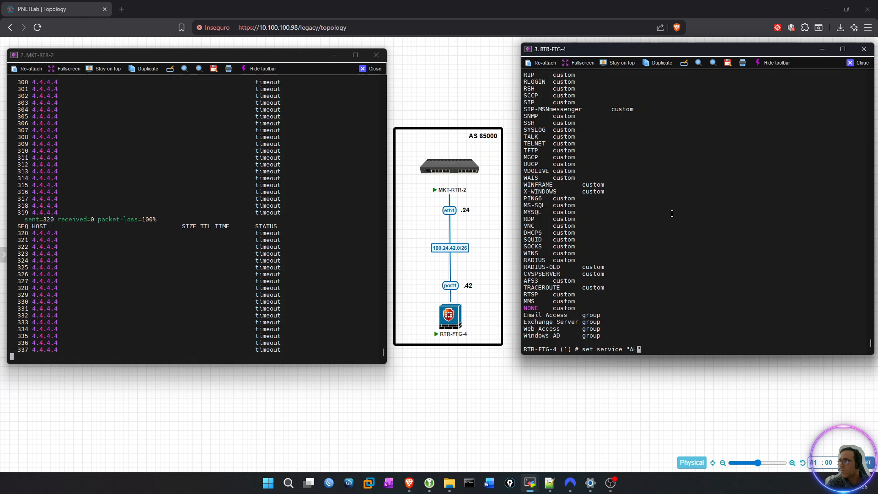
scroll(573, 124, up, 8)
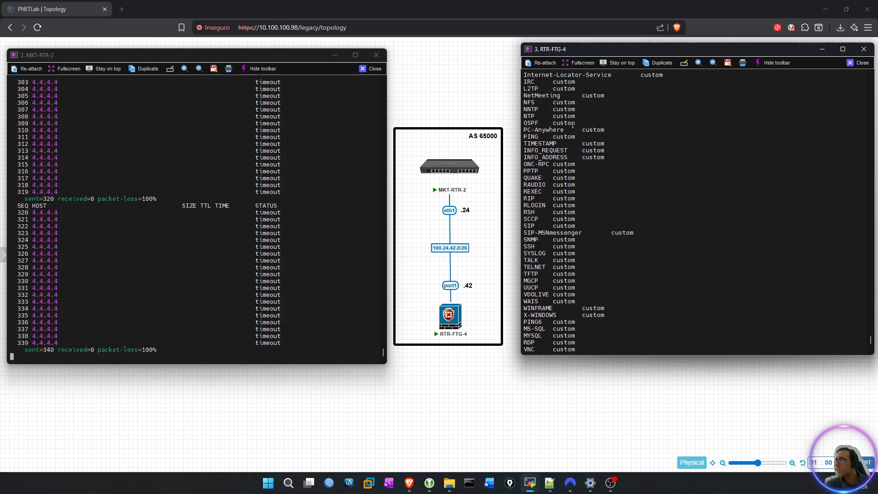
scroll(573, 124, up, 13)
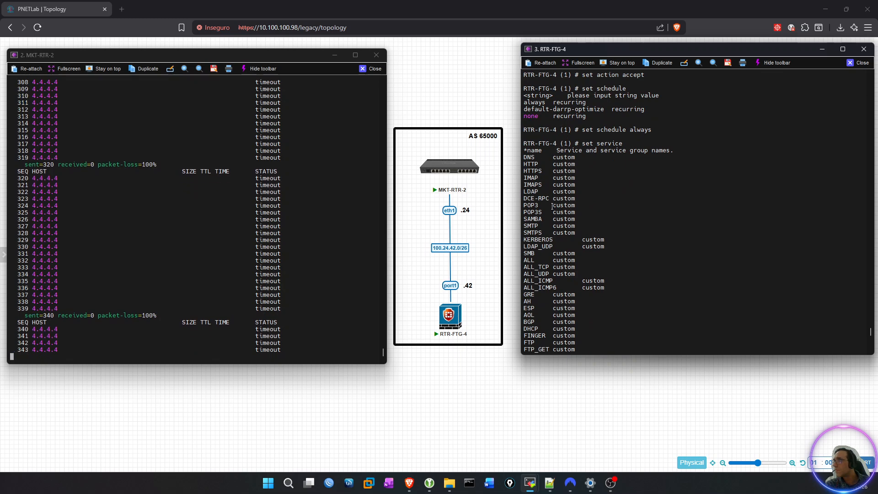
scroll(553, 206, down, 6)
double_click(529, 137)
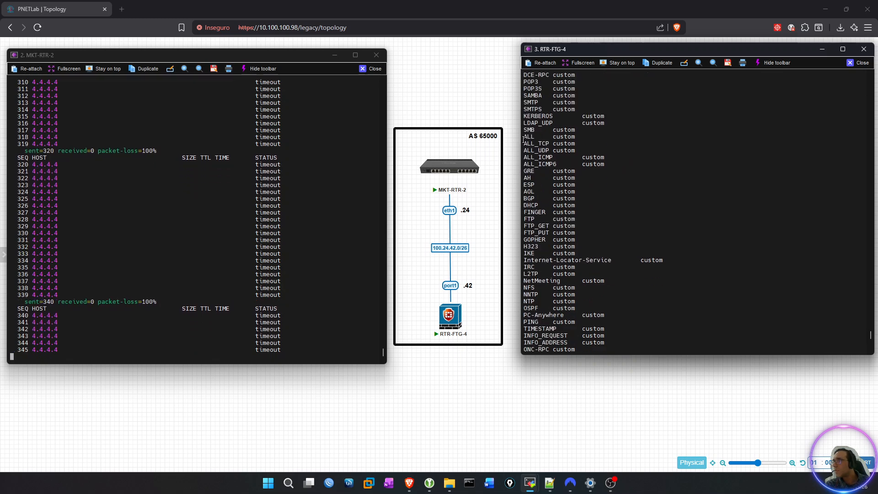
scroll(595, 174, down, 15)
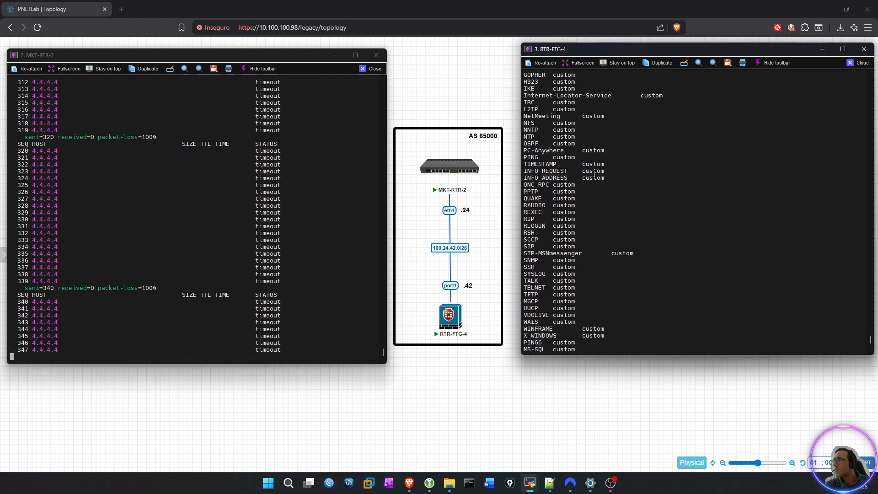
key(Return)
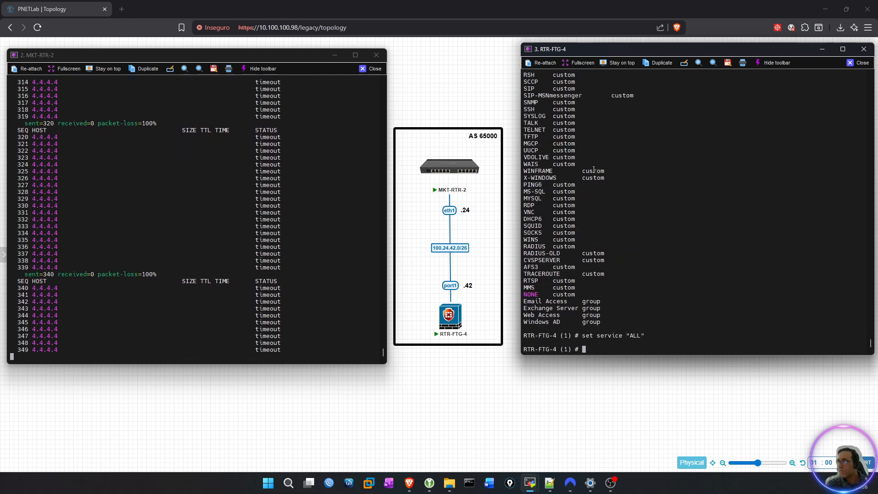
key(Return)
key(Return)
key(Return)
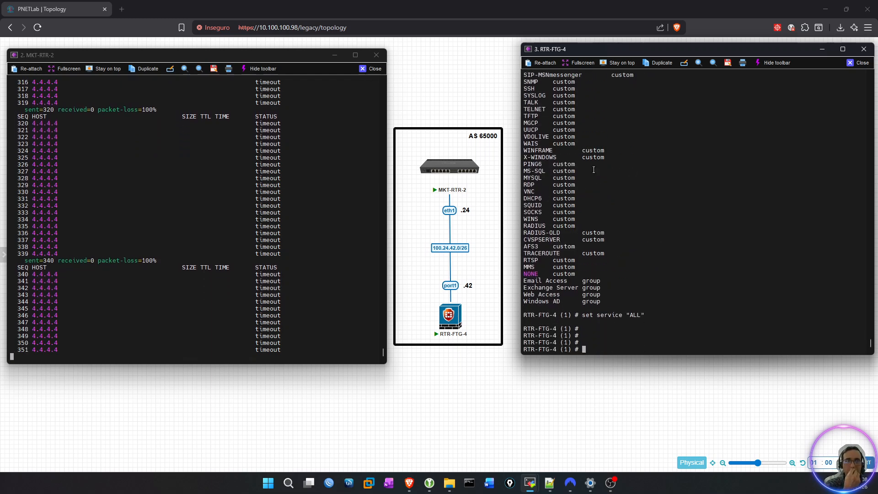
Set traffic logging (logtraffic) of firewall policy 1 to all and save the policy entry with next.
text(set )
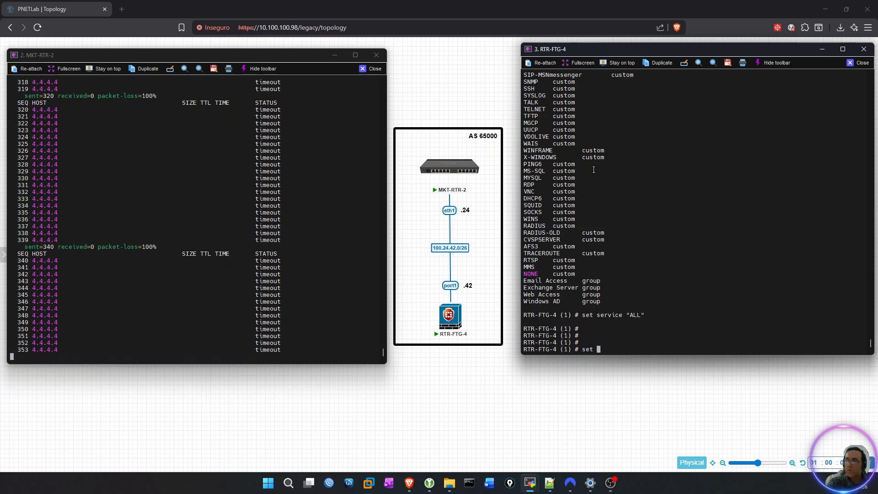
text(logtraffic all)
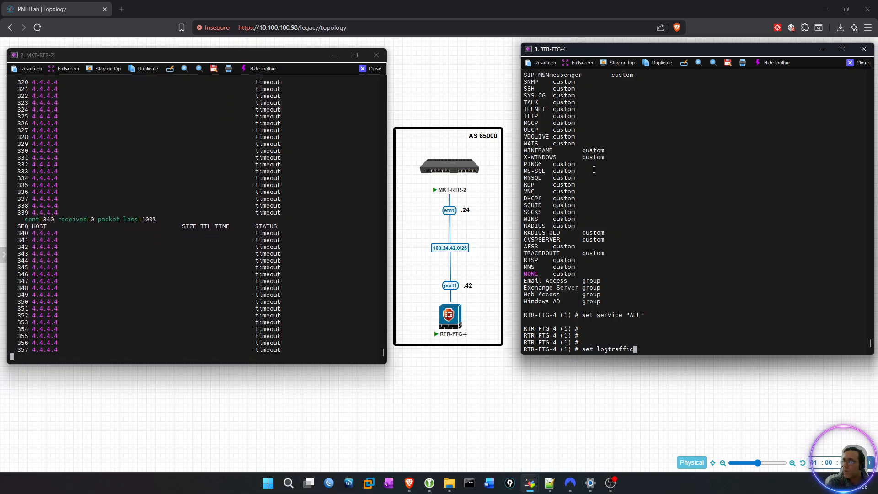
key(BackSpace)
key(BackSpace)
key(BackSpace)
key(question)
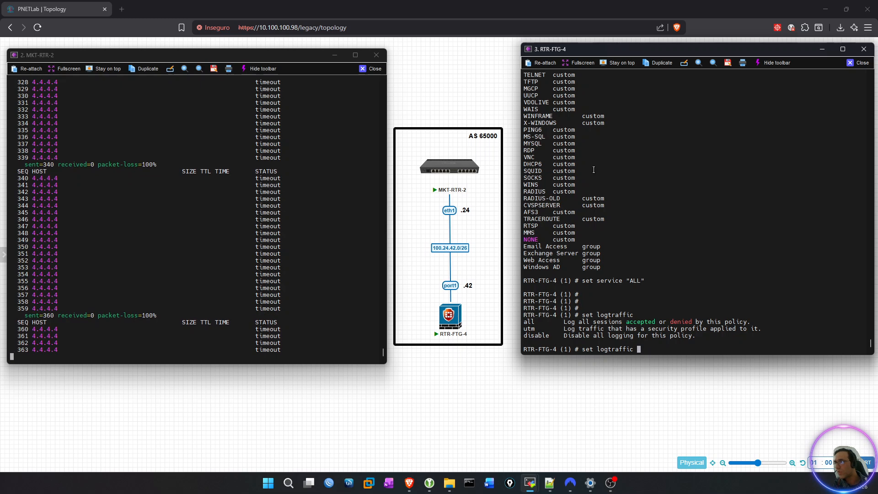
text(all)
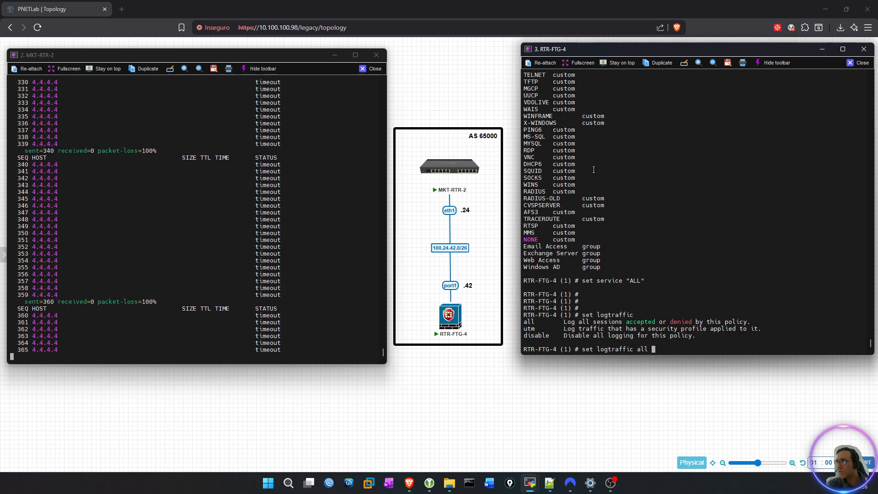
key(Return)
key(Return)
key(Return)
key(Return)
key(Return)
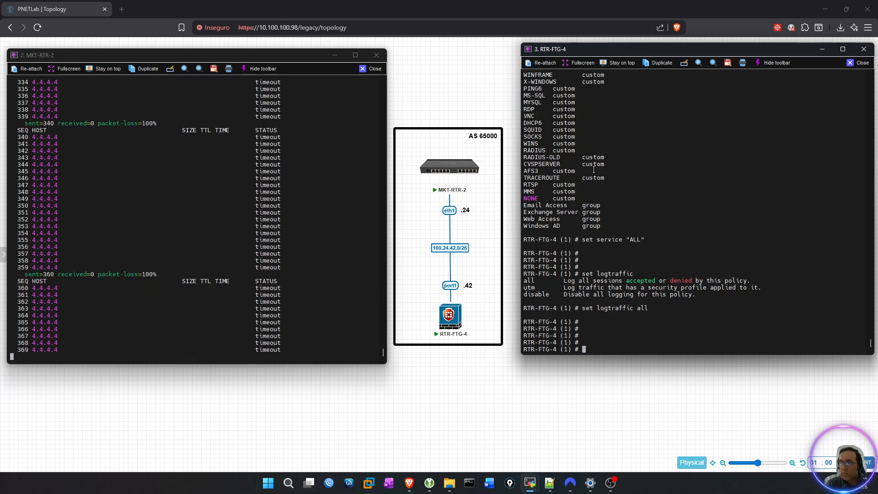
text(next)
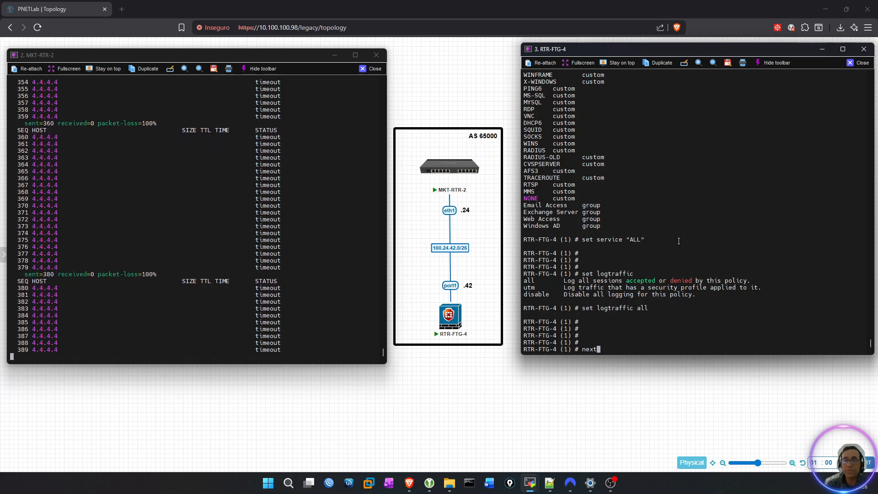
key(Return)
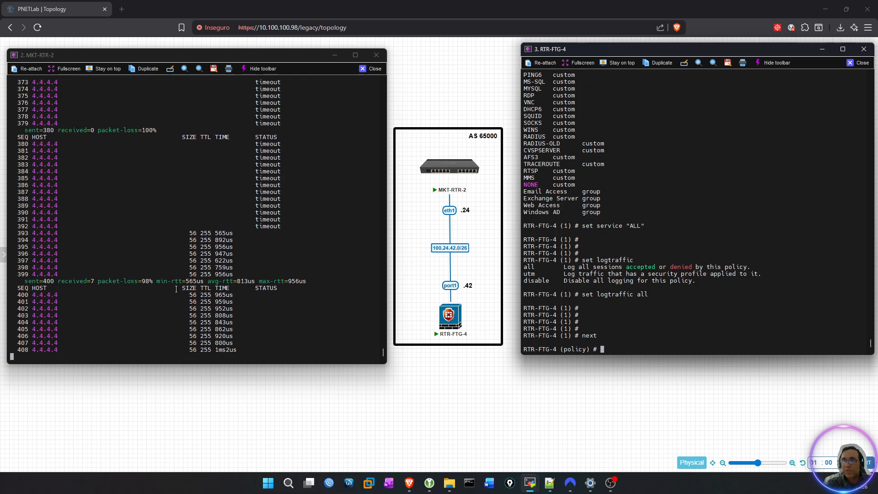
Stop the running ping to 4.4.4.4 on MKT-RTR-2.
click(167, 264)
key(ctrl+c)
key(Return)
key(Return)
key(Return)
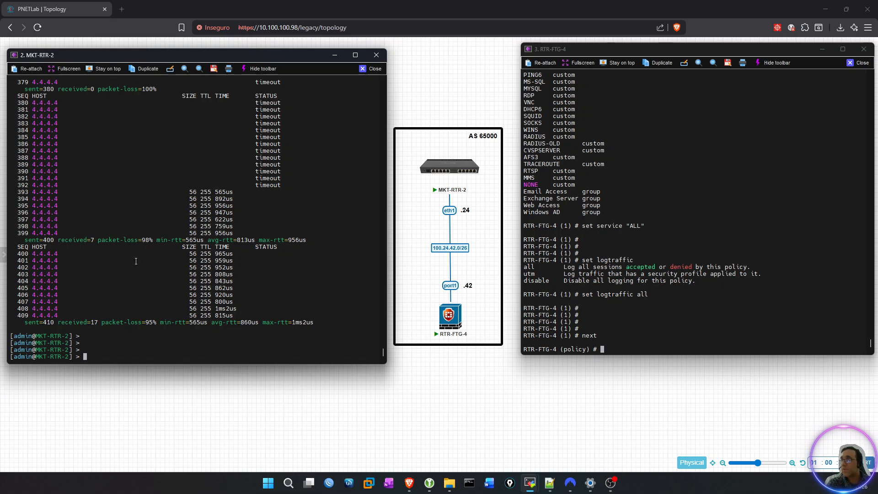
Close the firewall policy configuration on RTR-FTG-4 with end.
click(708, 223)
text(exe)
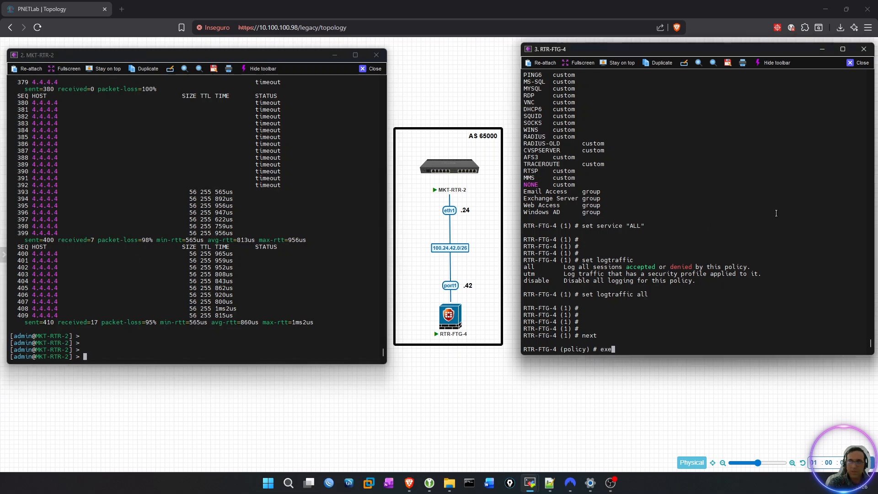
key(BackSpace)
key(BackSpace)
key(BackSpace)
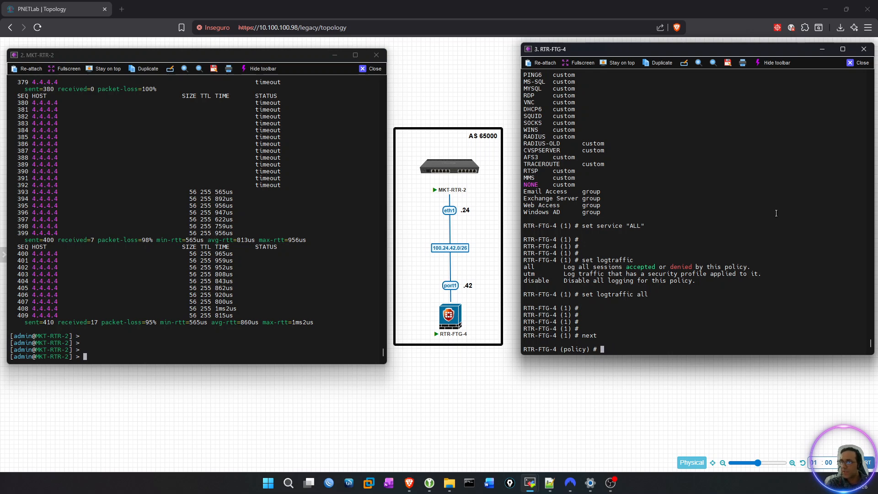
text(end)
key(Return)
Ping 2.2.2.2 from RTR-FTG-4 to test connectivity to MKT-RTR-2.
text(ex)
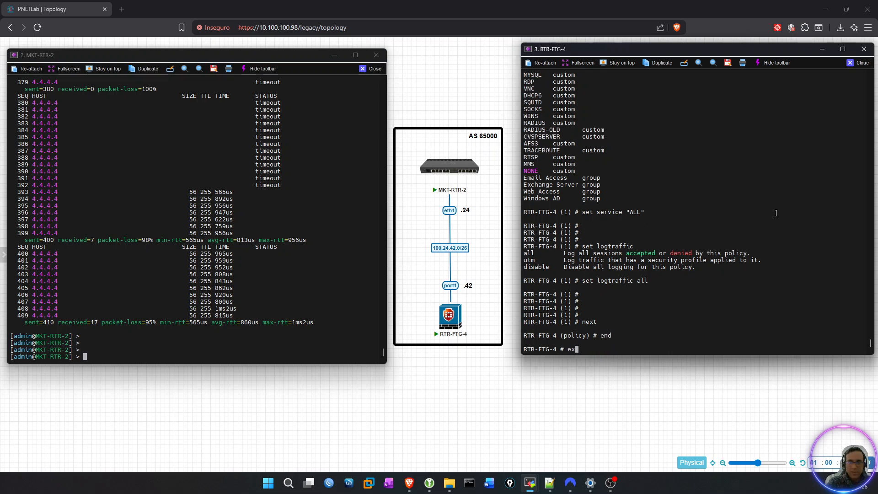
text(ecute ping)
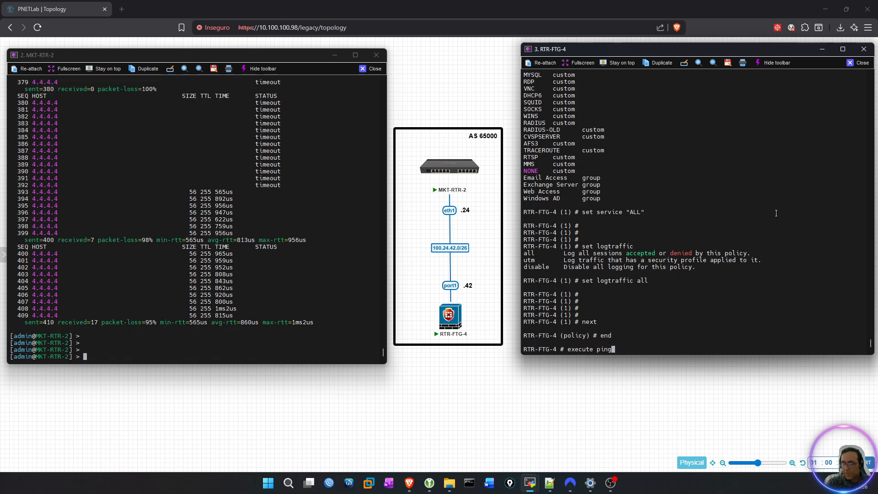
text( 2.2.2.2)
key(Return)
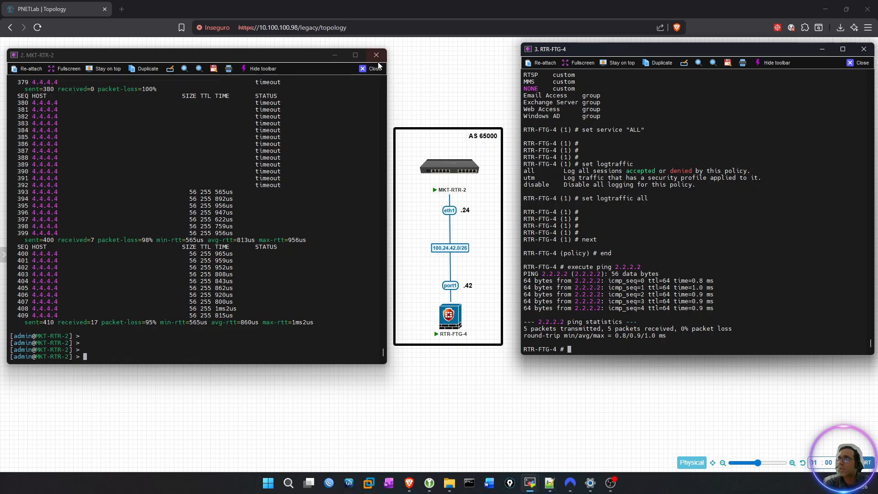
Minimize both router consoles and sketch an external router beside the topology, linked in blue to MKT-RTR-2 and in black to RTR-FTG-4.
click(335, 55)
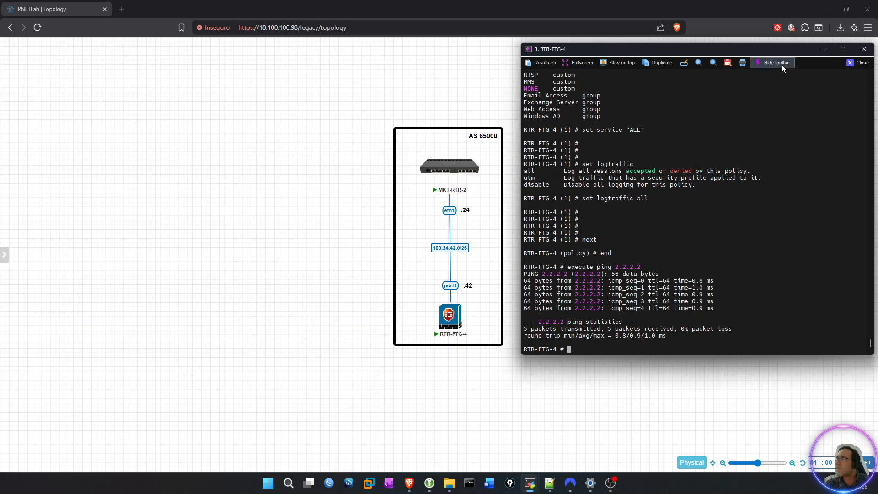
click(822, 49)
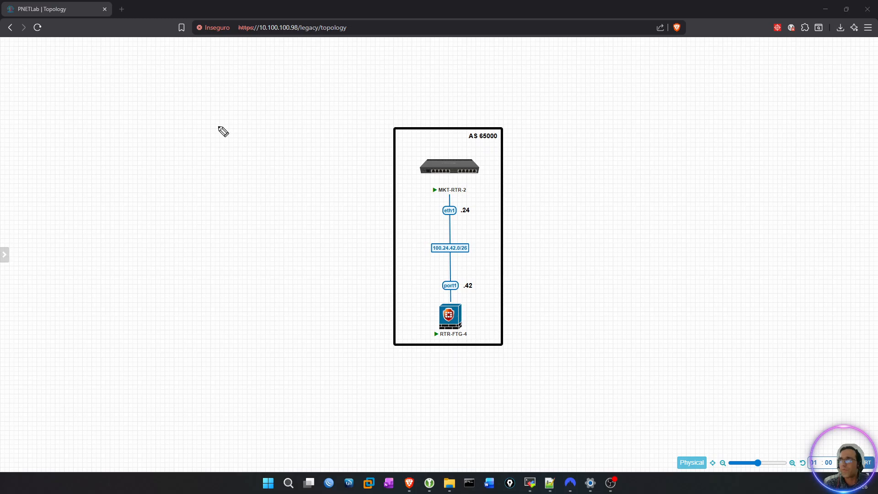
mouse_move(428, 168)
mouse_move(428, 168)
mouse_down()
mouse_move(256, 224)
mouse_move(190, 216)
mouse_move(247, 244)
mouse_move(249, 214)
mouse_move(216, 227)
mouse_move(229, 230)
mouse_up()
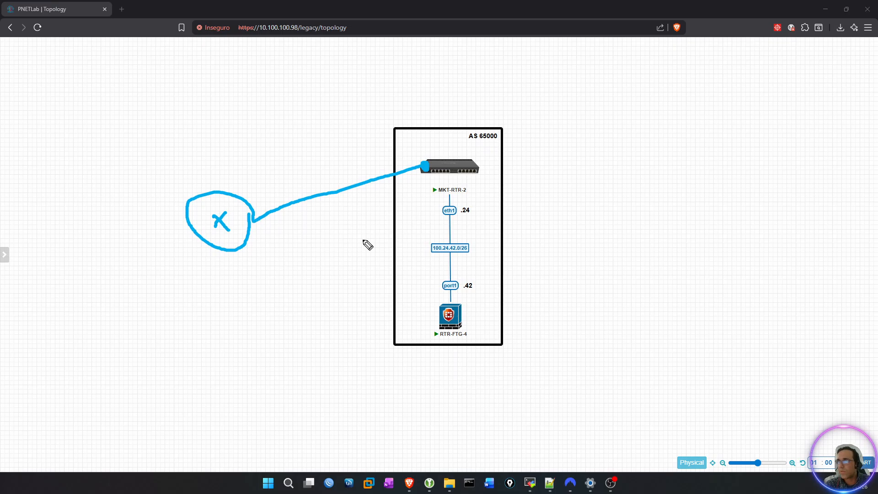
mouse_move(443, 320)
mouse_down()
mouse_move(239, 247)
mouse_move(247, 245)
mouse_up()
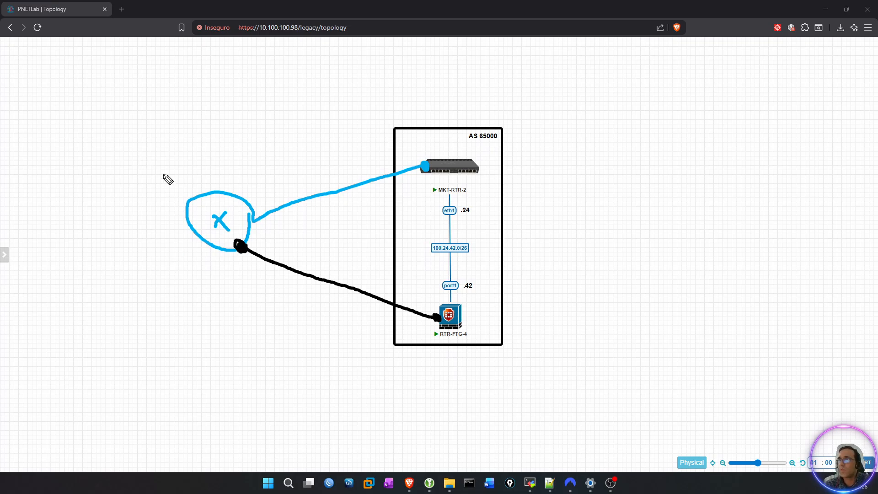
Handwrite "AS65001" in black above the sketched router and draw an arrow from it into the AS 65000 box.
mouse_move(181, 156)
mouse_down()
mouse_move(177, 182)
mouse_move(200, 162)
mouse_move(220, 169)
mouse_move(201, 173)
mouse_up()
mouse_move(234, 140)
mouse_down()
mouse_move(230, 176)
mouse_move(249, 142)
mouse_move(263, 174)
mouse_move(249, 175)
mouse_move(280, 160)
mouse_move(275, 151)
mouse_move(297, 155)
mouse_move(300, 122)
mouse_move(314, 158)
mouse_up()
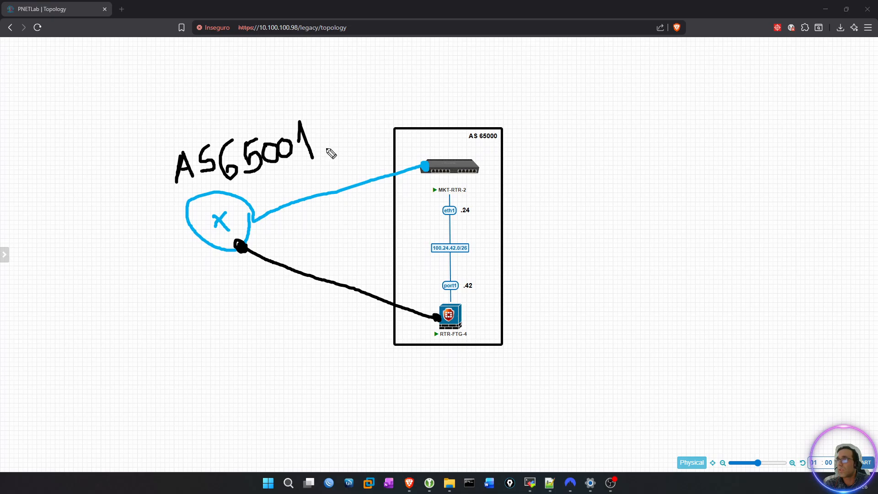
mouse_move(320, 139)
mouse_down()
mouse_move(410, 143)
mouse_move(427, 135)
mouse_move(433, 148)
mouse_move(424, 149)
mouse_up()
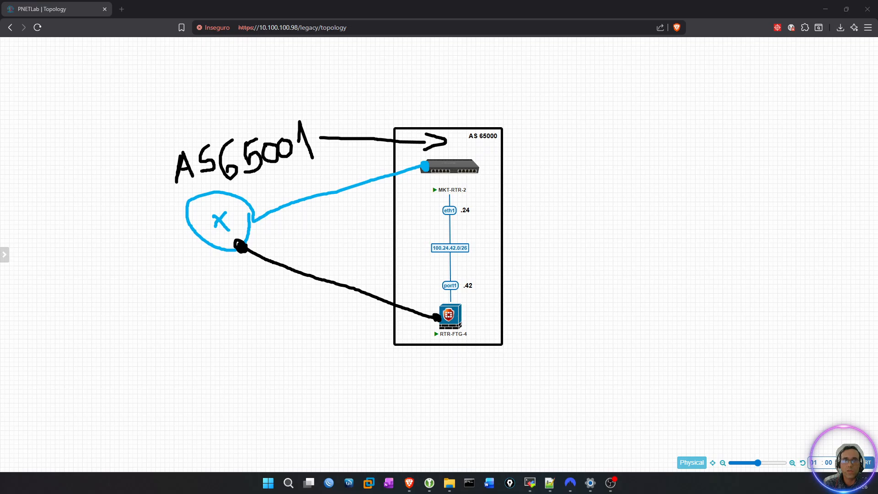
Handwrite "EBGP" in pink above the arrow between AS65001 and AS 65000.
mouse_move(315, 108)
mouse_down()
mouse_move(336, 110)
mouse_move(312, 122)
mouse_move(336, 129)
mouse_move(319, 119)
mouse_move(331, 119)
mouse_move(342, 130)
mouse_move(359, 121)
mouse_move(343, 128)
mouse_up()
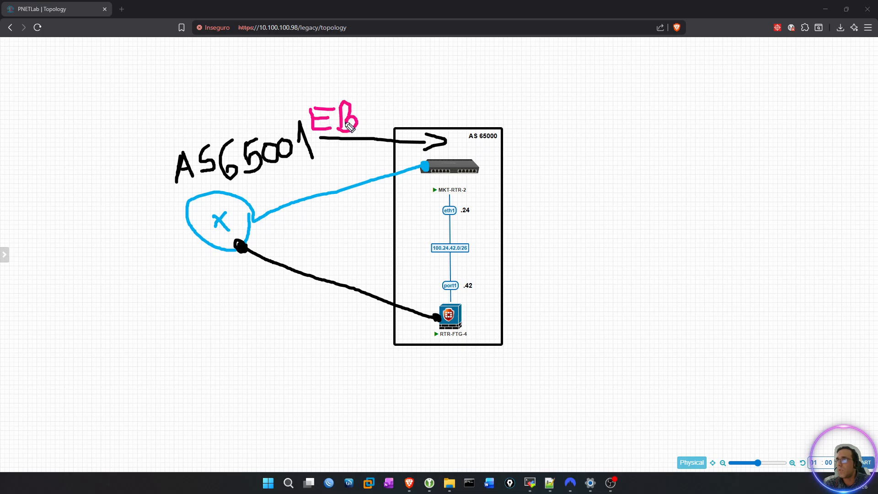
mouse_move(388, 100)
mouse_down()
mouse_move(375, 137)
mouse_move(386, 100)
mouse_move(399, 105)
mouse_up()
drag(398, 105, 387, 121)
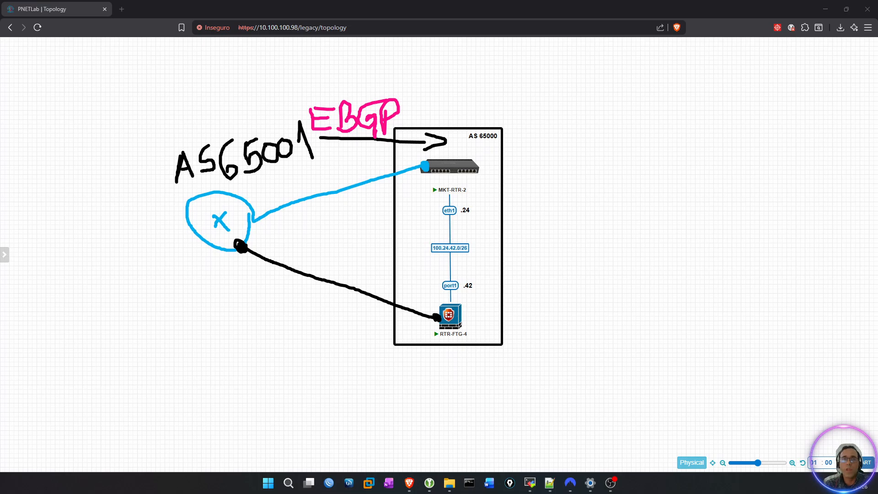